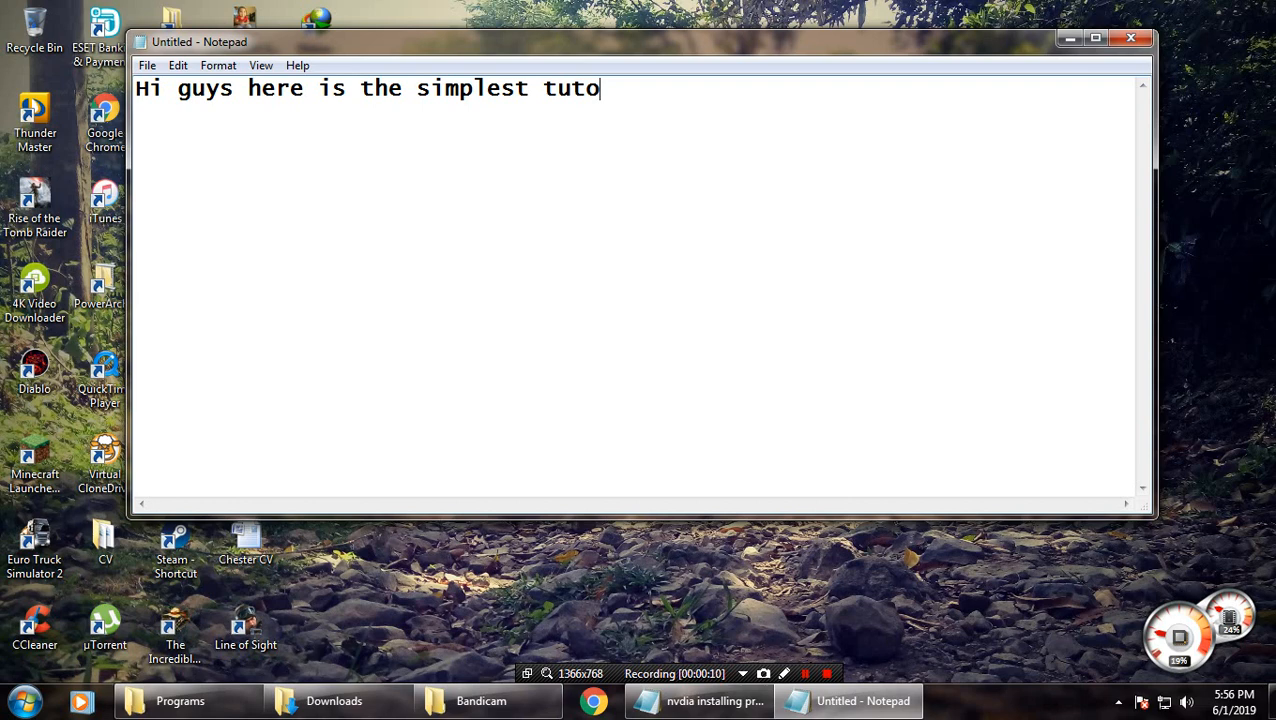
Complete the note's first line as "Hi guys here is the simplest tutorial to install the nvidia driver"
text(rial to )
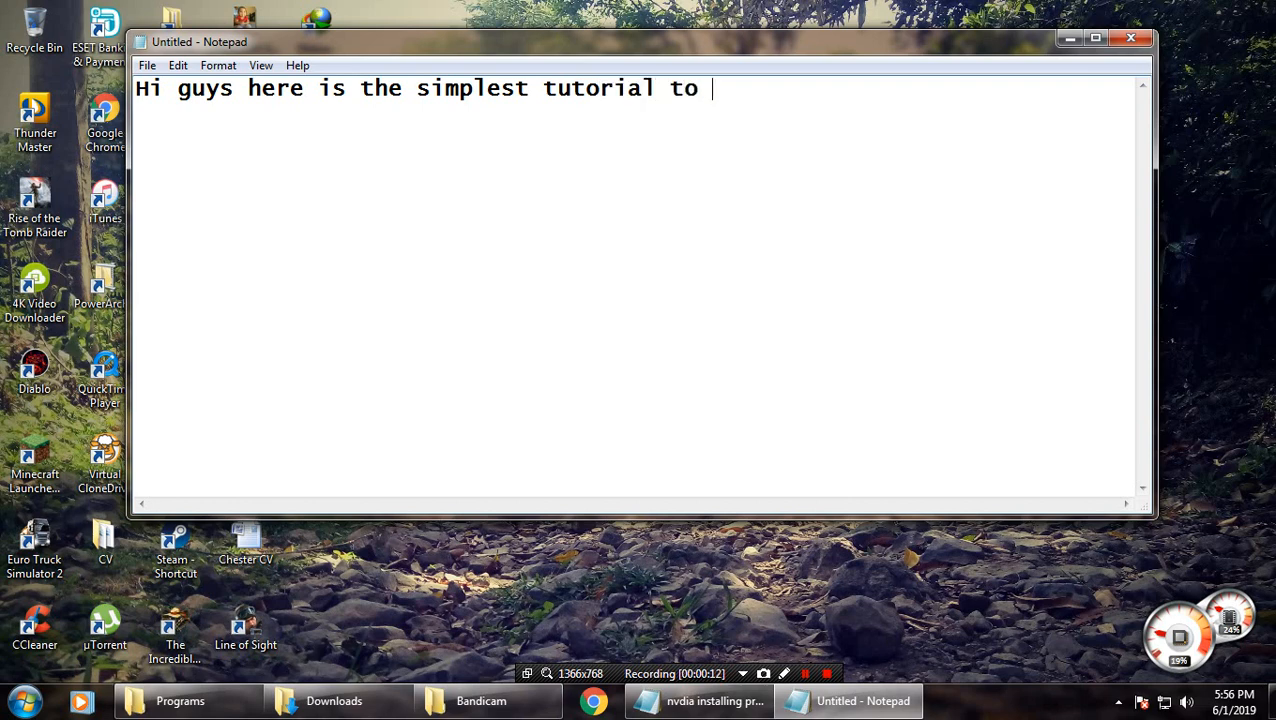
text(install t)
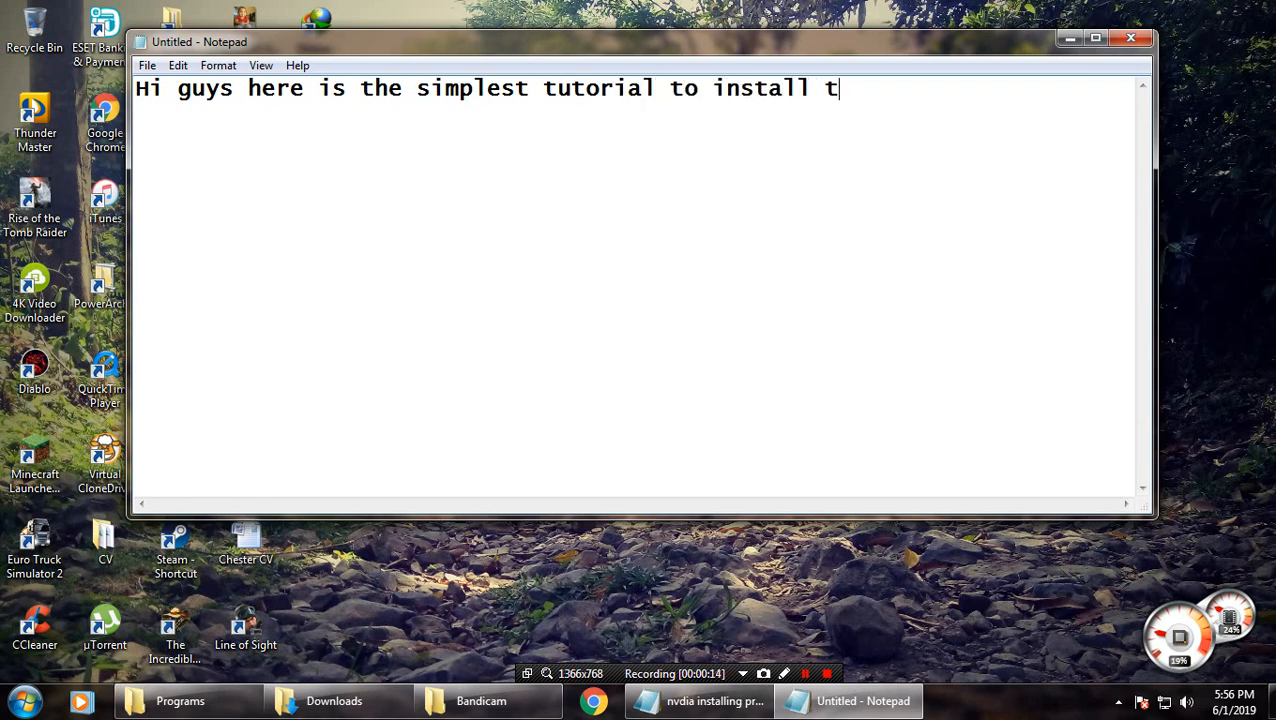
text(he nvidia )
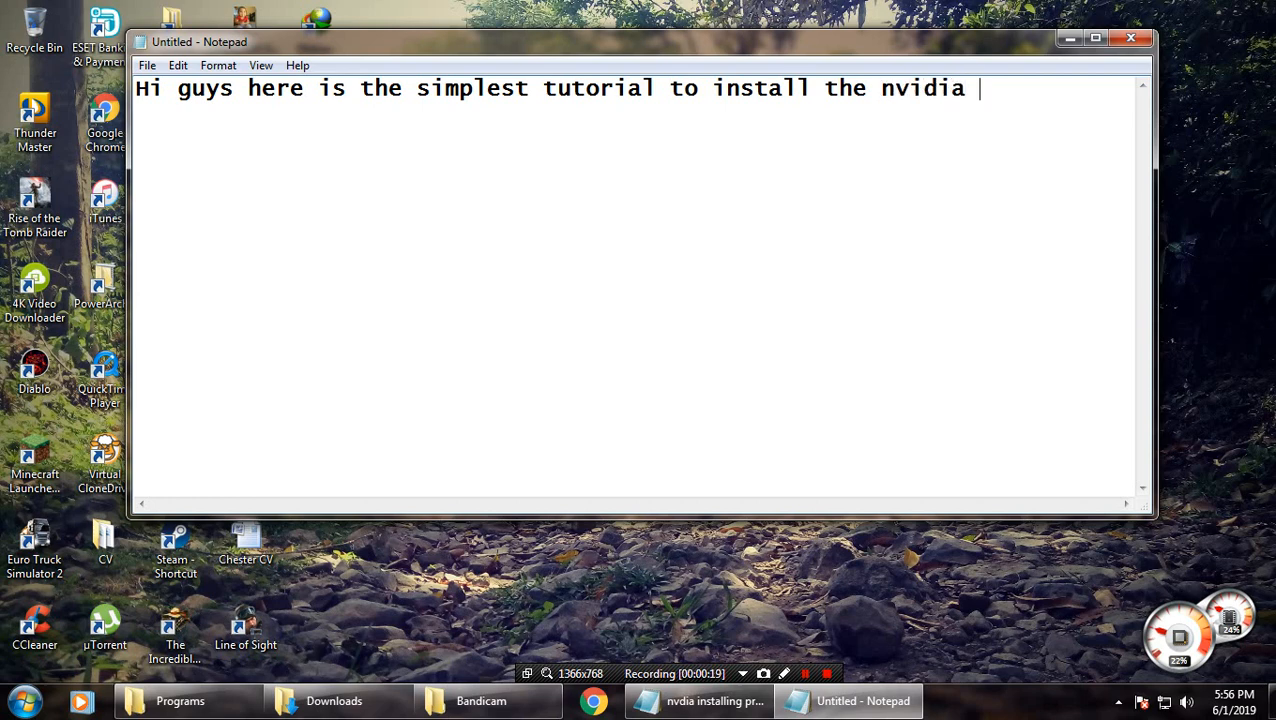
text(driver)
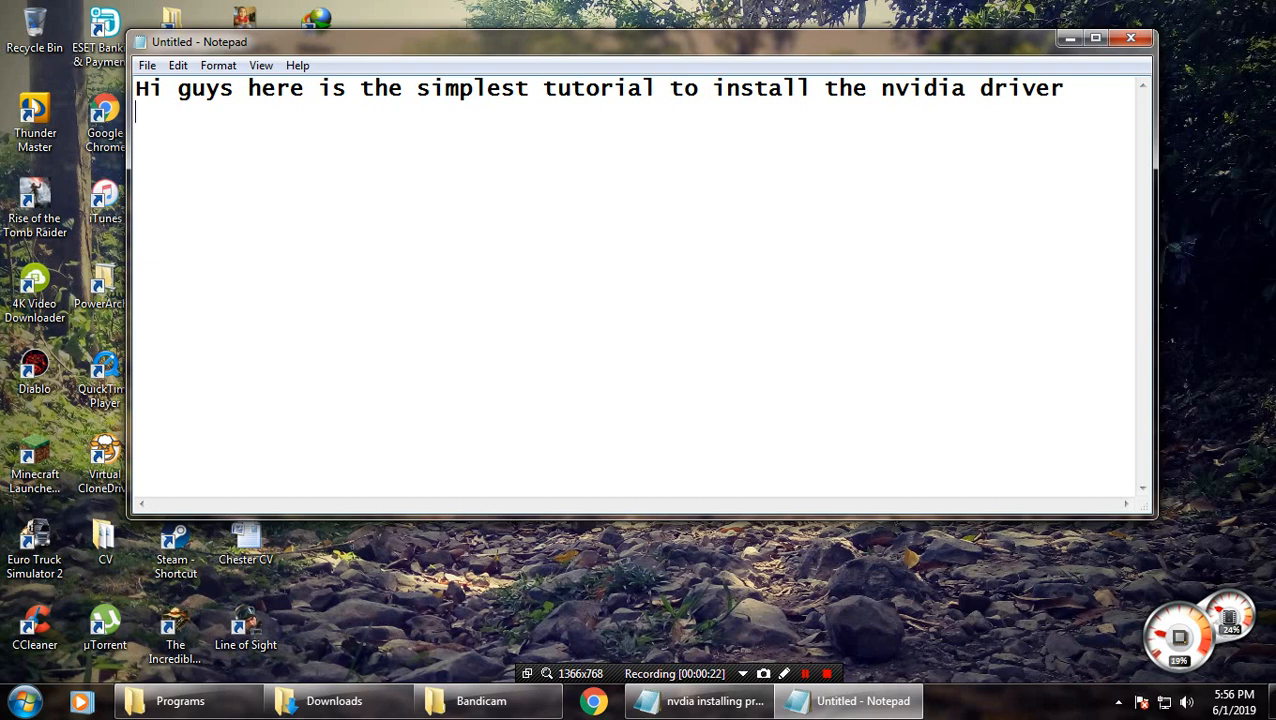
key(Return)
Write "problem is not compatible with this windows." as the second line of the note
text(problem )
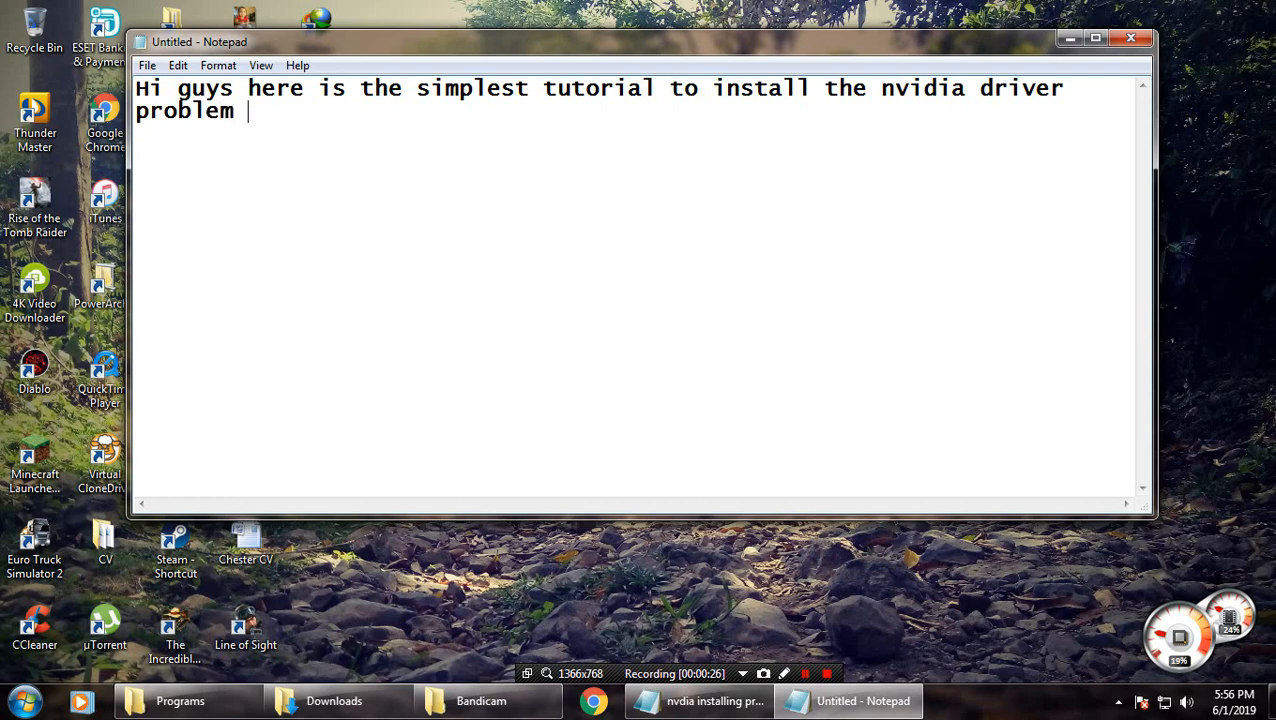
text(is not c)
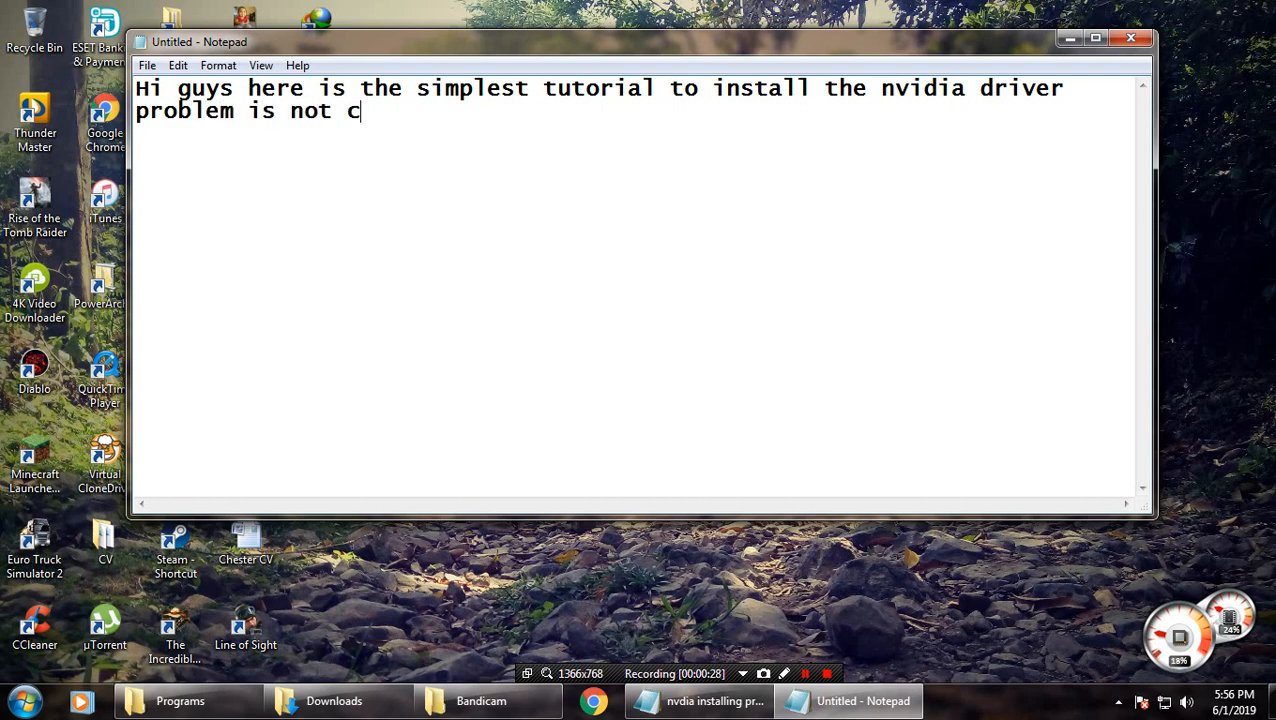
text(ompatible )
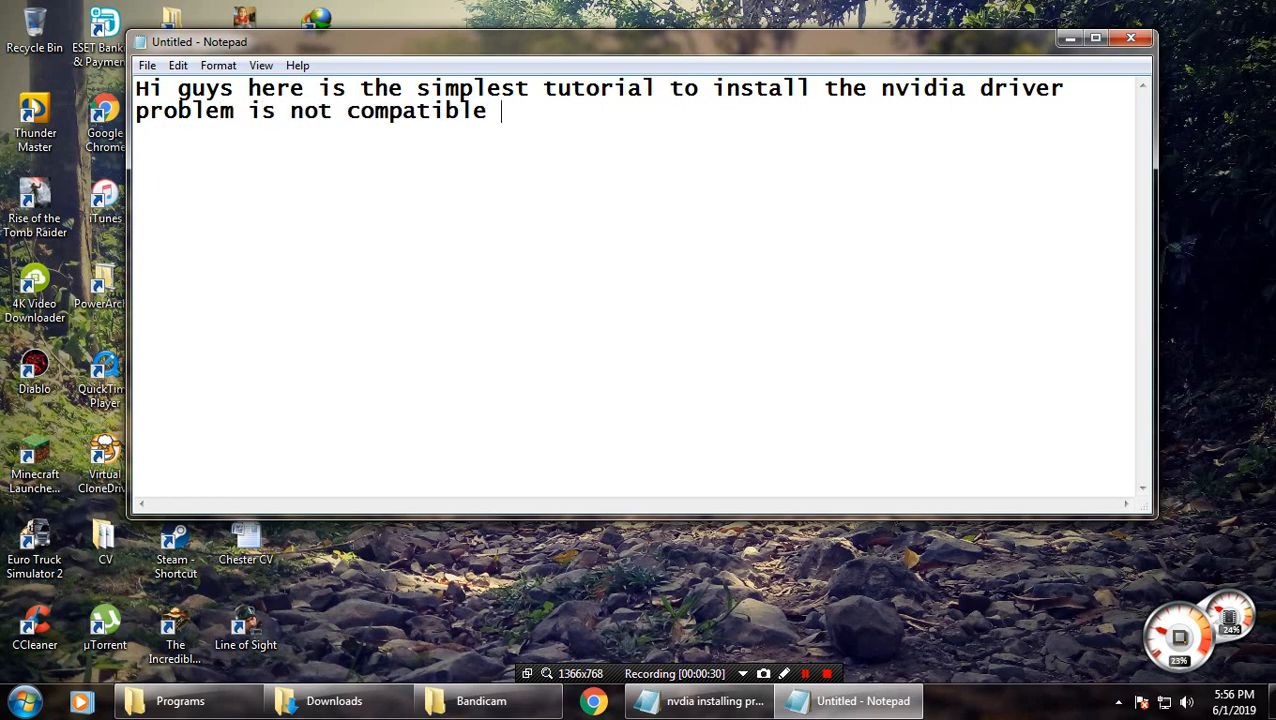
text(with this windows)
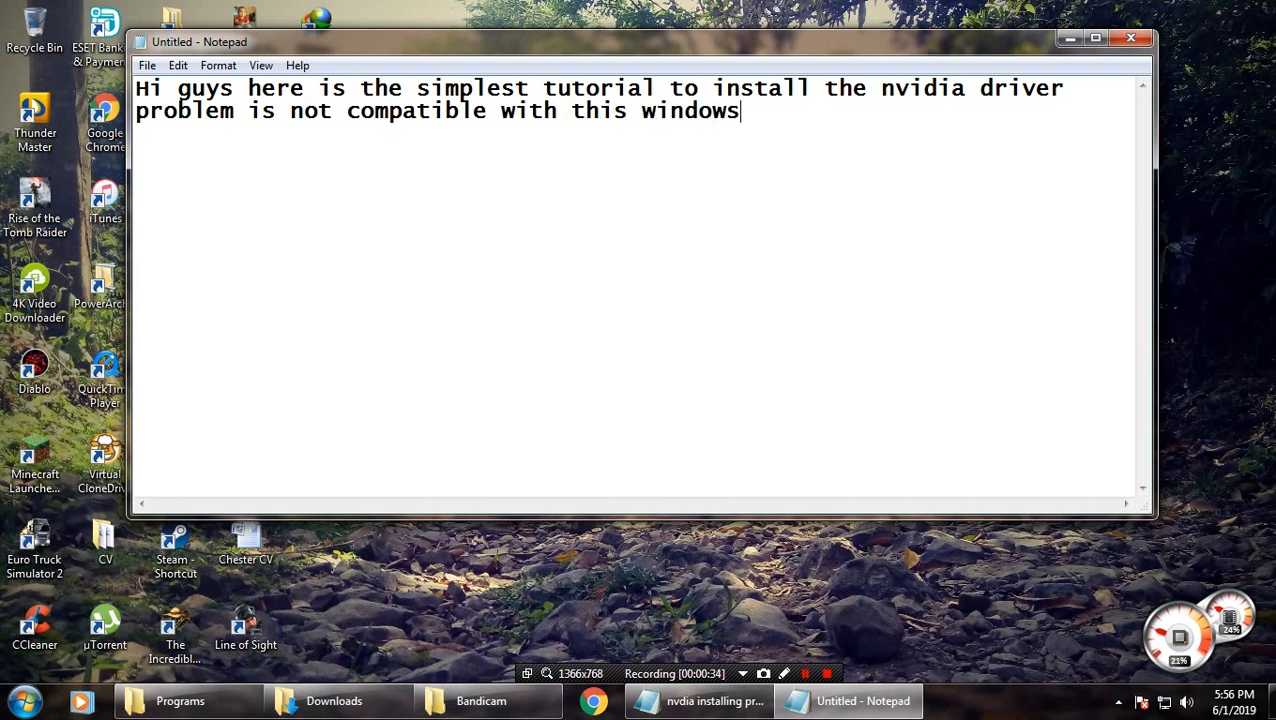
text(.)
key(Return)
Add the line "here is my current version." below the opening text, separated by a blank line
text(here is my )
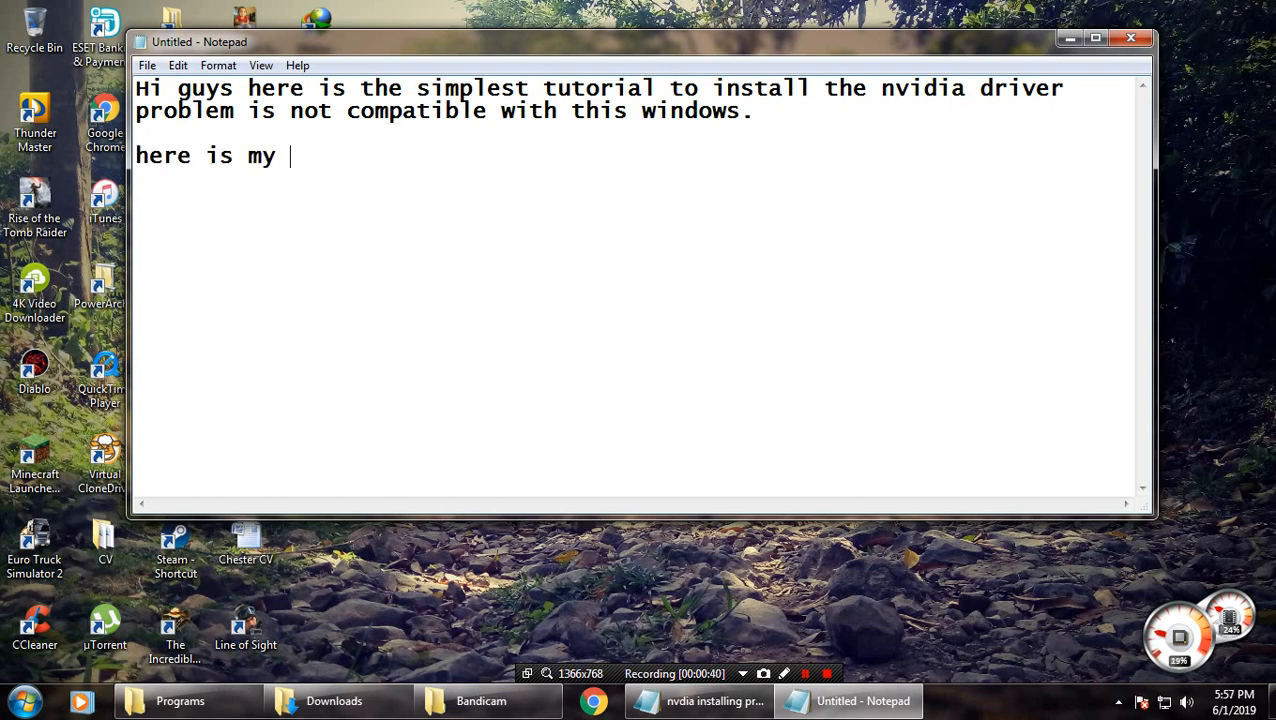
text(crrrent ver)
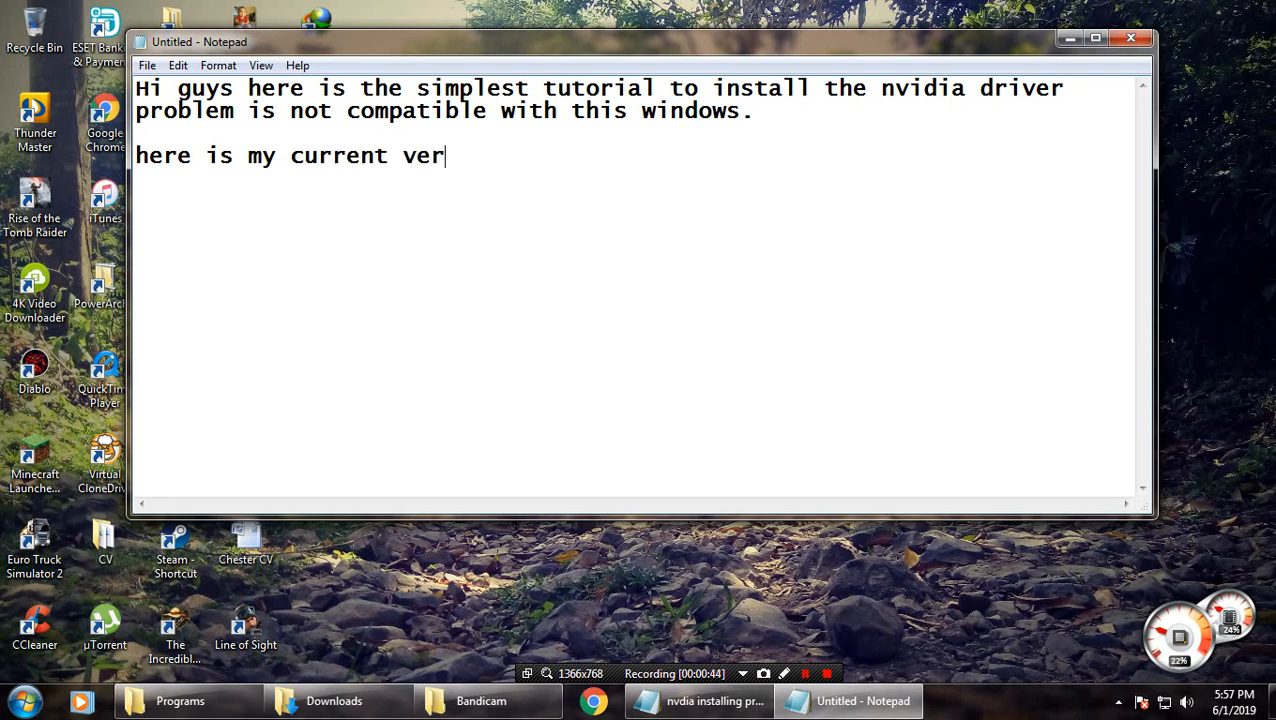
text(sion.)
Minimize the note and open NVIDIA Control Panel from the desktop to check the current driver version
click(1069, 38)
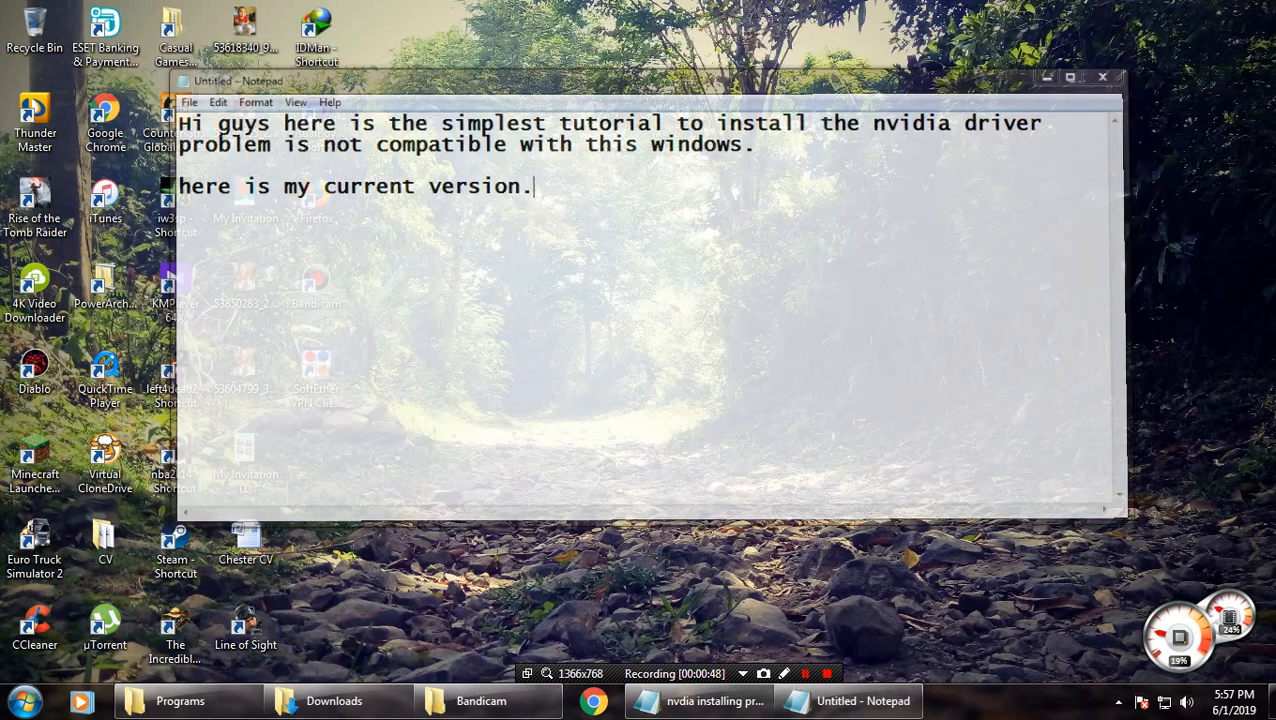
right_click(679, 165)
click(760, 322)
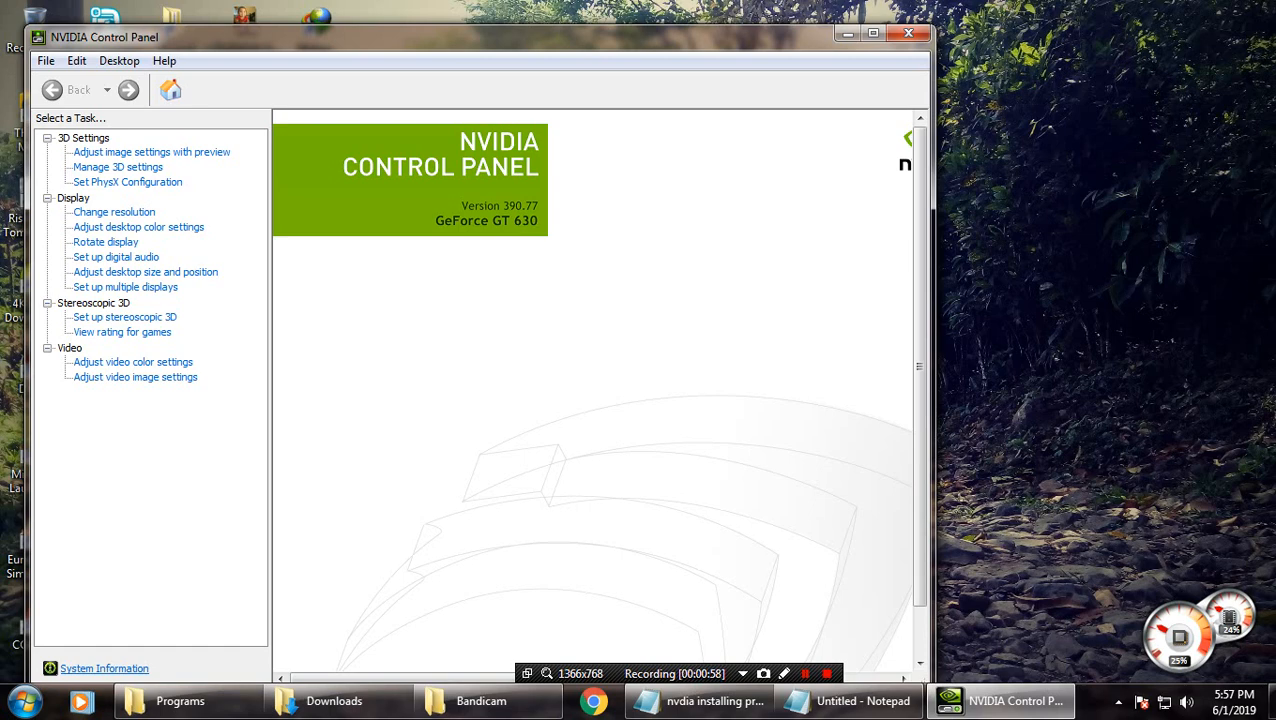
Return to the untitled Notepad note and add the line "lets try the version 391. if we can install it."
click(855, 701)
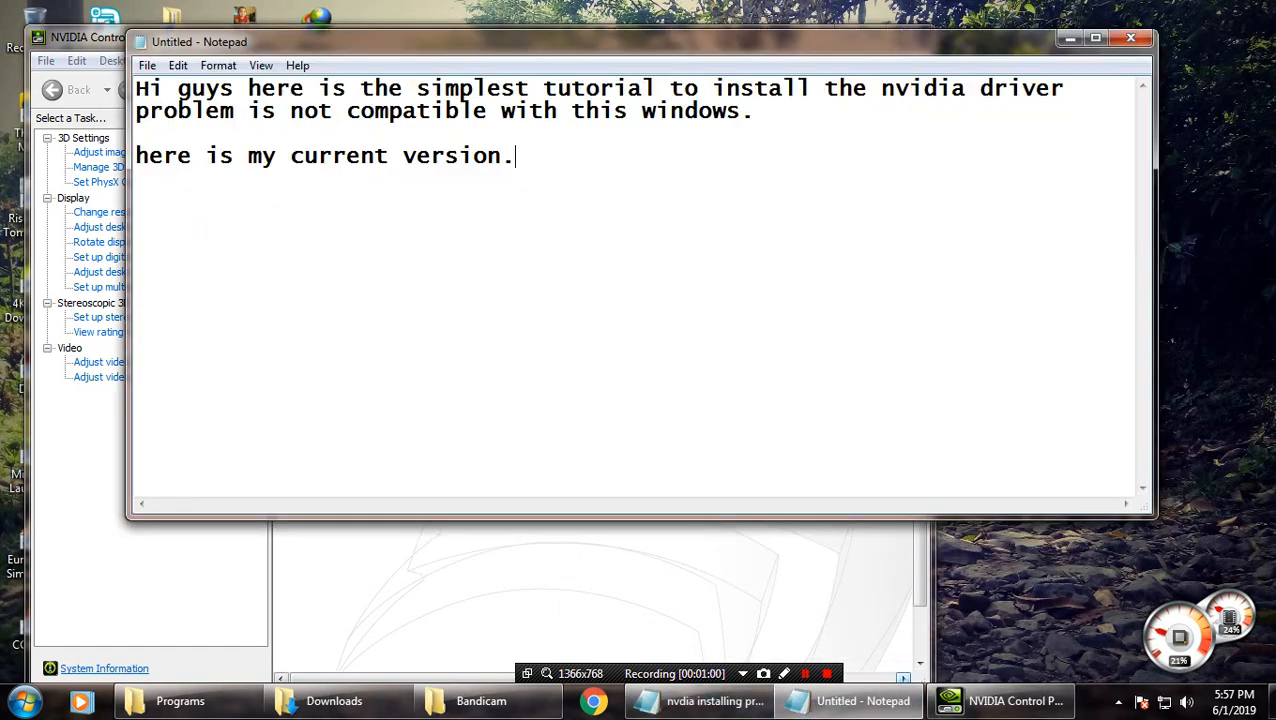
text(lets try )
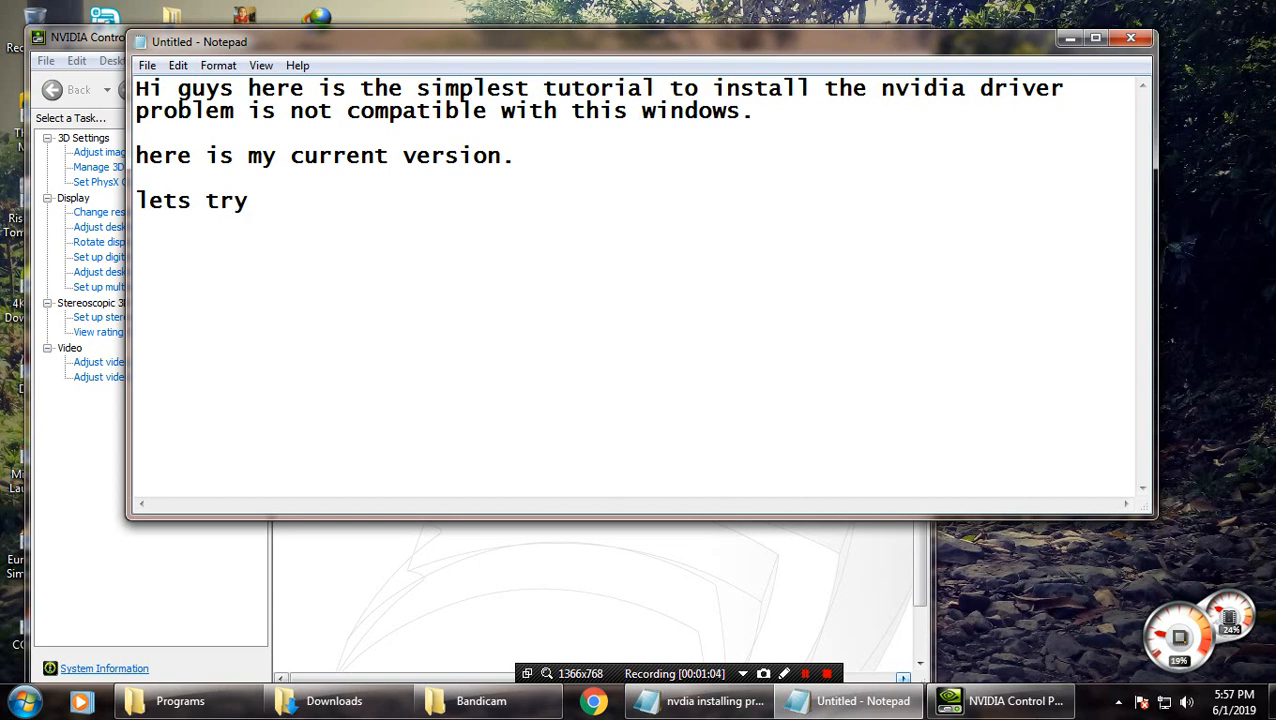
text(the version )
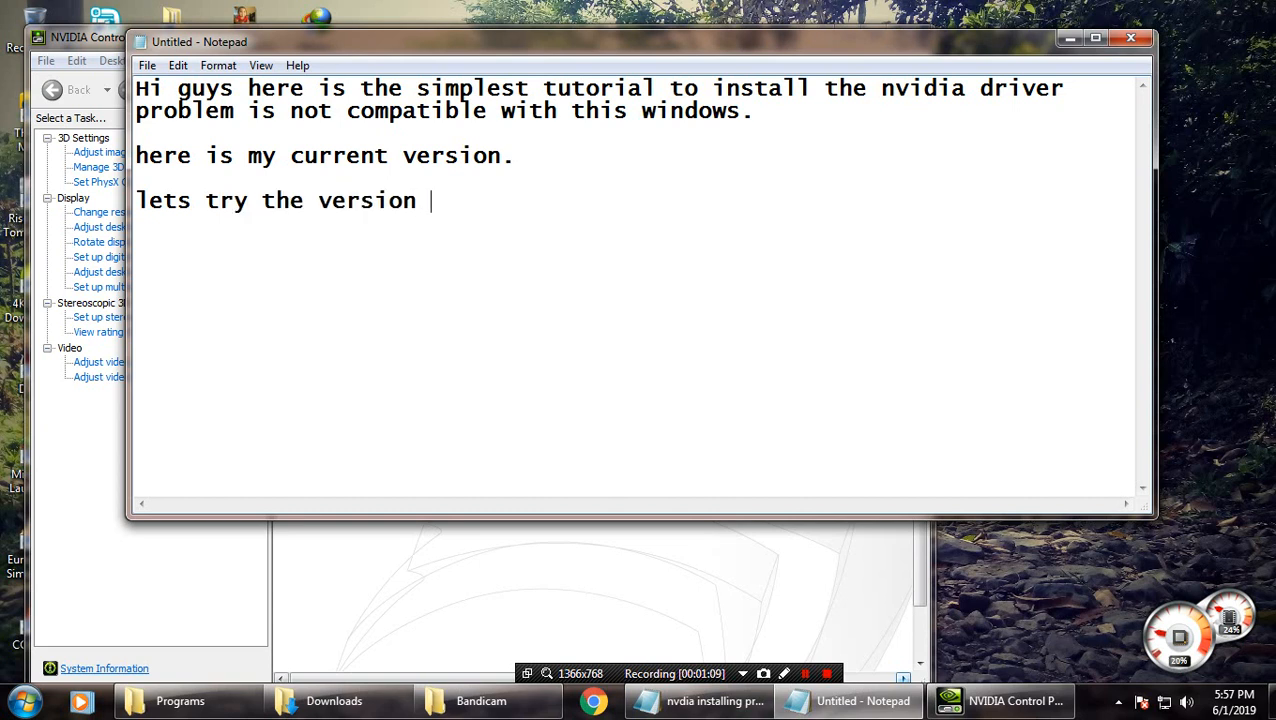
text(391. if )
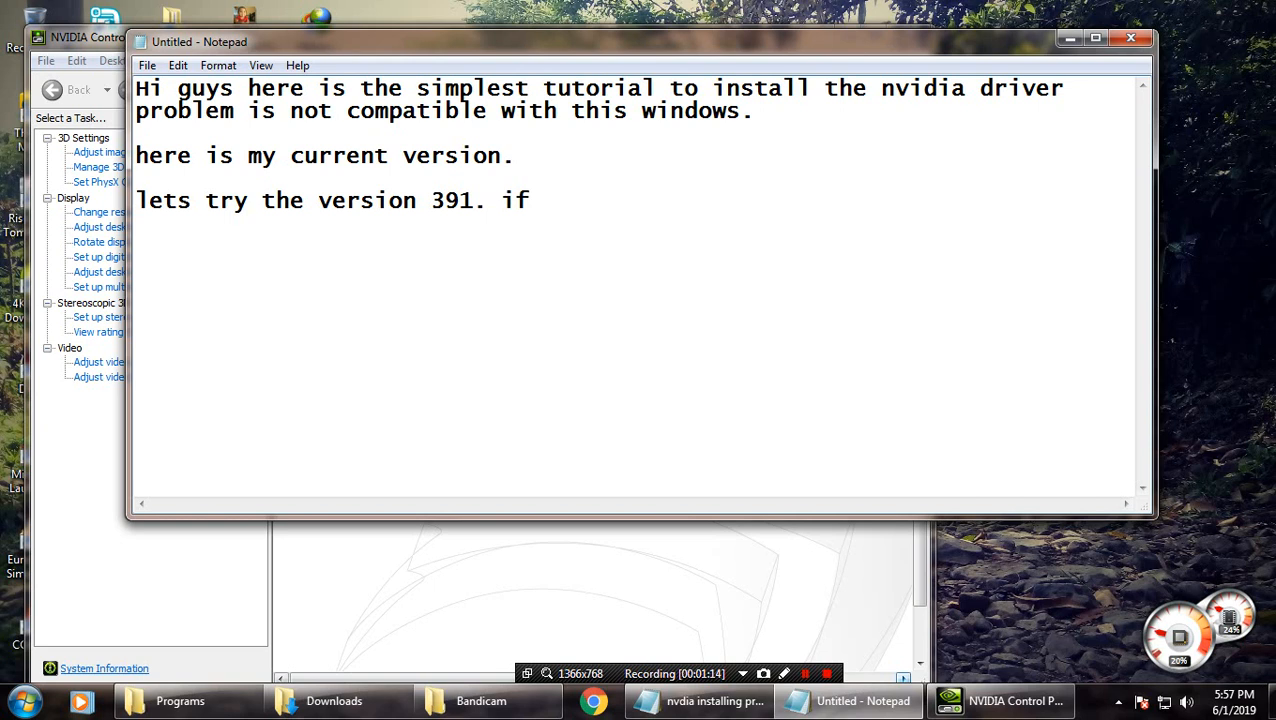
text(we can in)
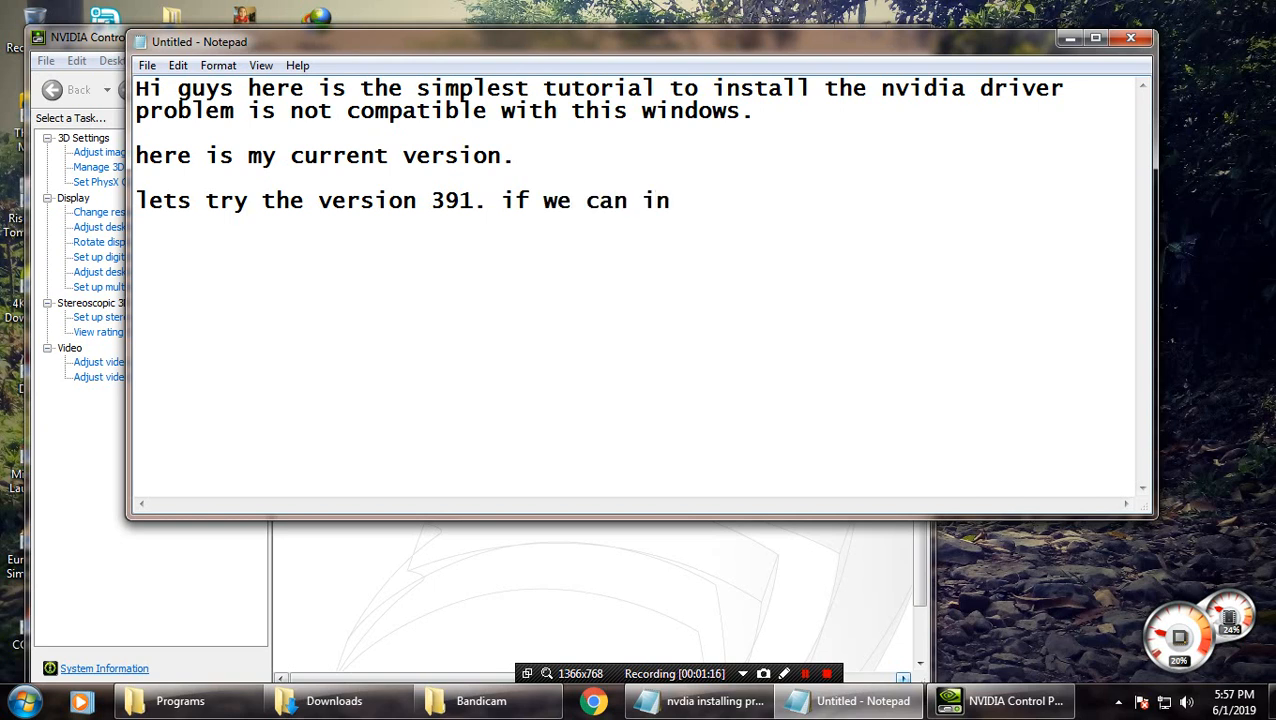
text(stall)
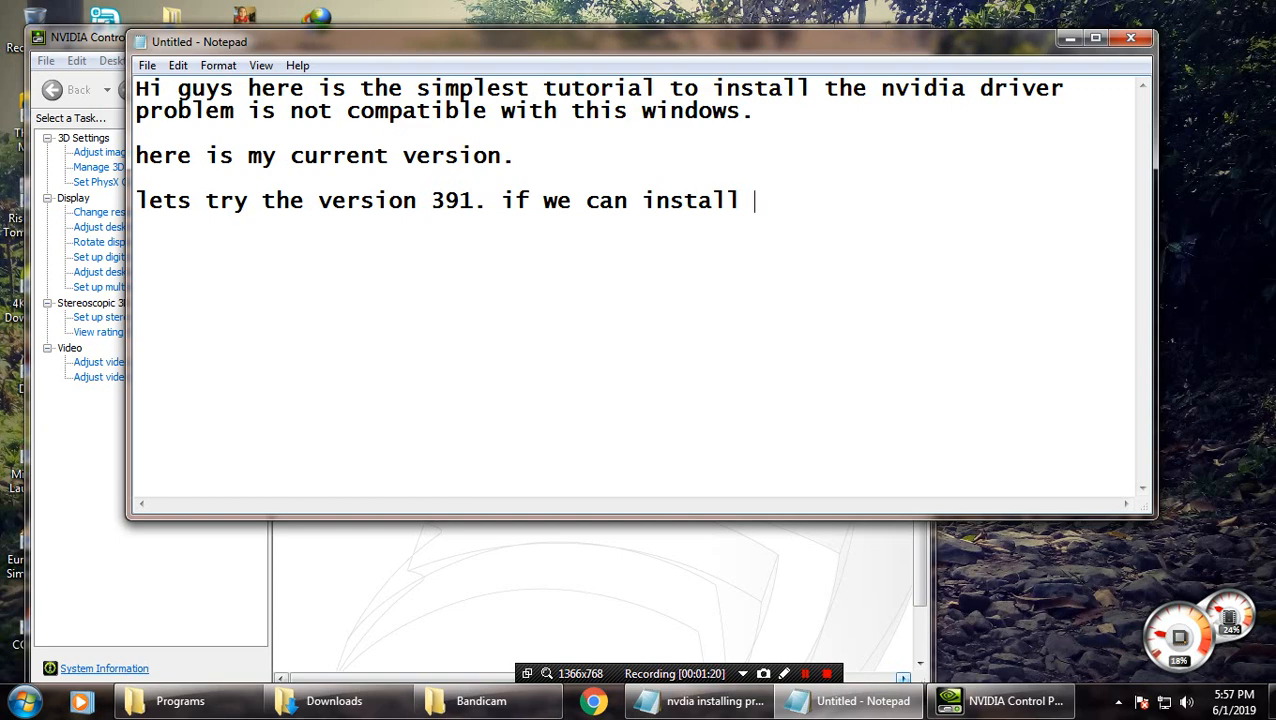
text( it.)
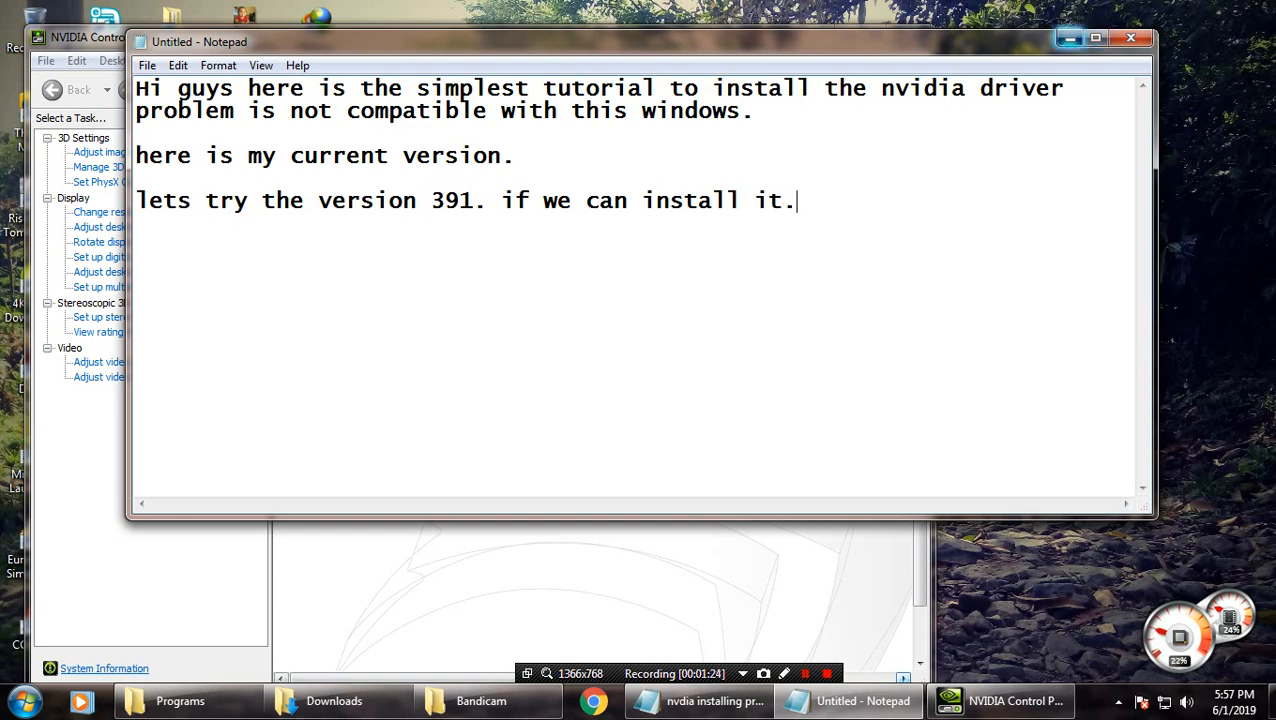
Minimize the Notepad and NVIDIA Control Panel windows and refresh the desktop
click(1069, 38)
click(848, 34)
right_click(539, 196)
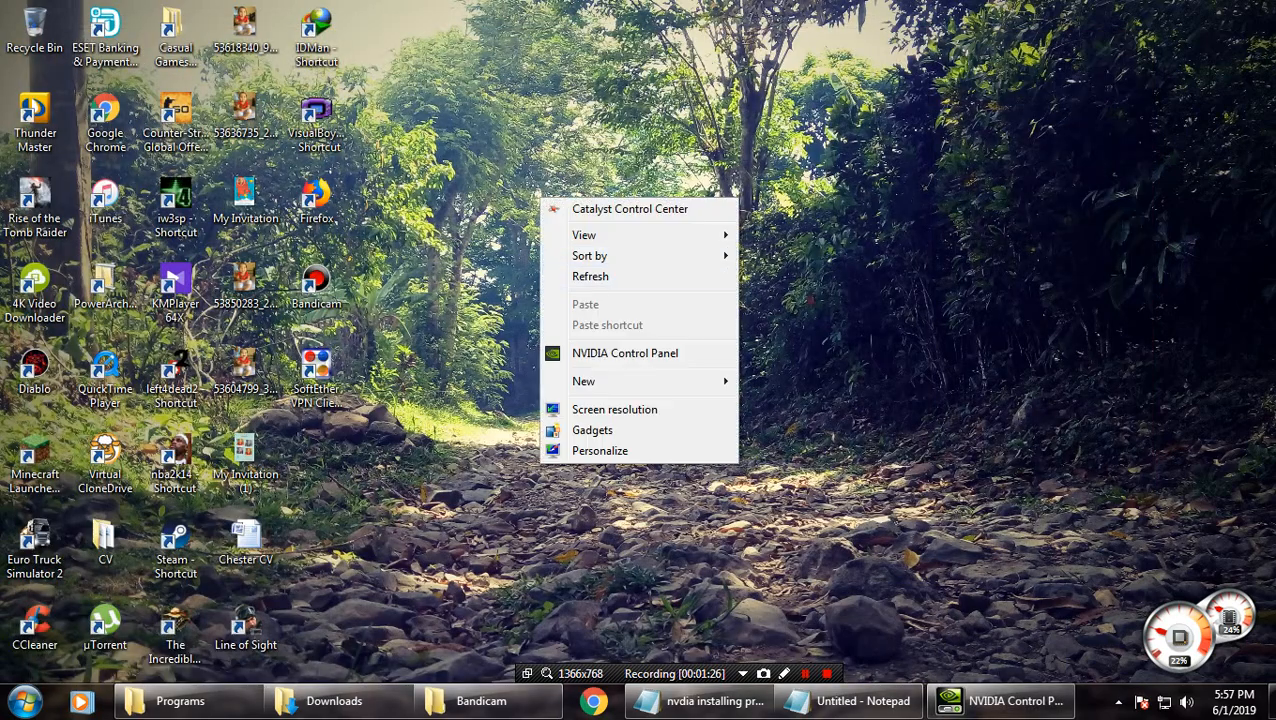
click(591, 276)
Delete the DisplayDriver folder from the NVIDIA folder on Local Disk (C:)
click(25, 701)
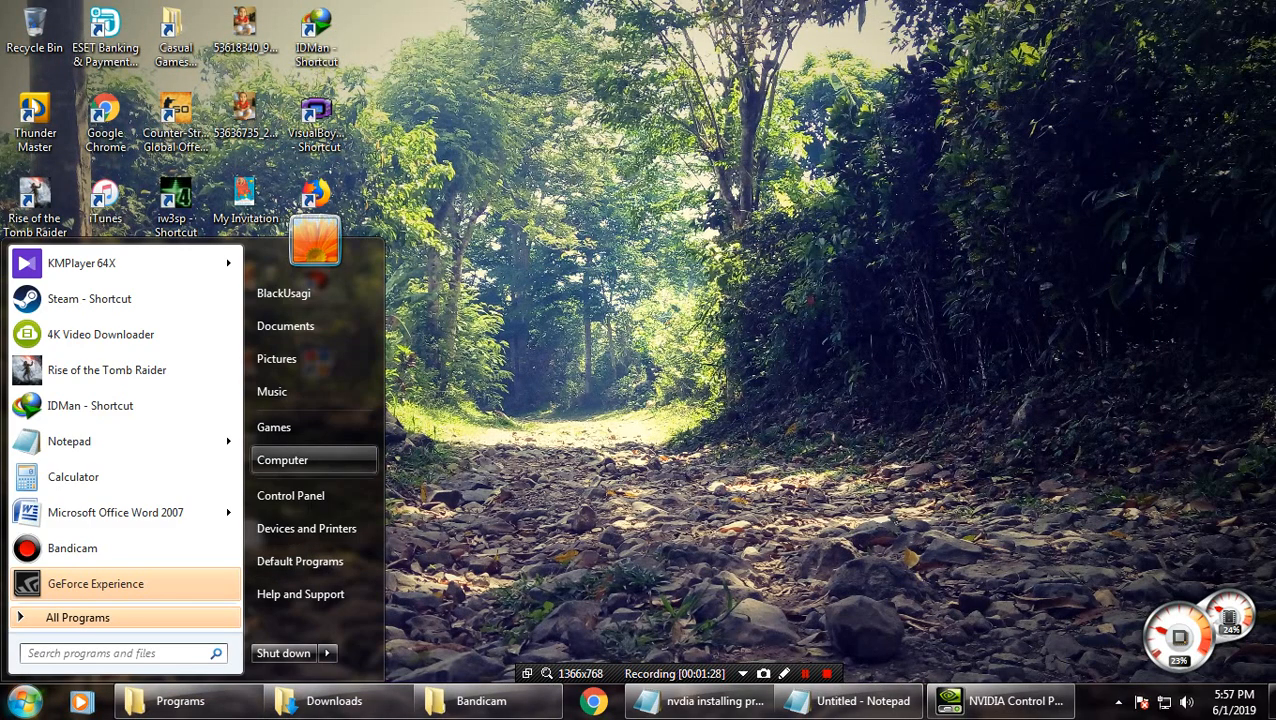
click(362, 378)
double_click(500, 145)
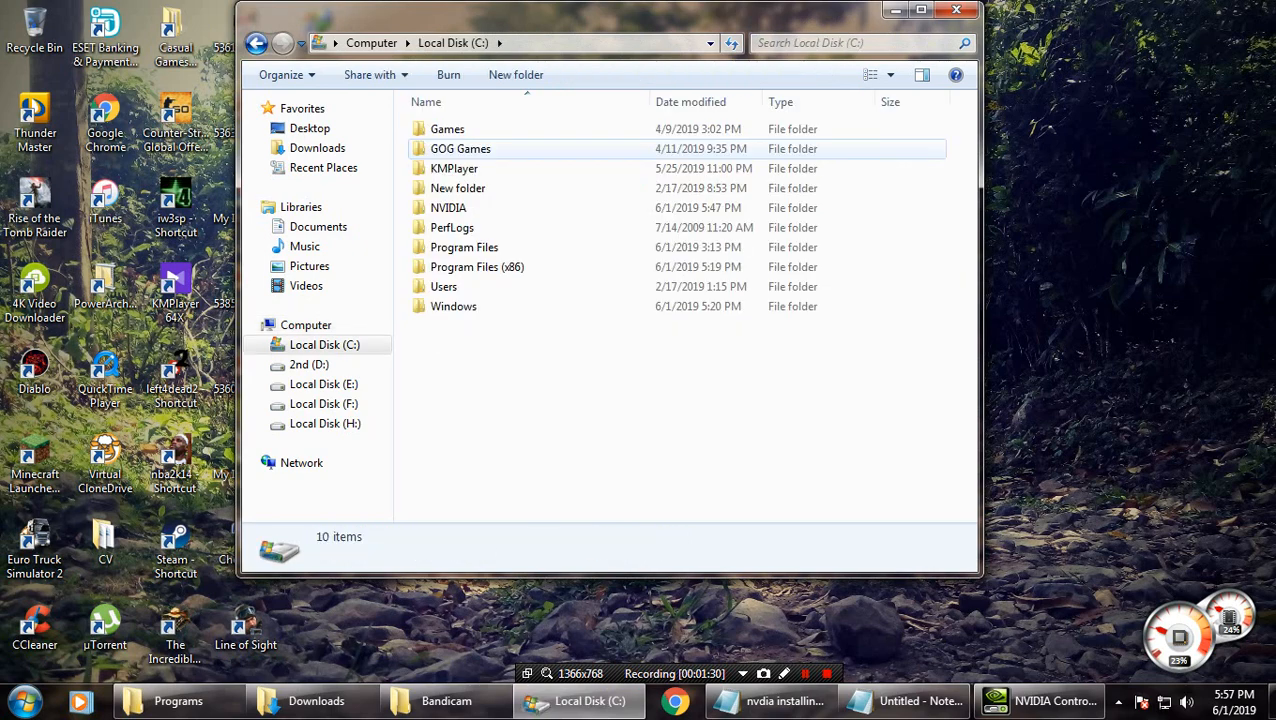
double_click(448, 208)
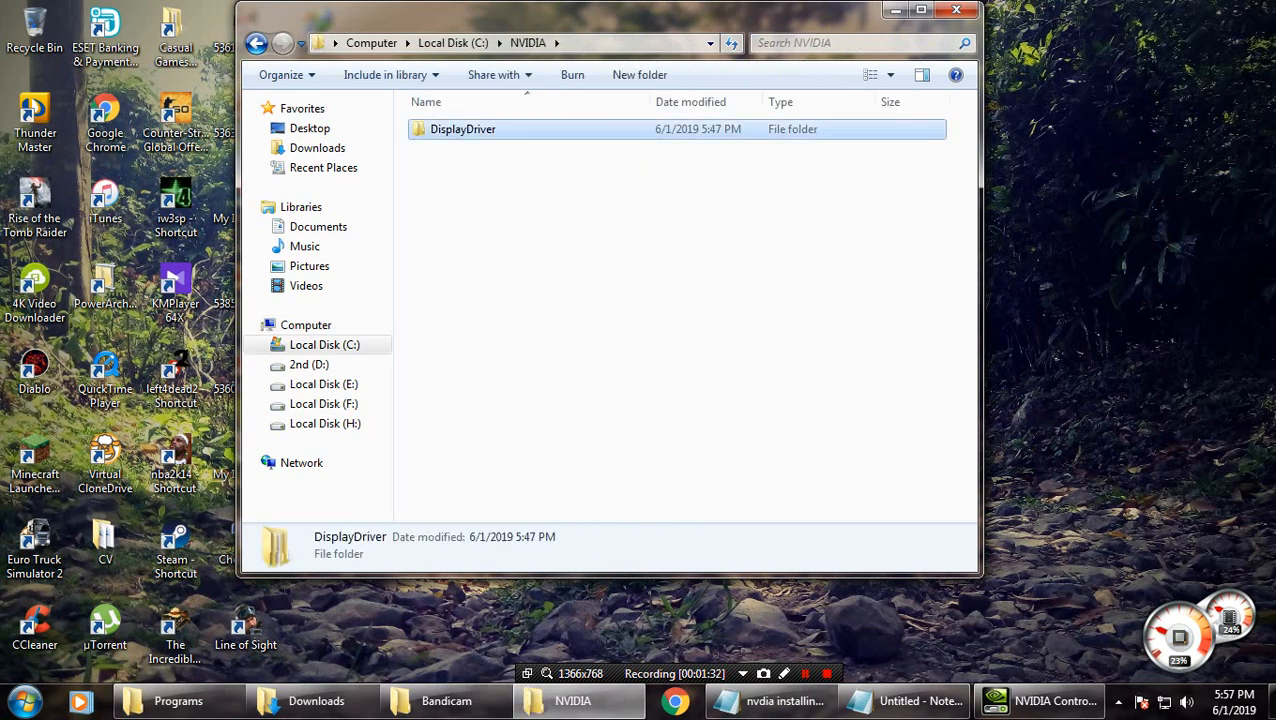
double_click(455, 129)
click(256, 43)
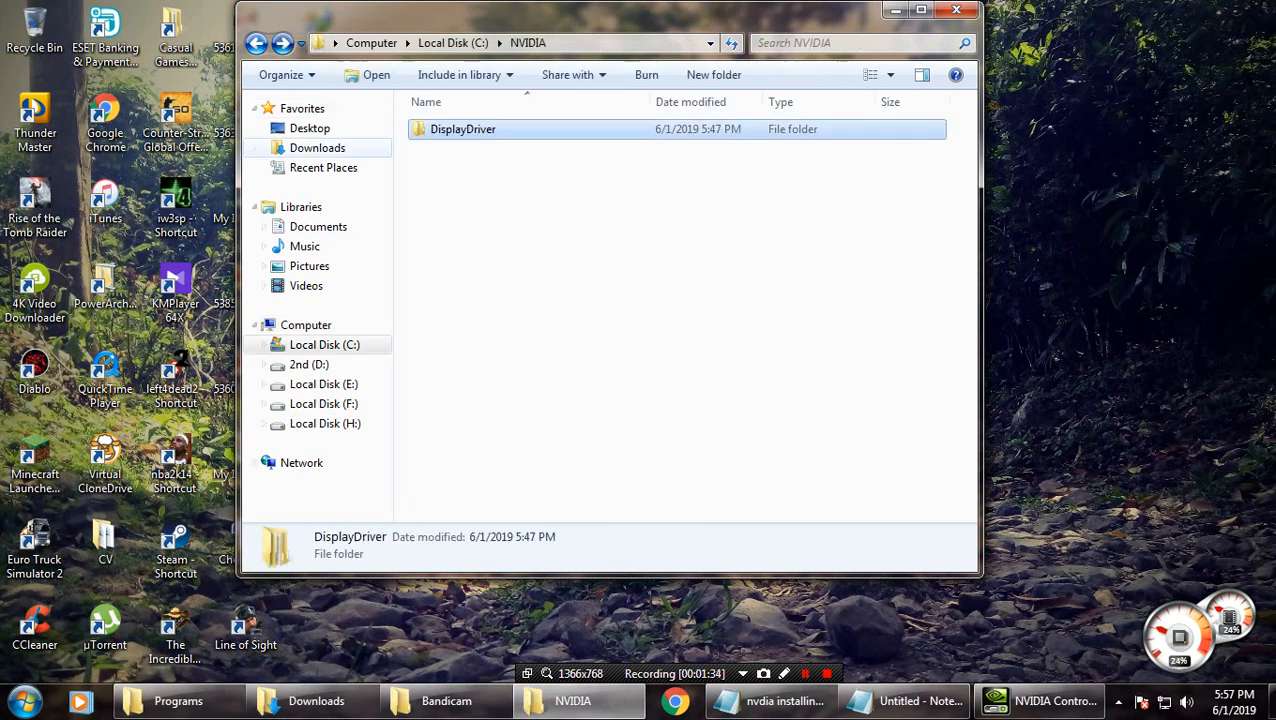
key(Delete)
key(Return)
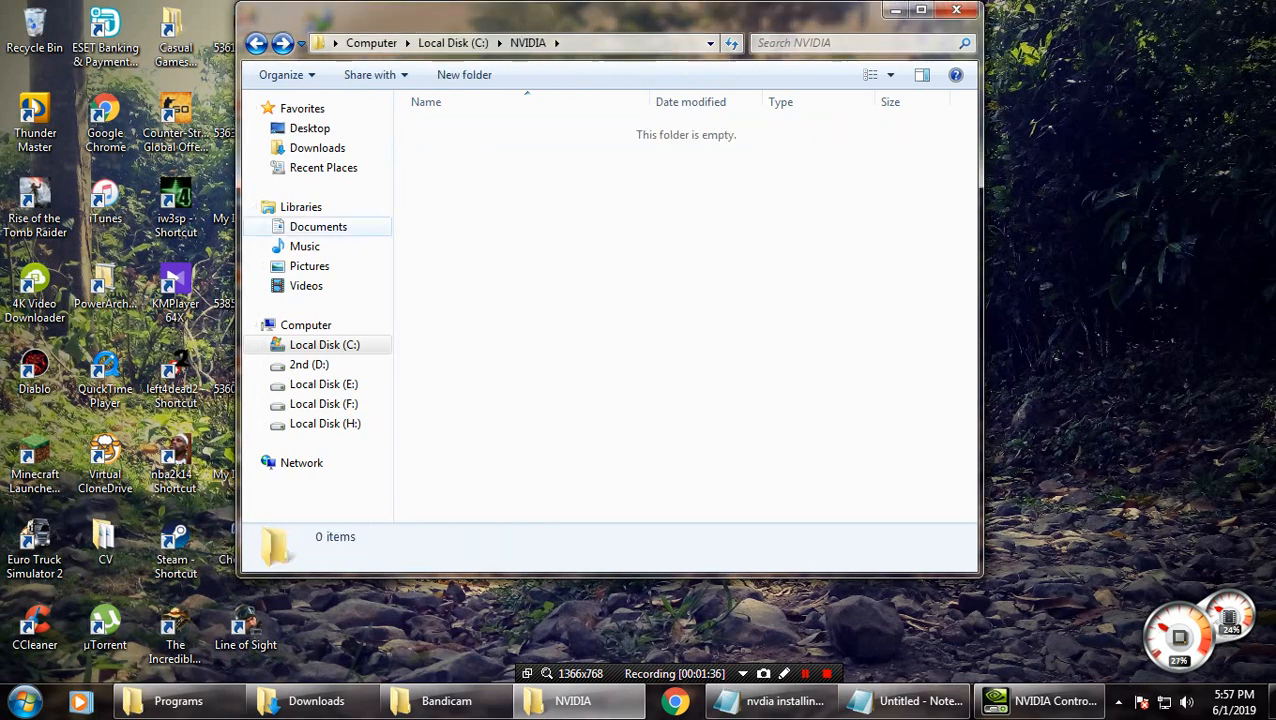
Empty the Recycle Bin and confirm the permanent deletion
right_click(45, 22)
click(105, 51)
key(Return)
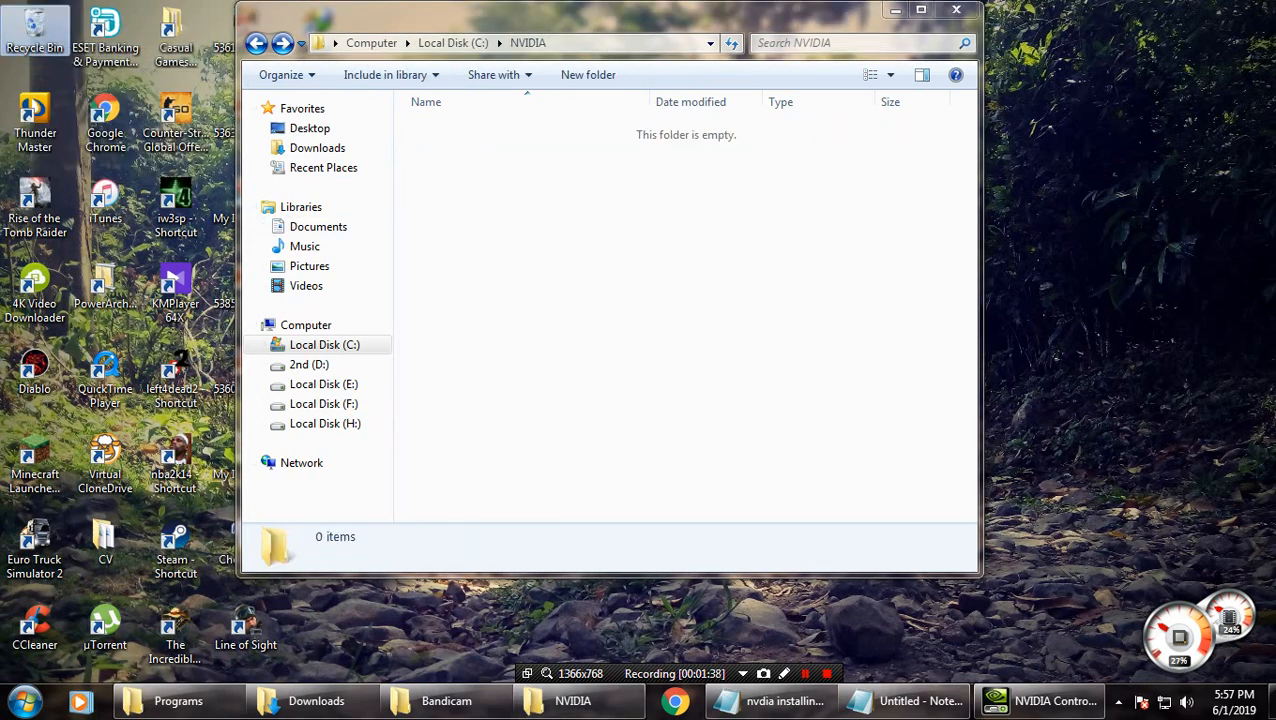
Run the 391.35 desktop win7 64bit driver installer from the Programs folder in Downloads and start extracting its files
click(178, 701)
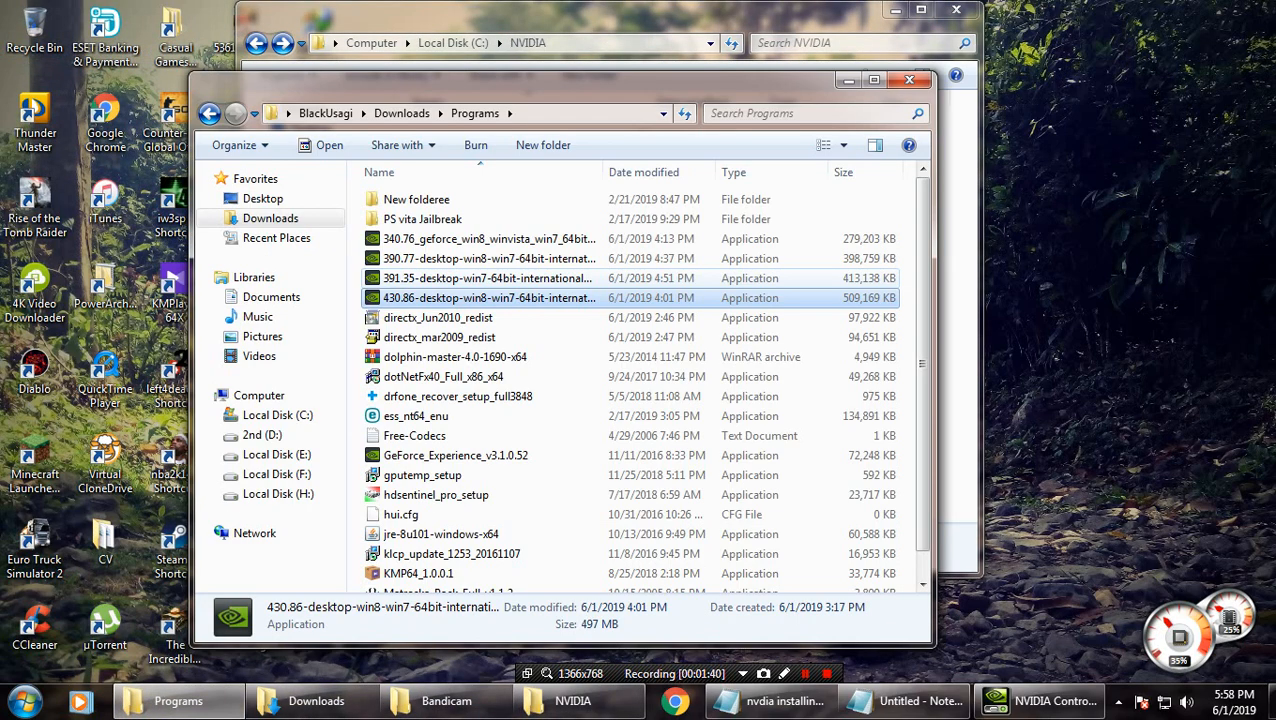
click(488, 279)
double_click(488, 279)
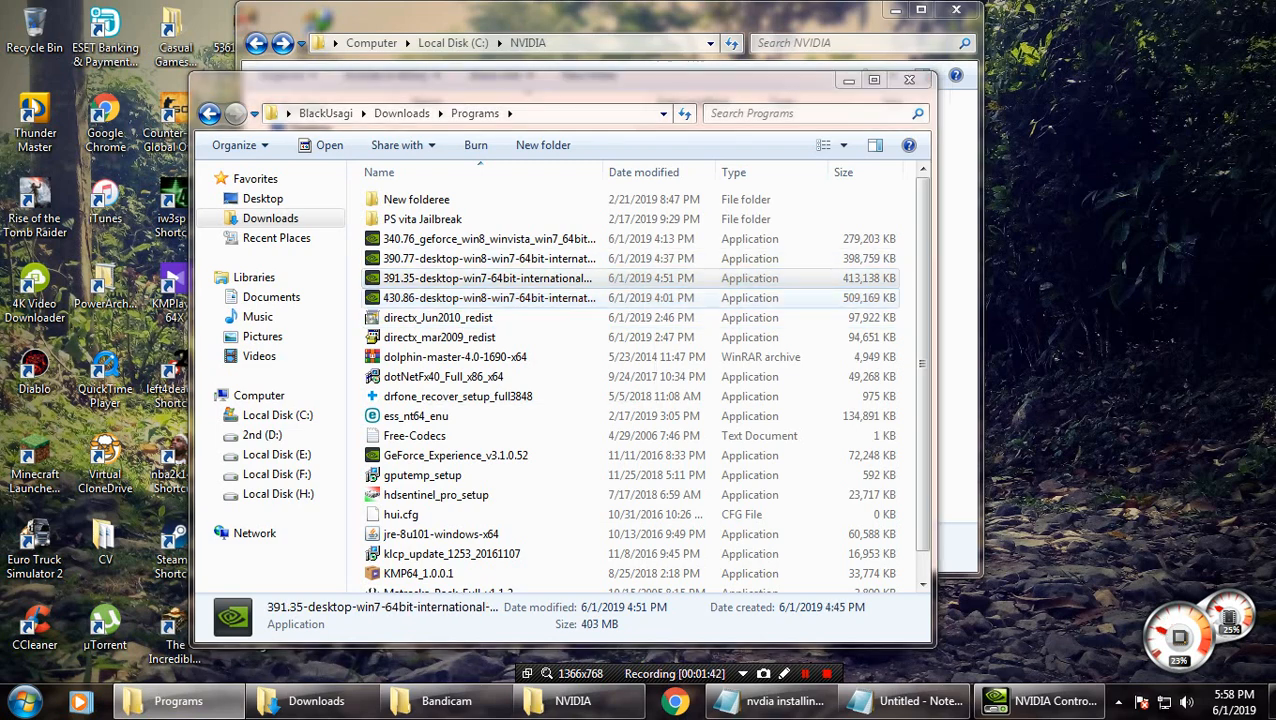
click(595, 391)
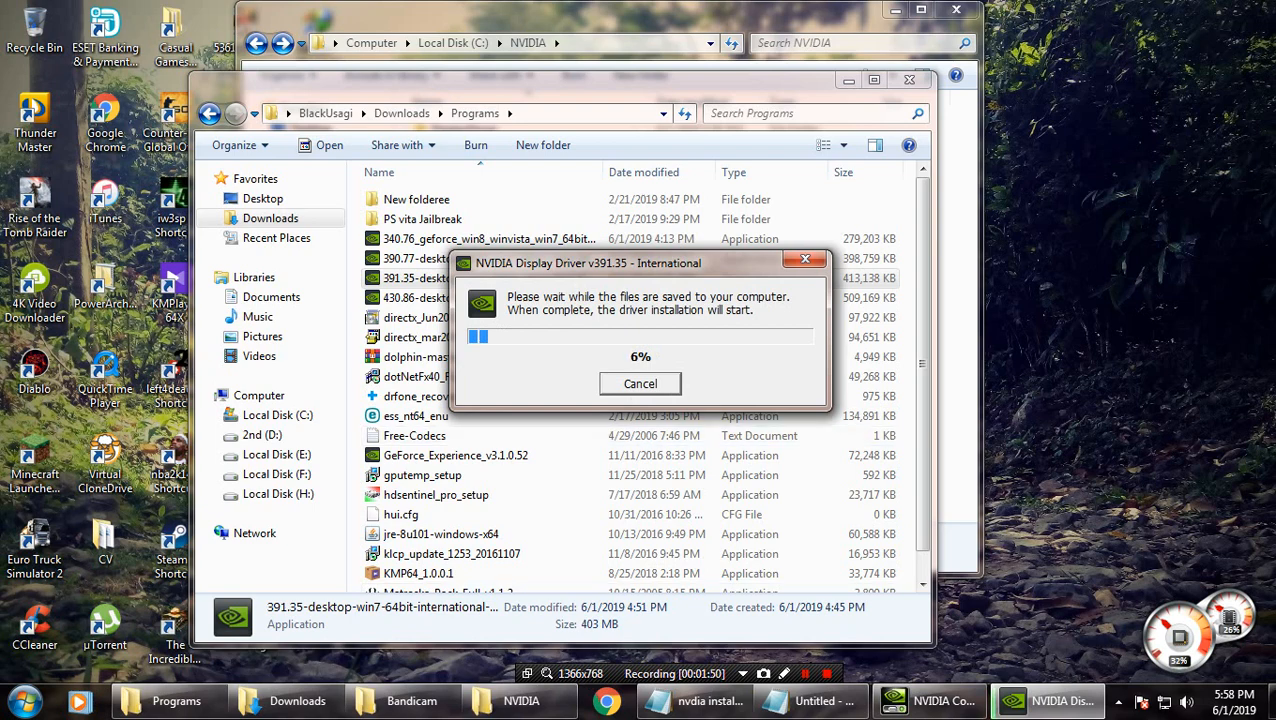
mouse_move(812, 700)
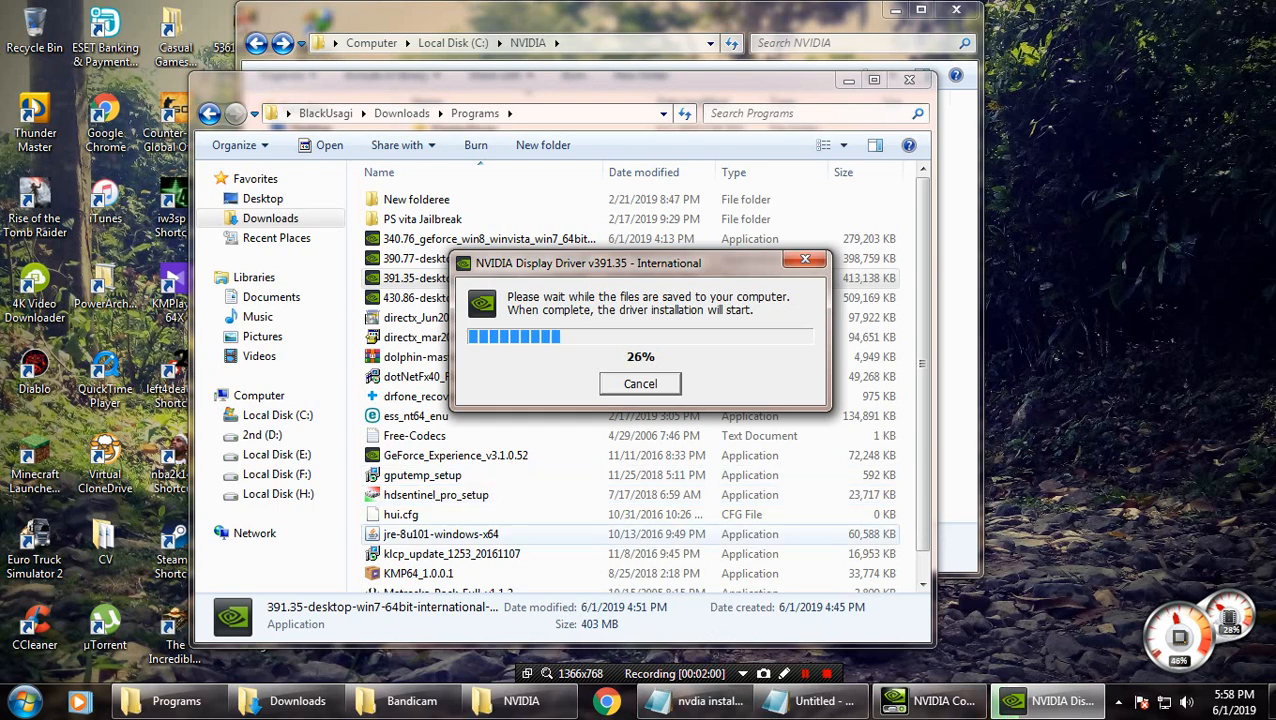
click(560, 534)
scroll(560, 534, down, 3)
scroll(630, 387, up, 3)
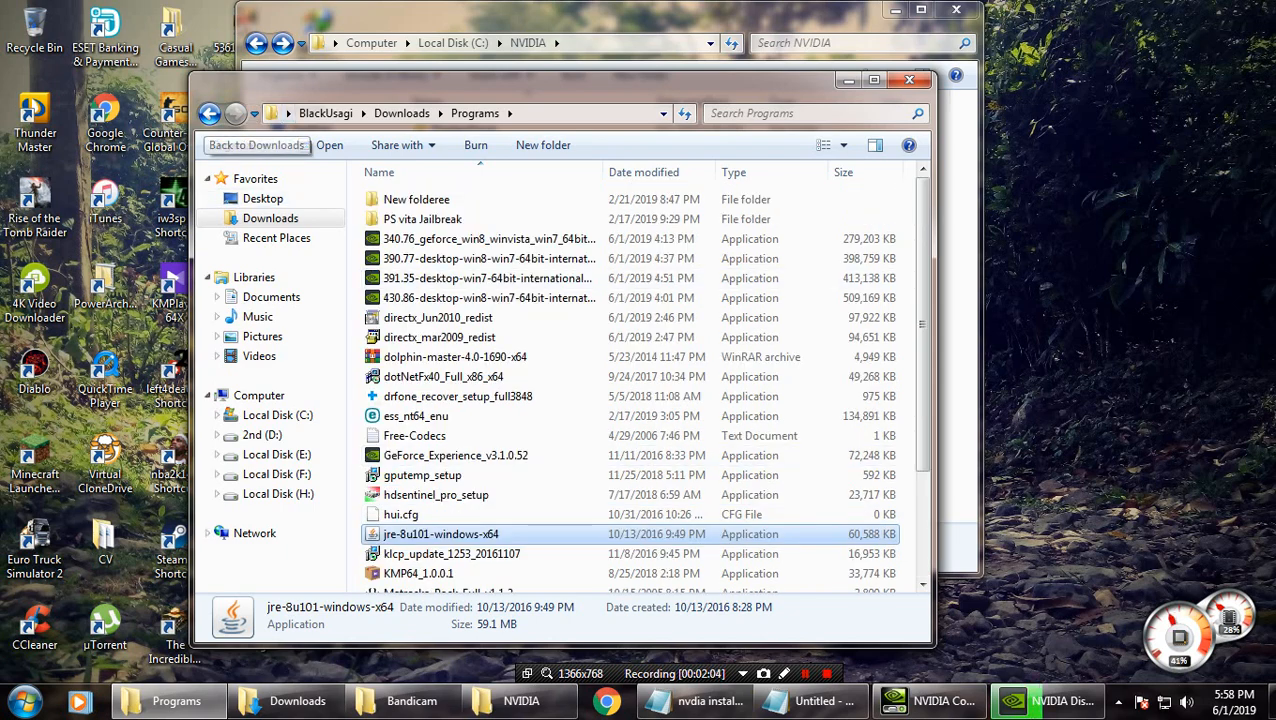
click(297, 700)
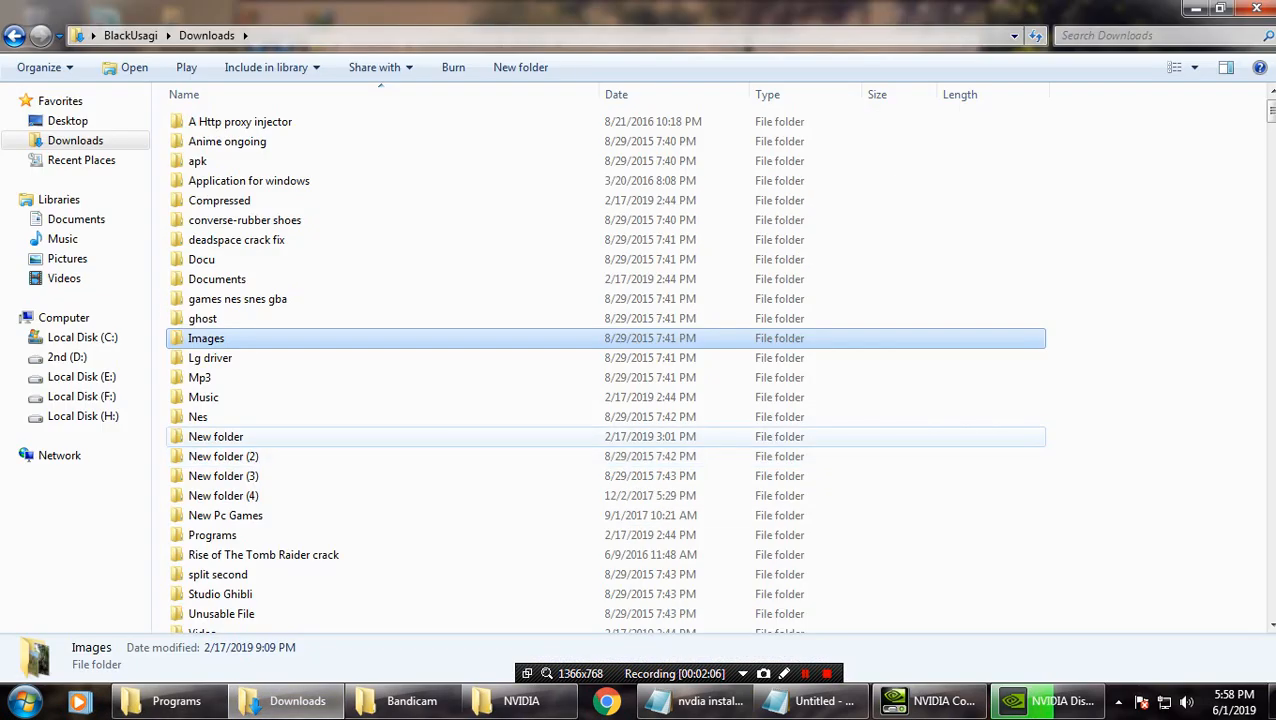
double_click(219, 200)
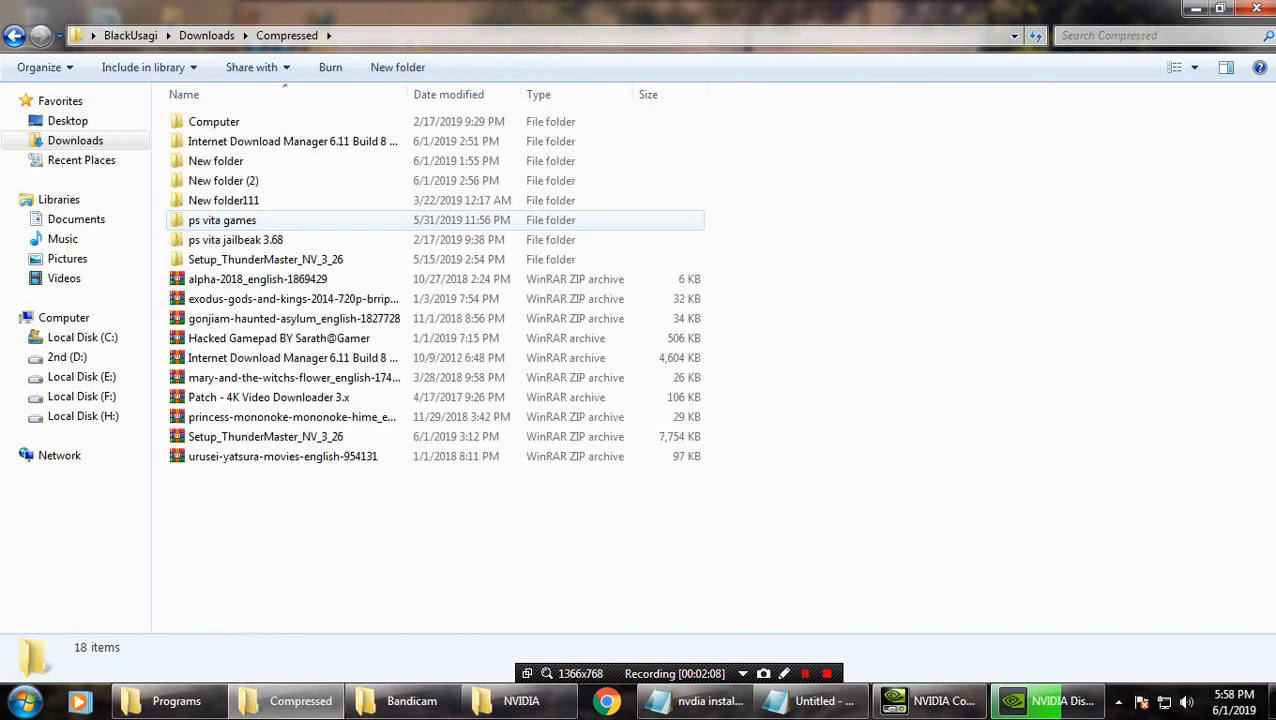
click(14, 35)
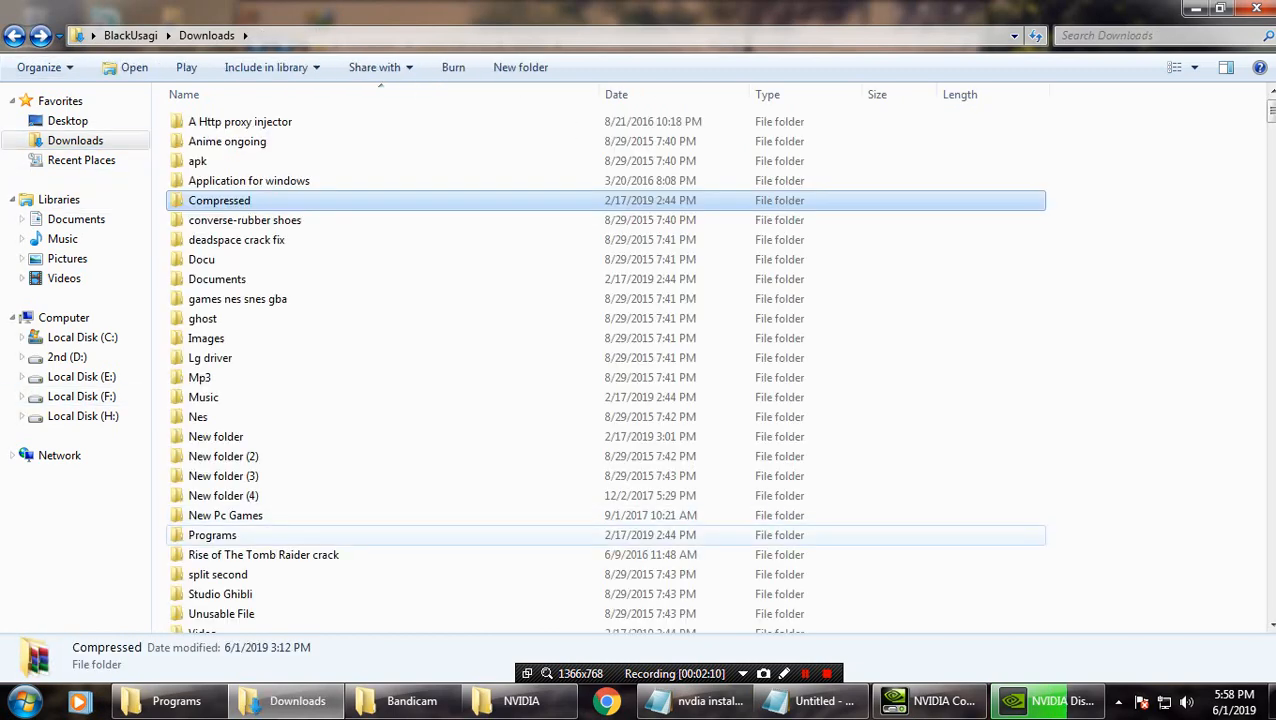
scroll(378, 545, down, 5)
scroll(378, 545, down, 20)
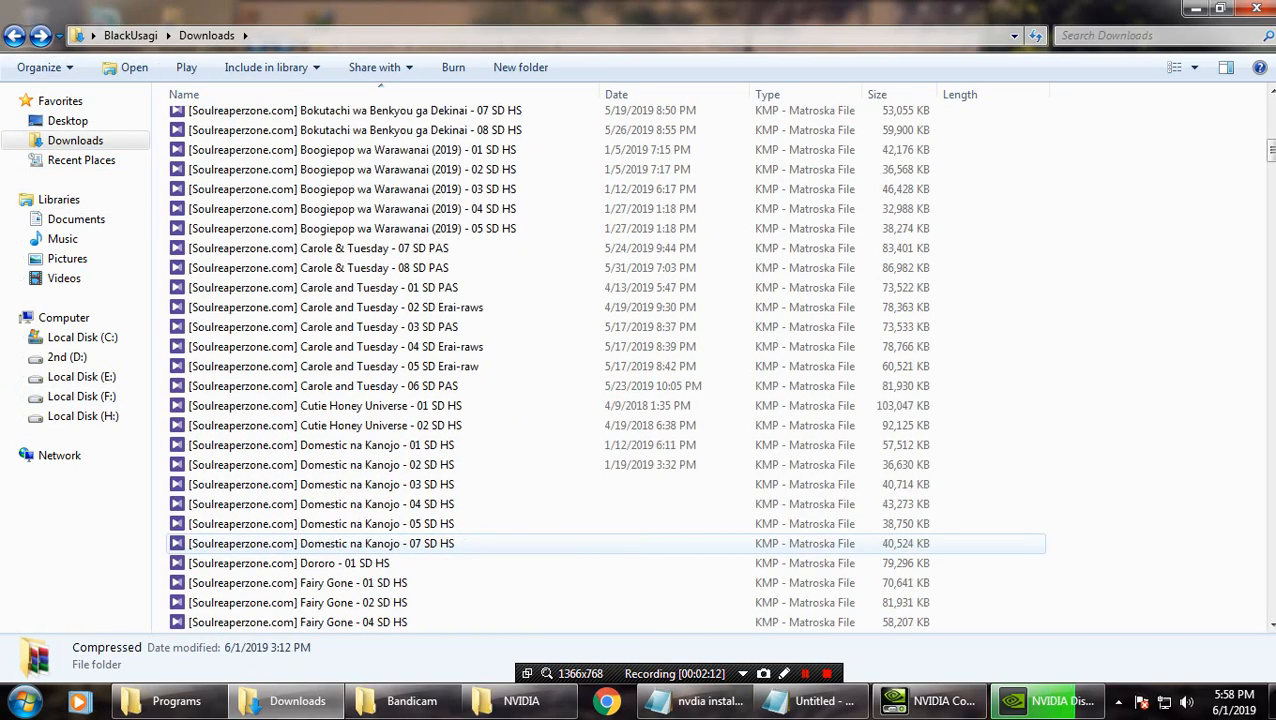
Delete the Avengers Endgame video file from the Downloads folder and confirm the deletion
scroll(378, 545, down, 20)
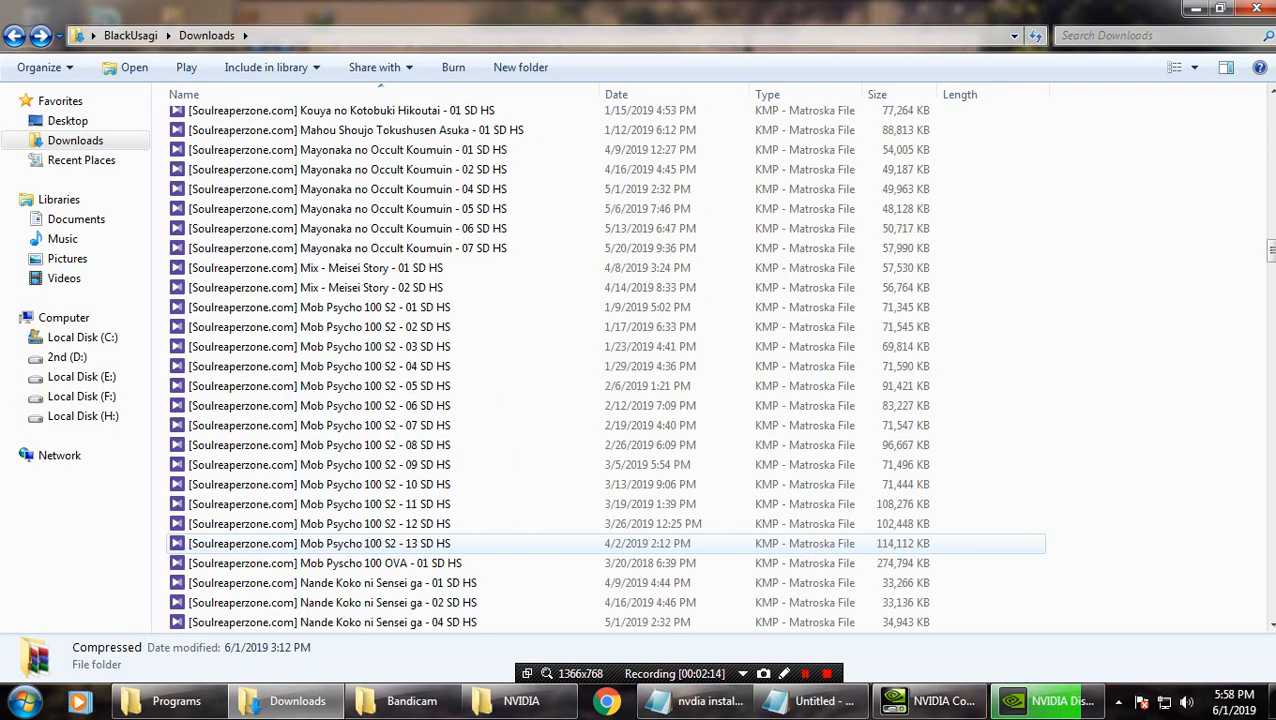
scroll(378, 545, down, 20)
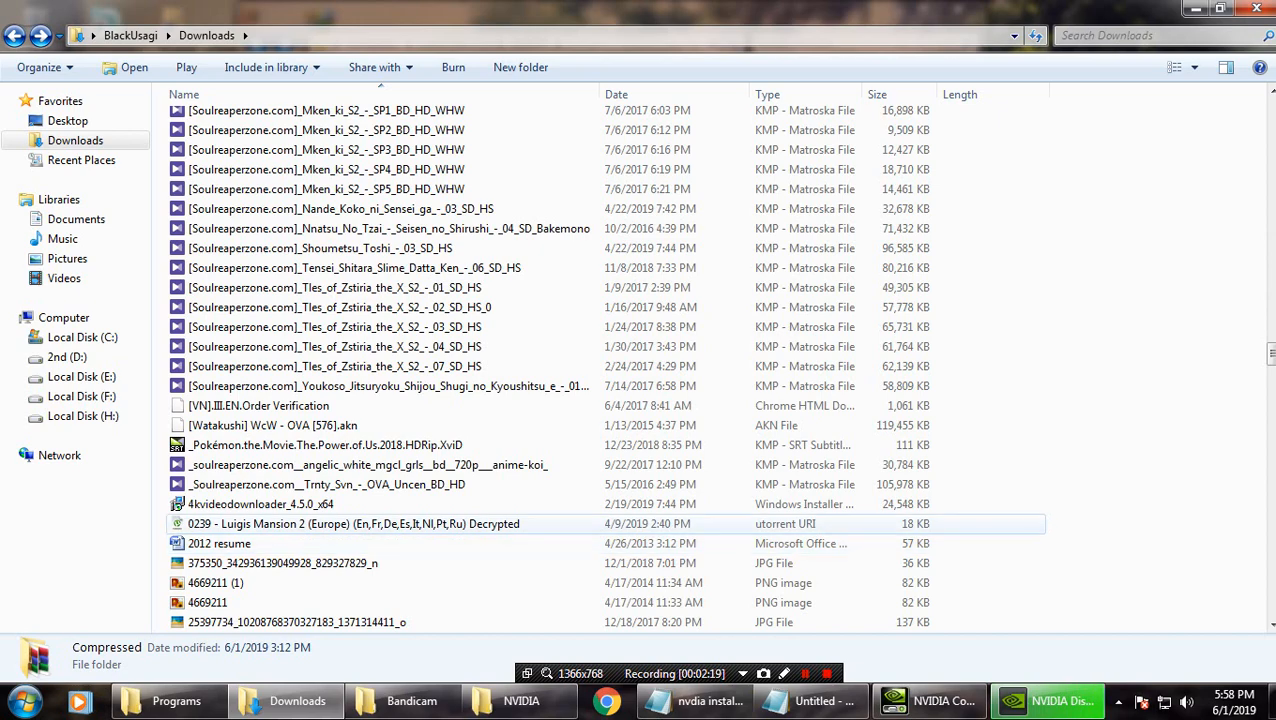
scroll(350, 492, down, 4)
scroll(352, 492, down, 11)
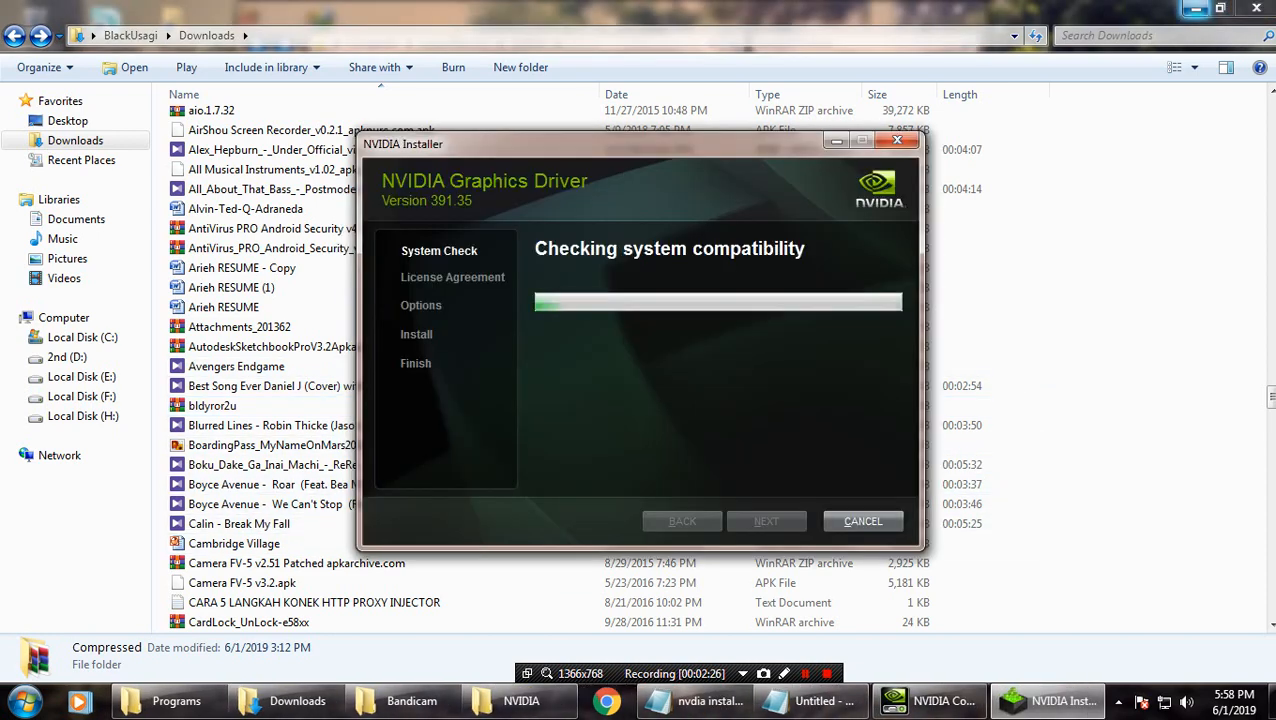
click(984, 366)
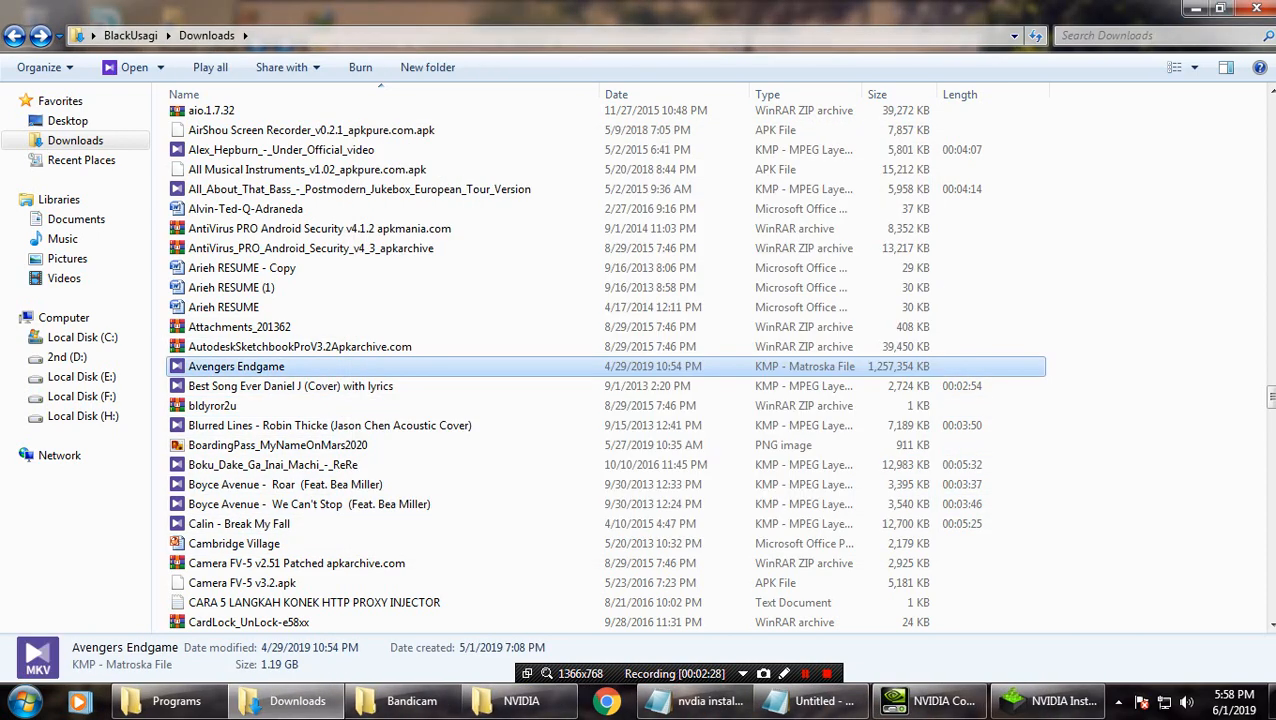
key(Delete)
key(Return)
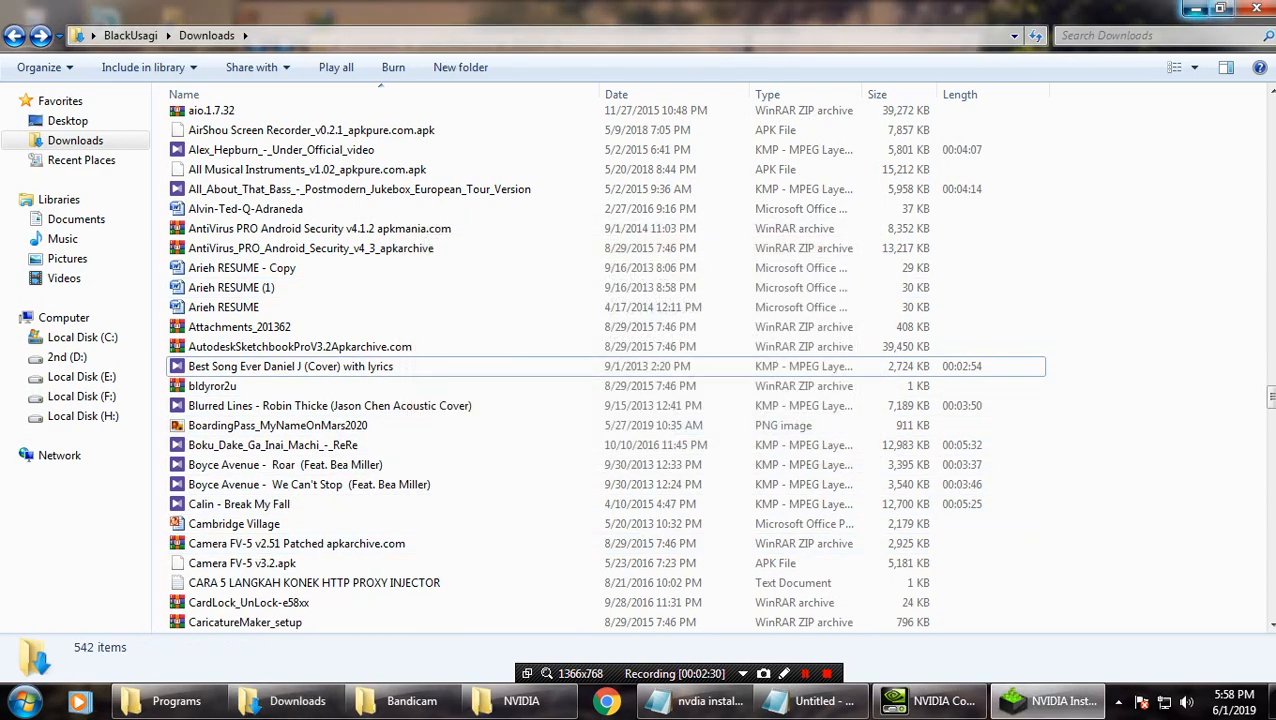
Minimize the Downloads window and empty the Recycle Bin, confirming the permanent deletion of the file
click(1196, 9)
right_click(26, 21)
click(103, 55)
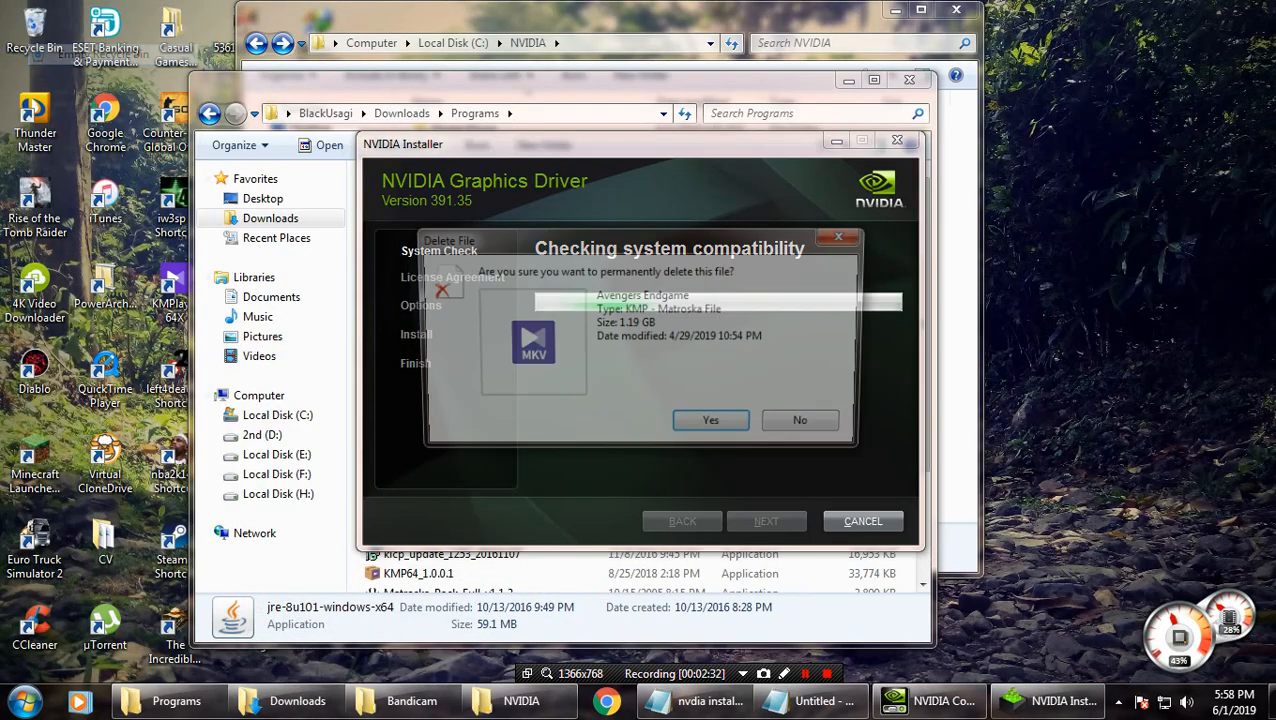
key(Return)
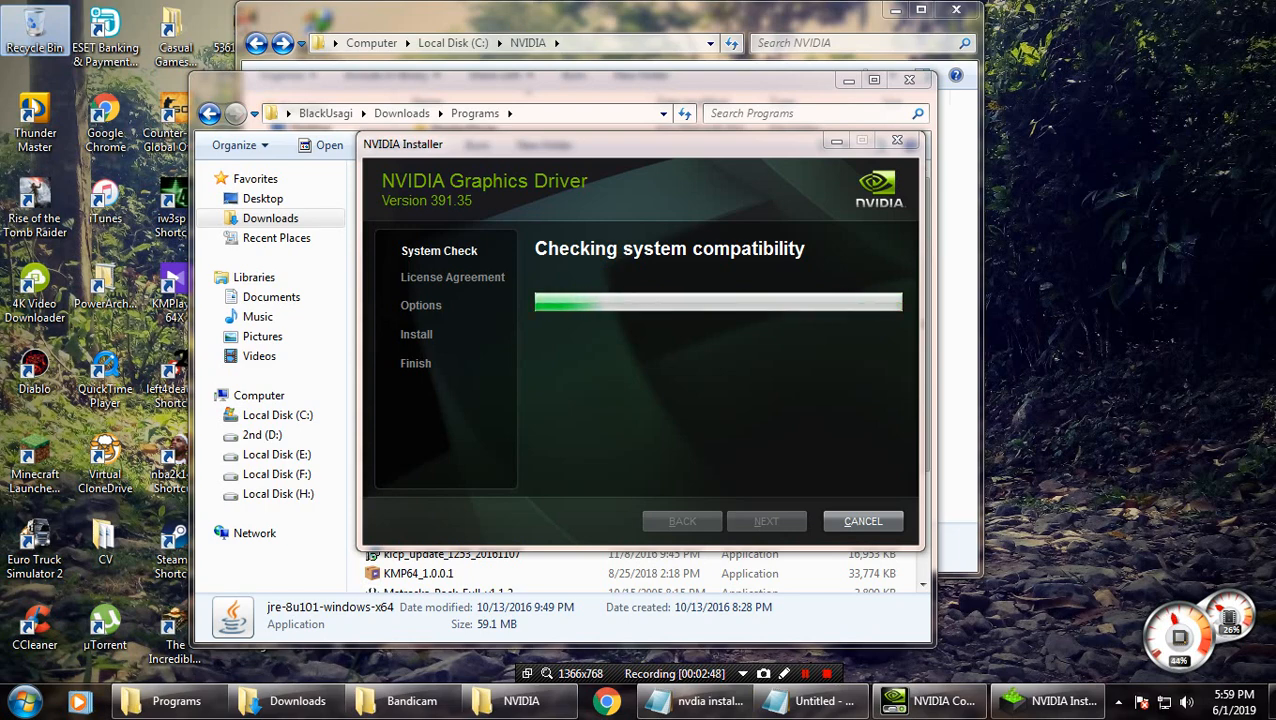
Refresh the desktop while the driver installer checks system compatibility
mouse_move(705, 701)
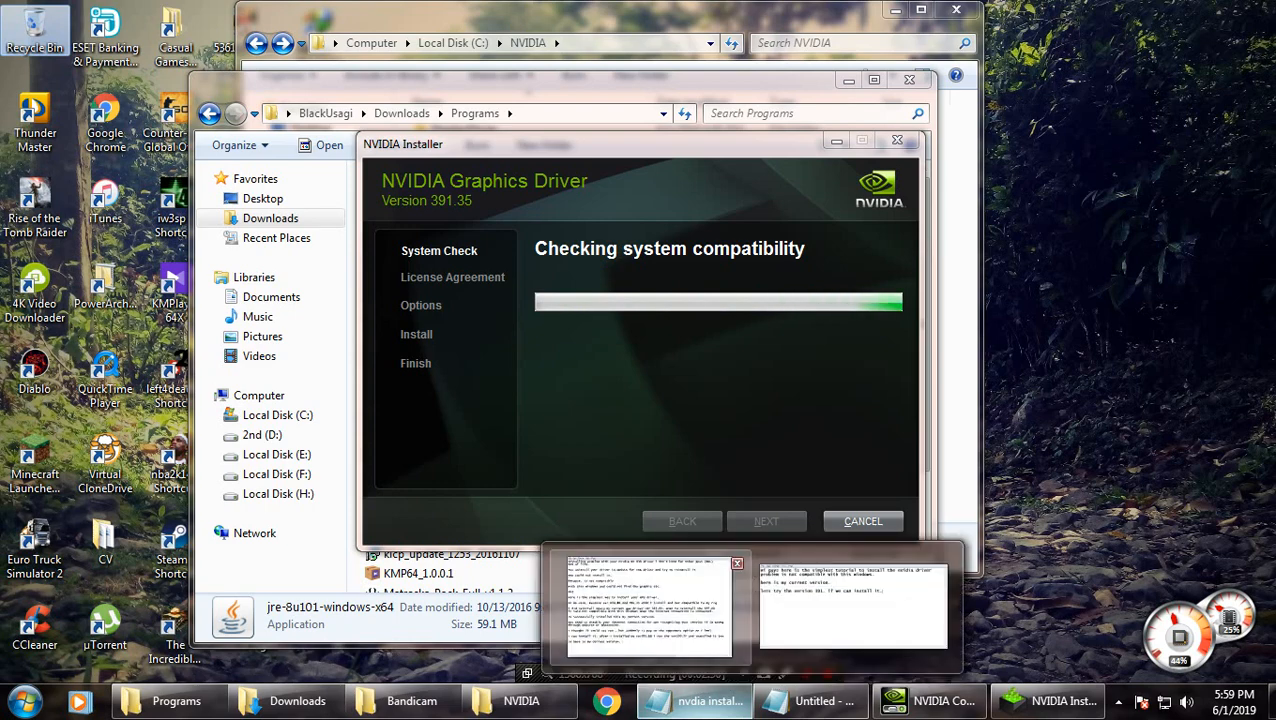
right_click(1043, 260)
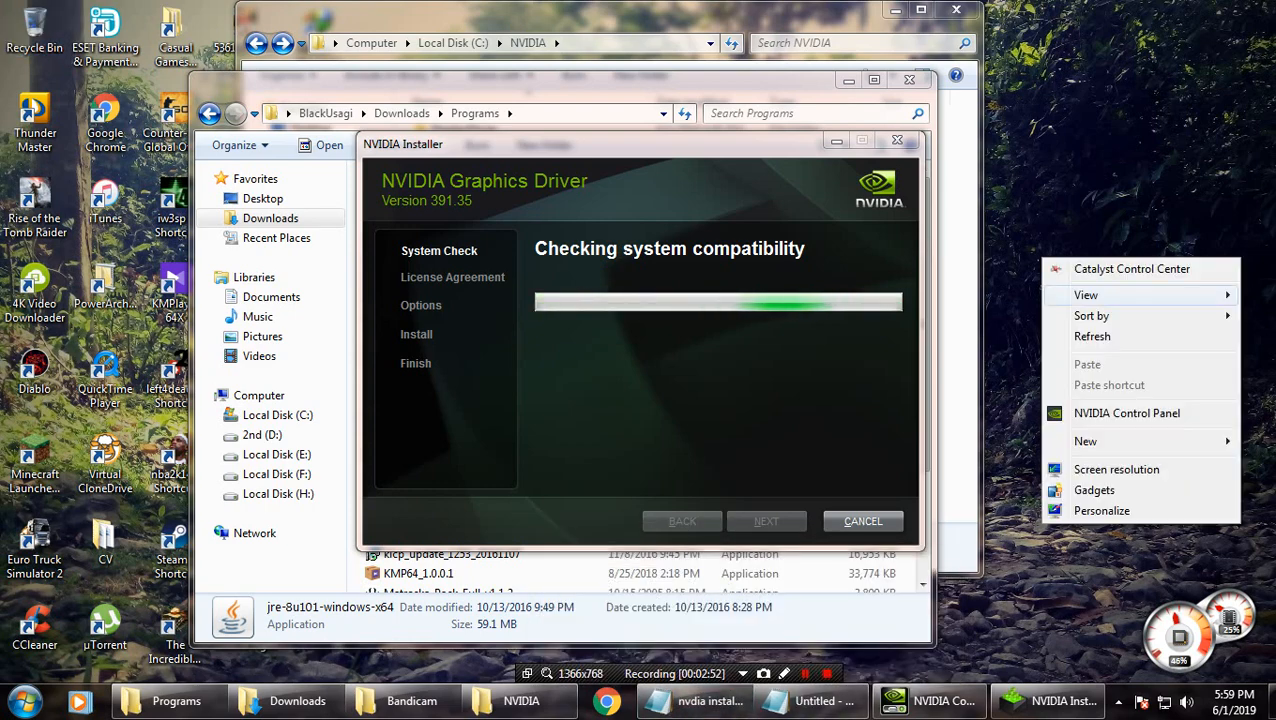
click(1092, 337)
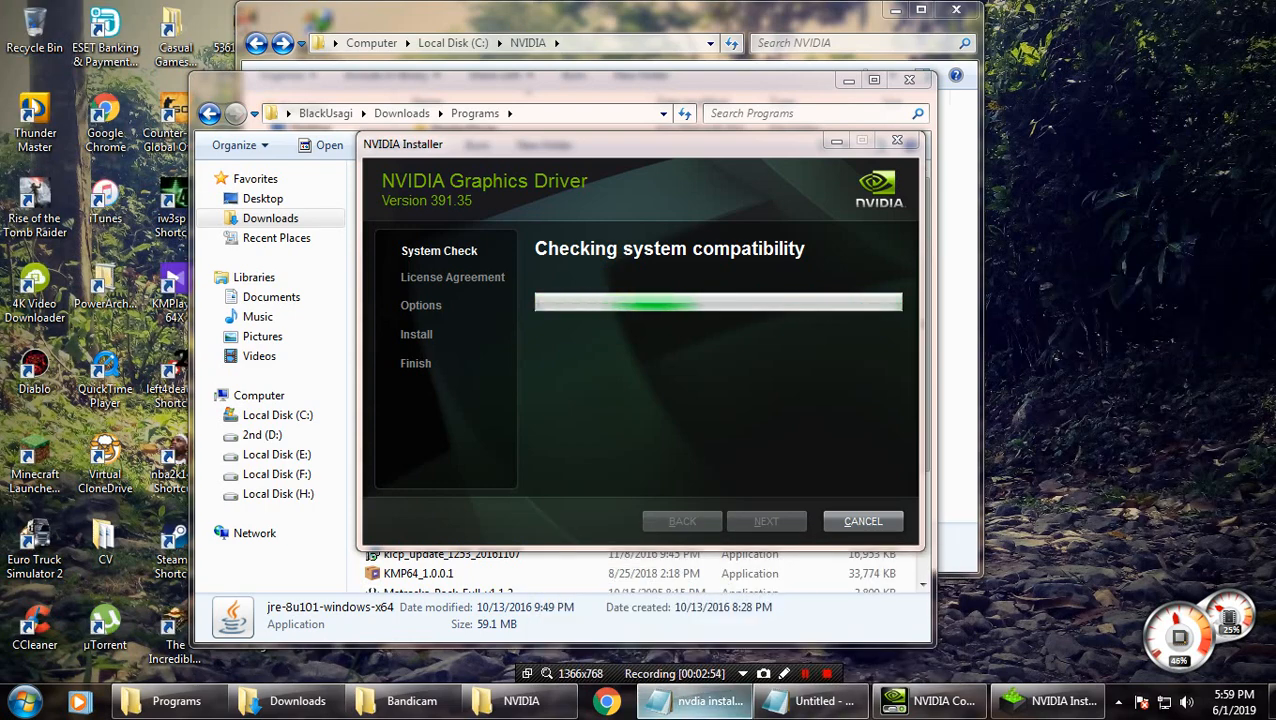
Bring up the nvdia installing problem notes and highlight the opening lines describing the driver reinstall and compatibility problem
click(694, 701)
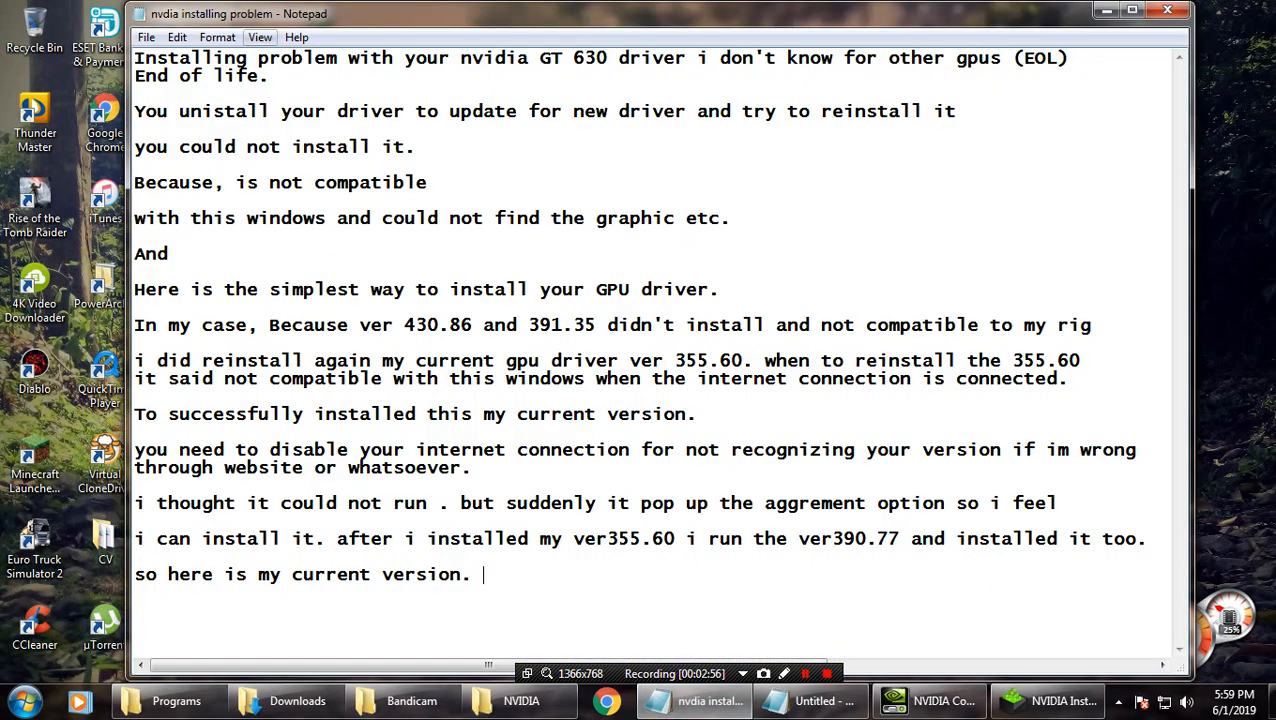
drag(281, 77, 270, 77)
drag(134, 58, 282, 77)
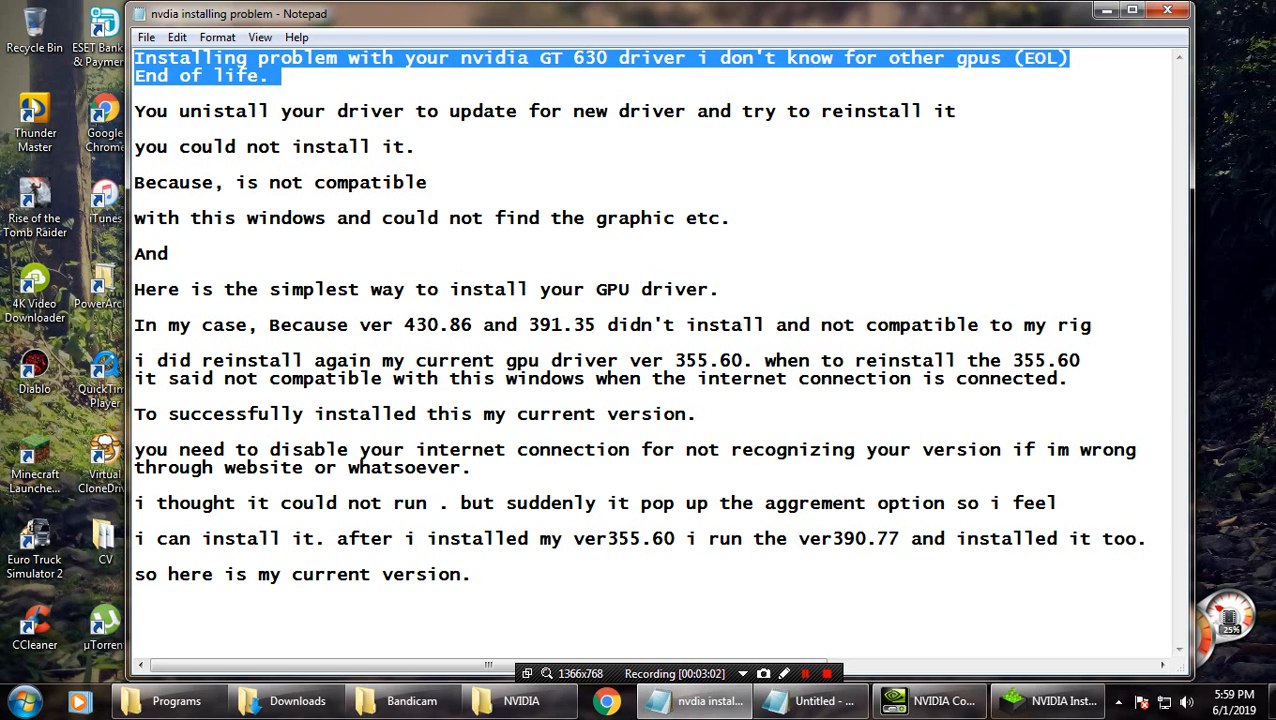
click(136, 94)
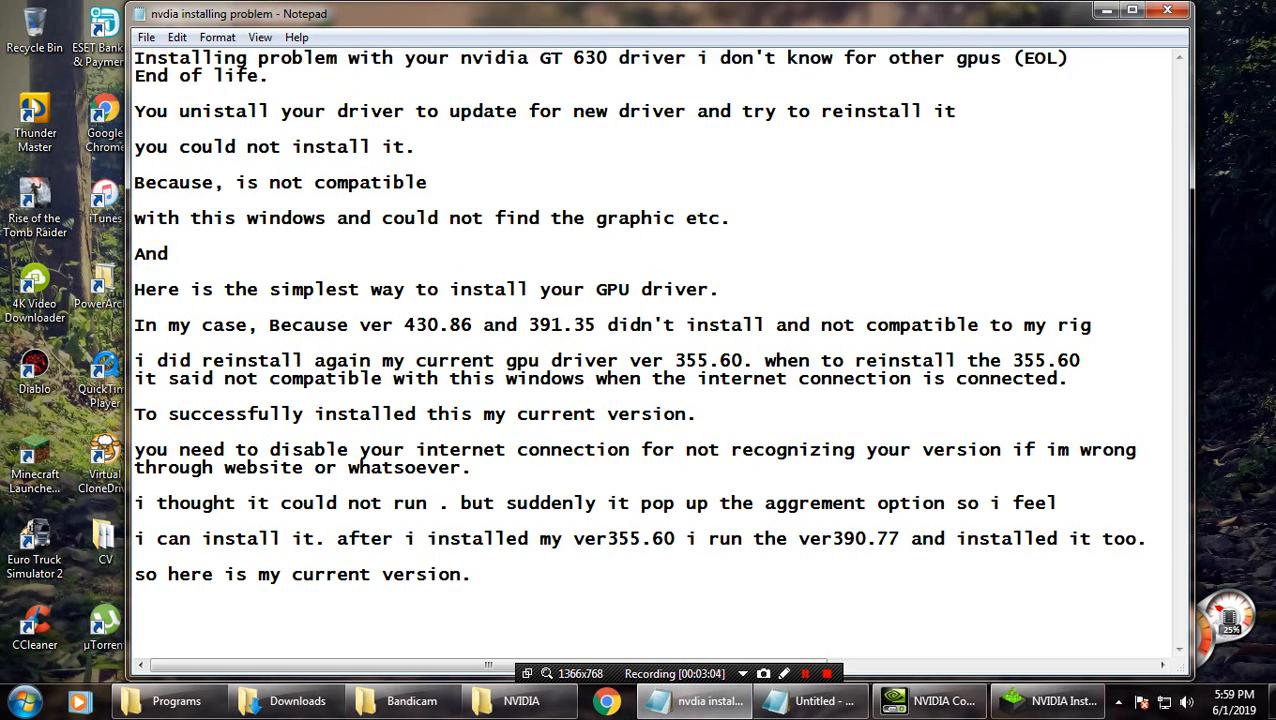
drag(1001, 58, 1068, 76)
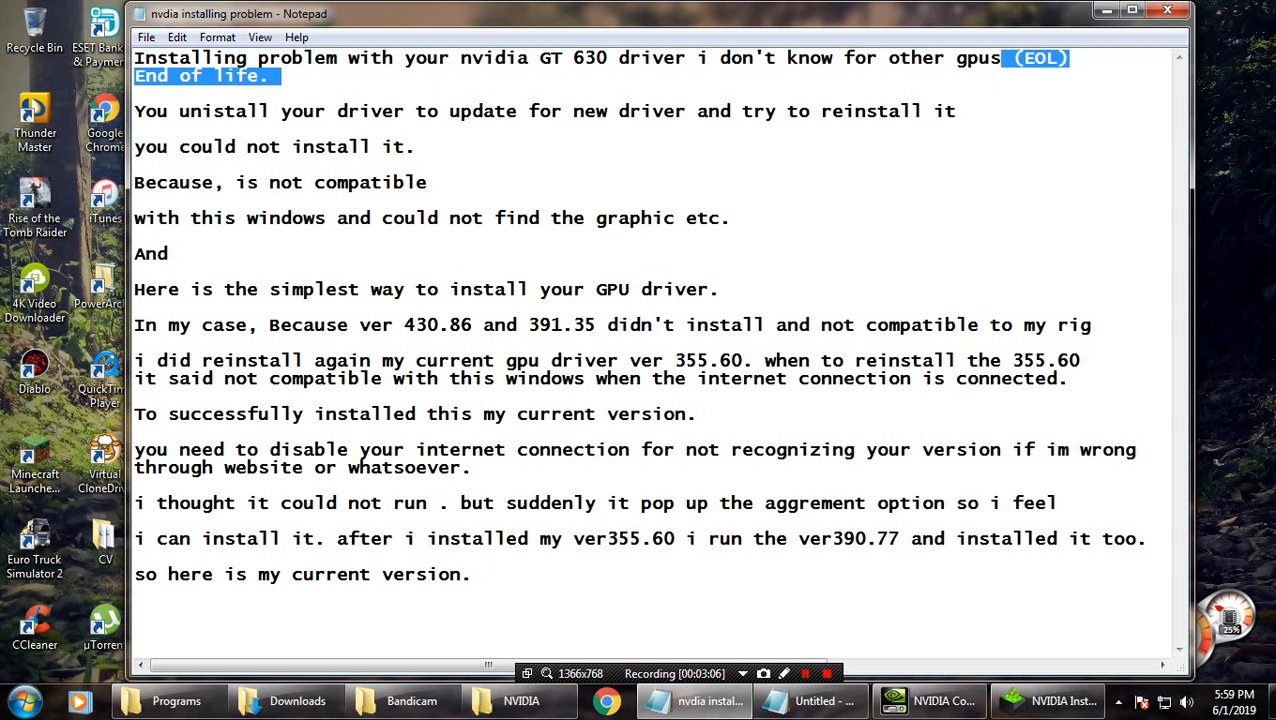
drag(135, 111, 136, 129)
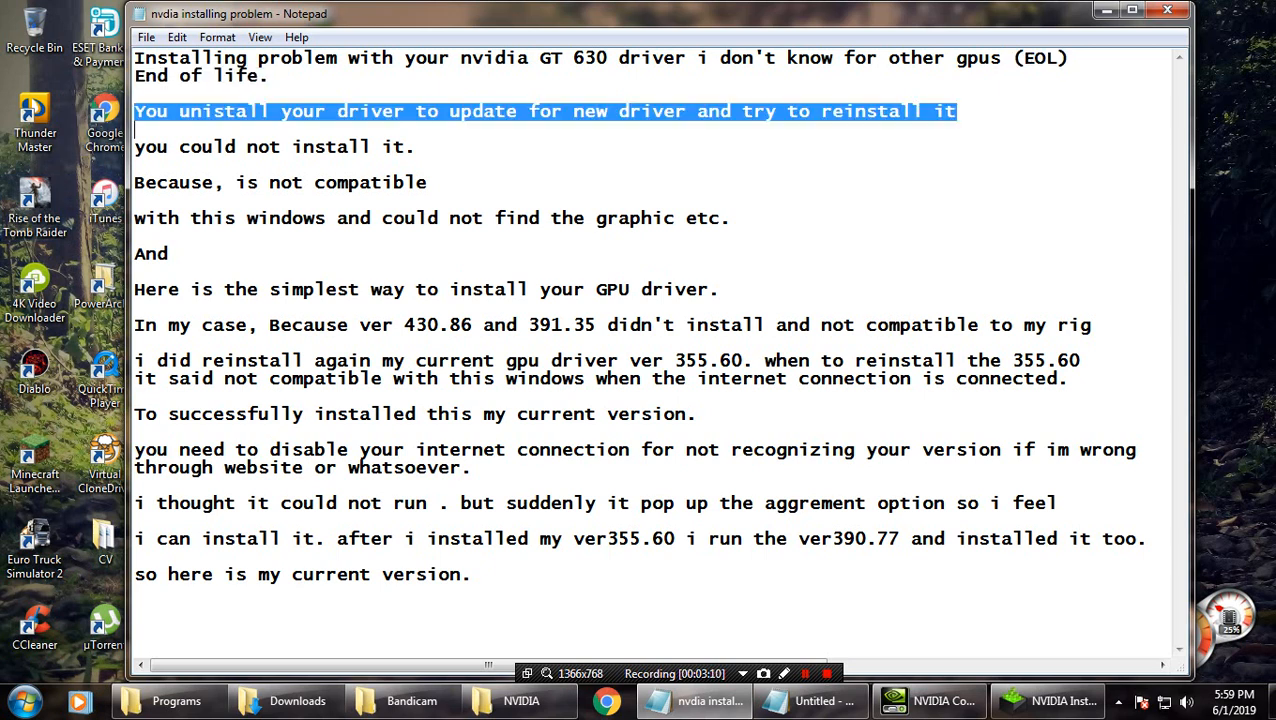
click(135, 165)
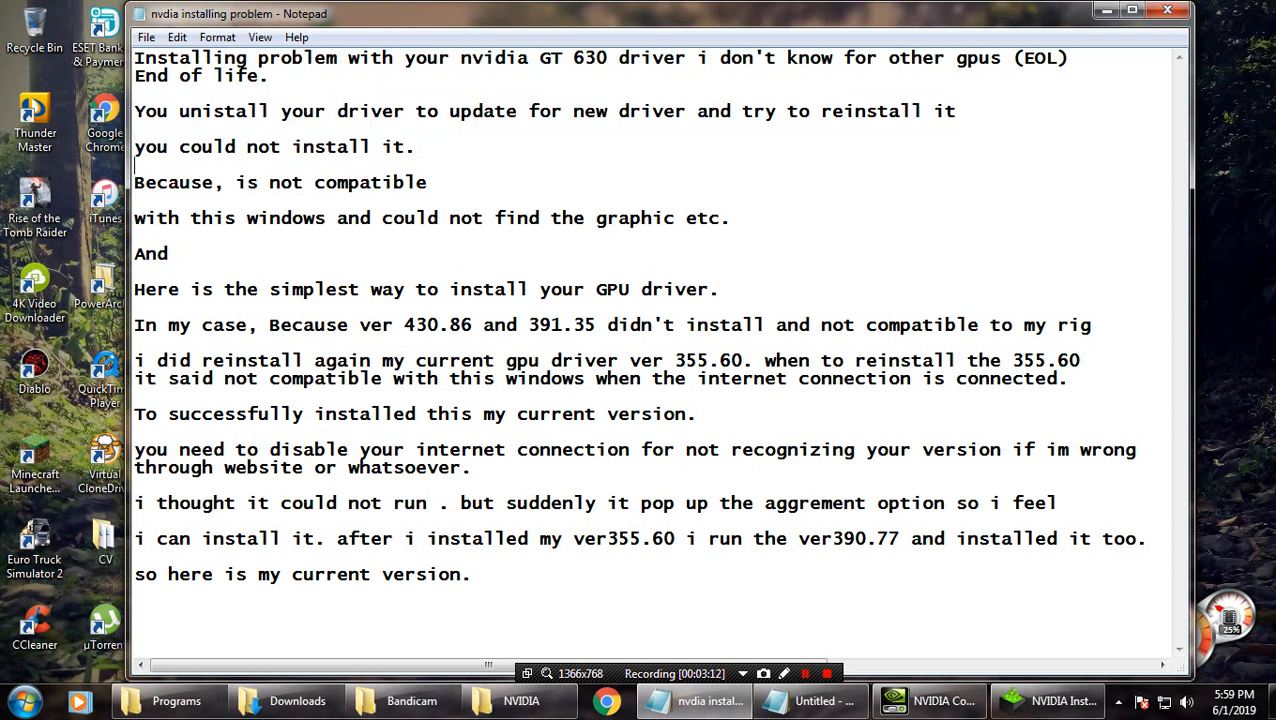
drag(135, 147, 416, 147)
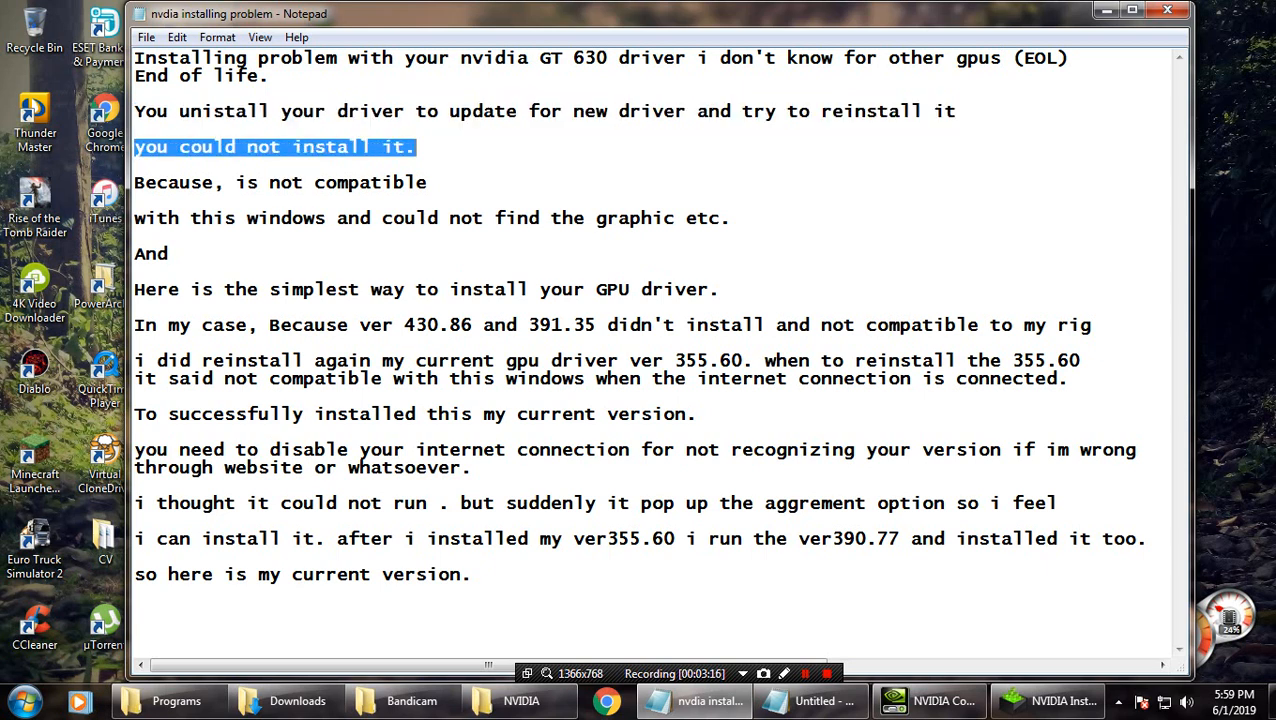
click(428, 183)
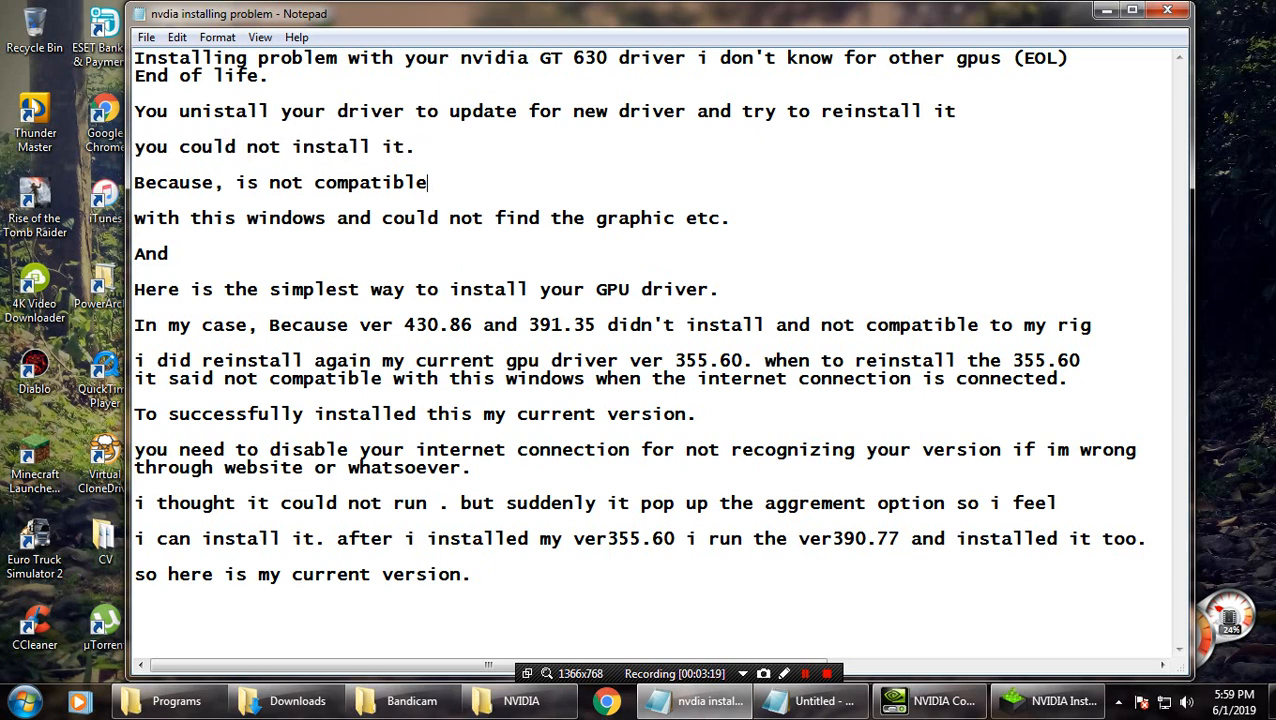
drag(182, 237, 135, 219)
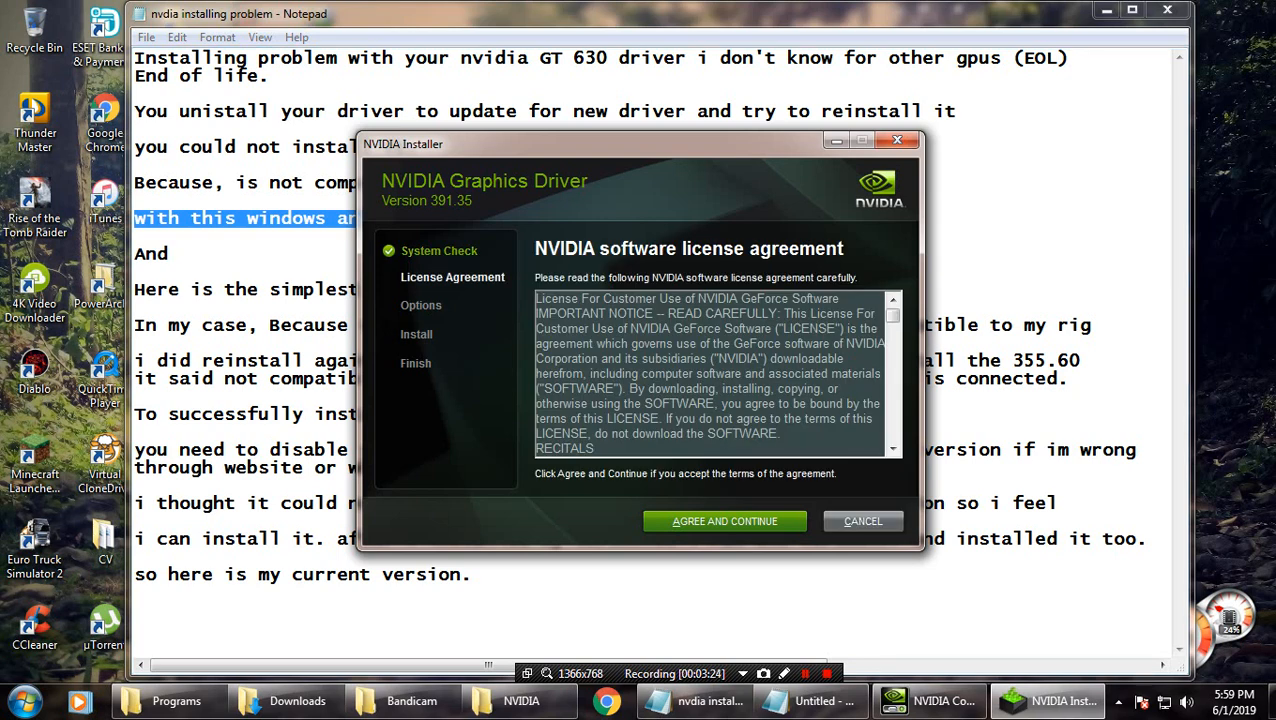
Add the line "so we can upgrade to 391 from 390" to the untitled Notepad note
click(815, 701)
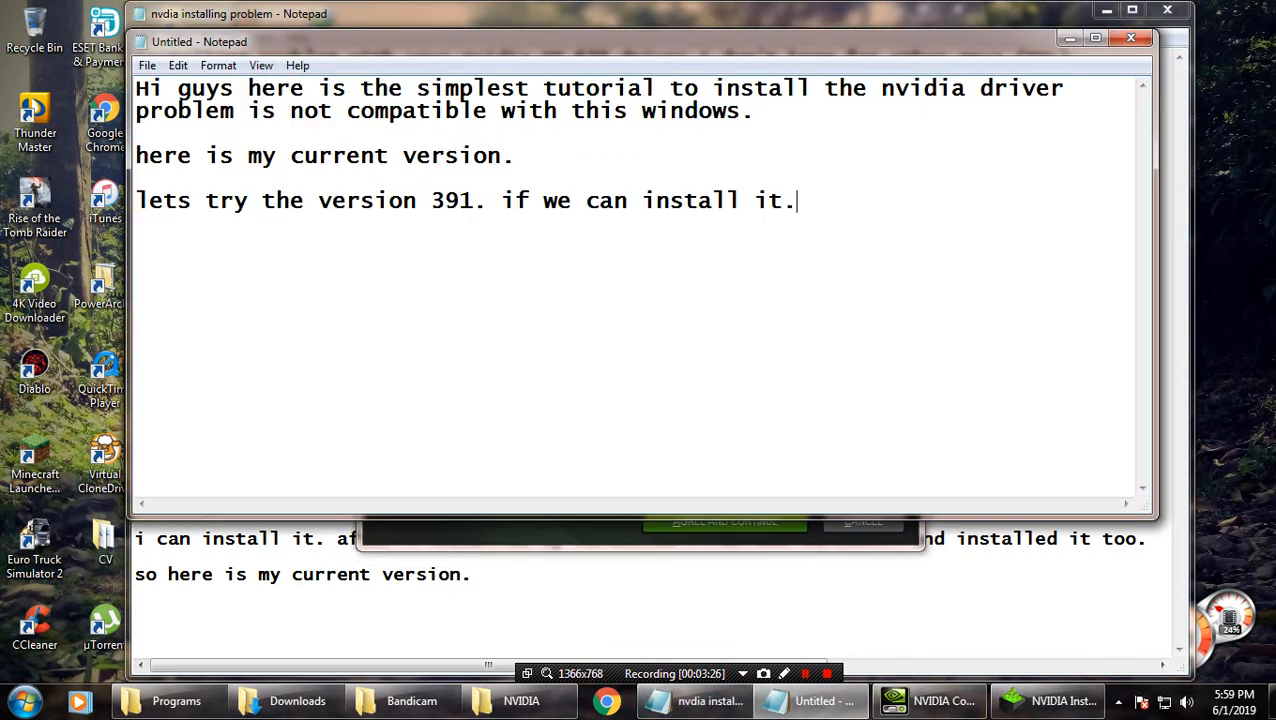
key(Return)
text(so wen)
key(BackSpace)
key(BackSpace)
key(BackSpace)
key(BackSpace)
key(BackSpace)
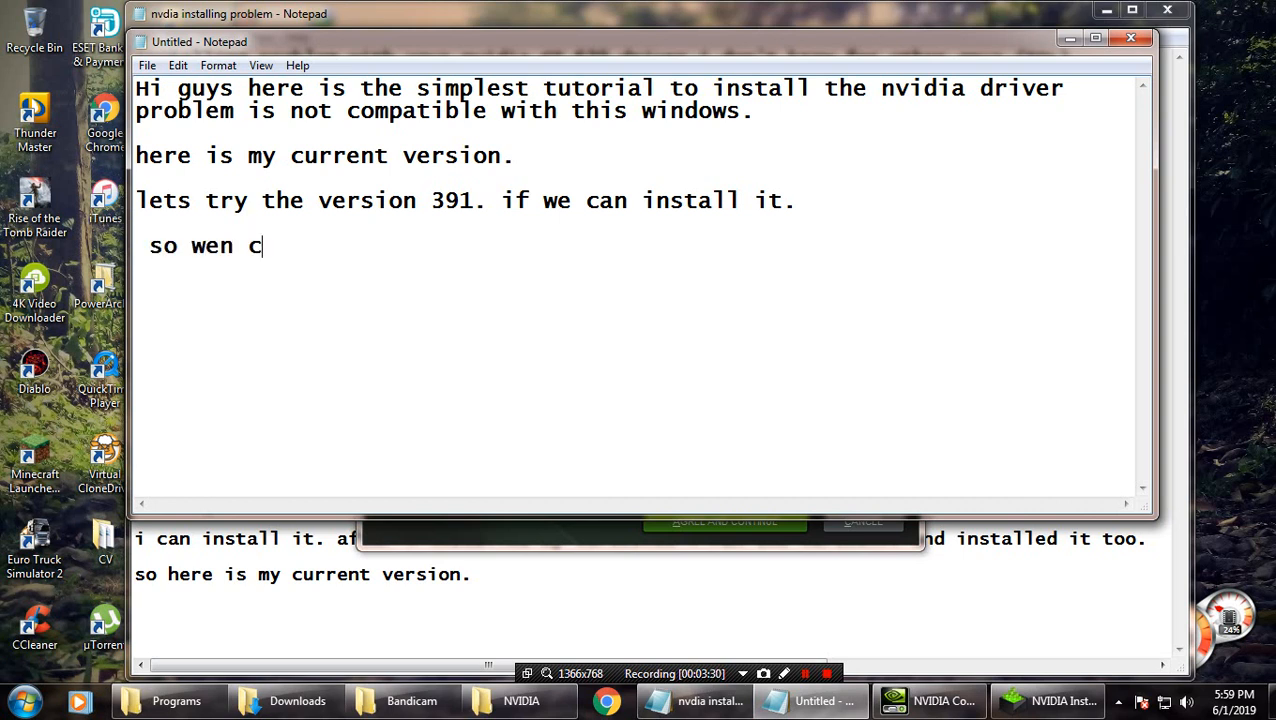
text(can upgf)
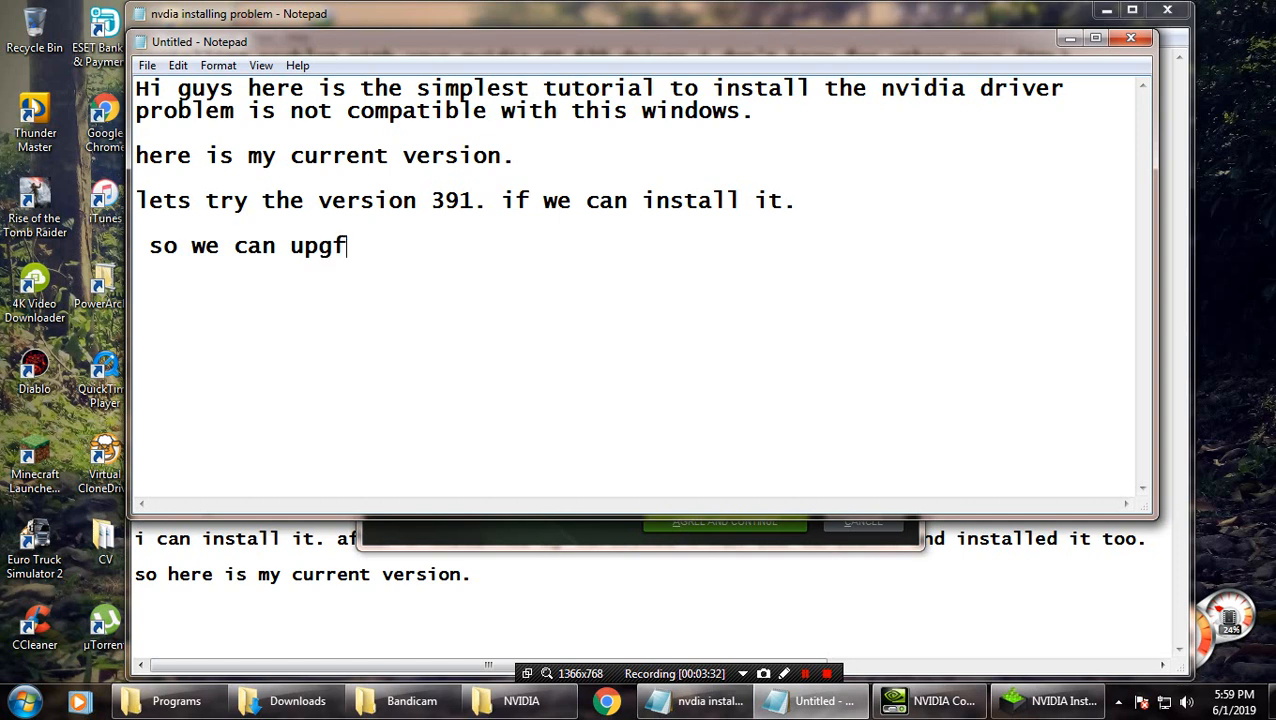
key(BackSpace)
text(rade )
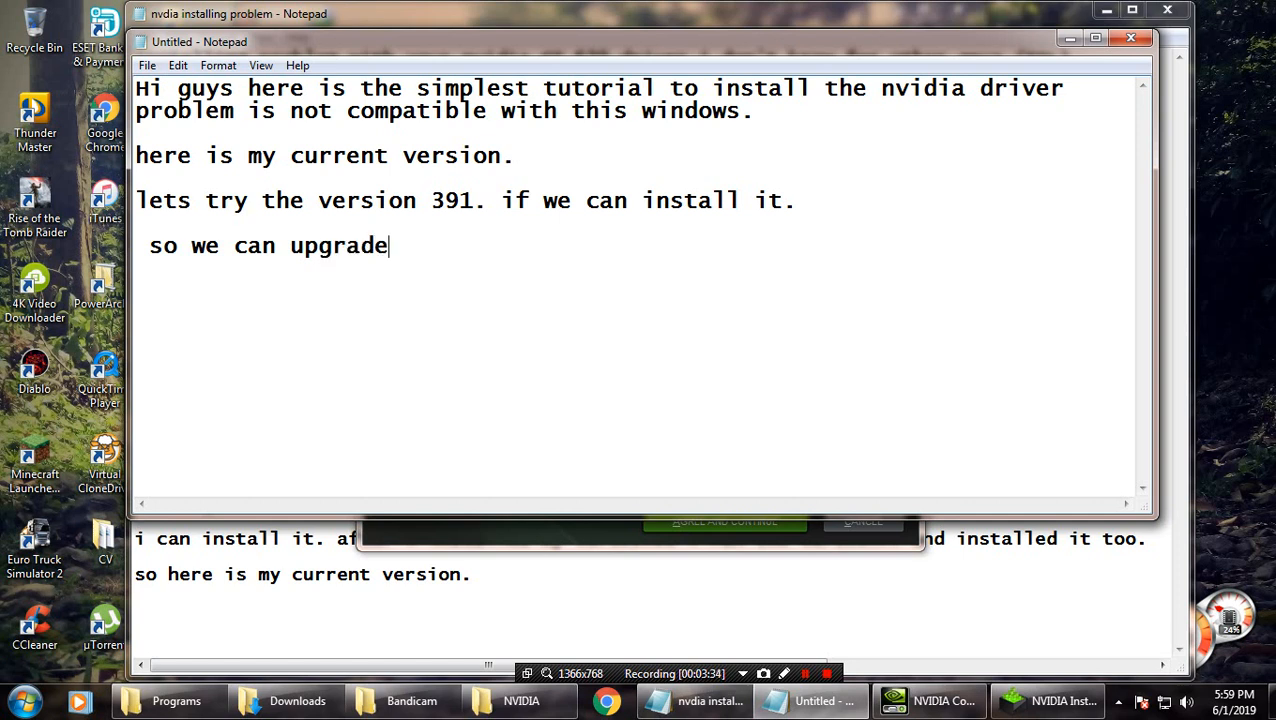
text(to 0)
key(BackSpace)
text(398)
key(BackSpace)
text(1 )
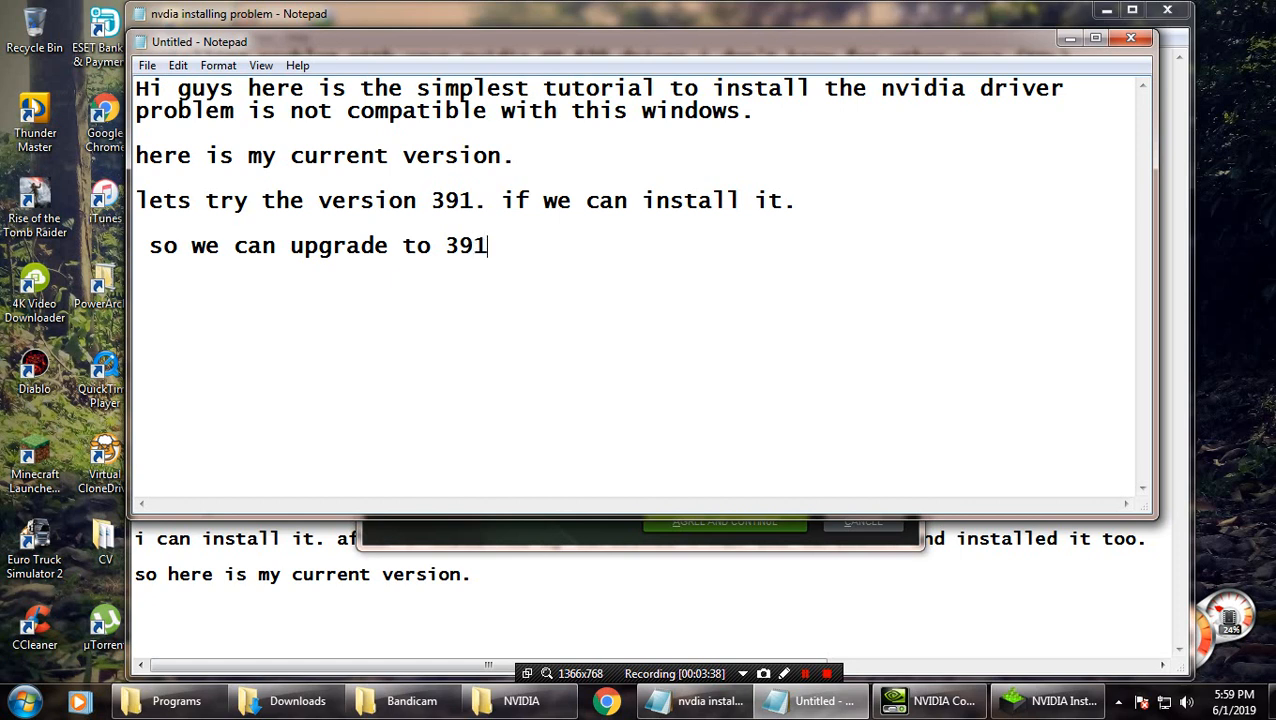
text(from 3)
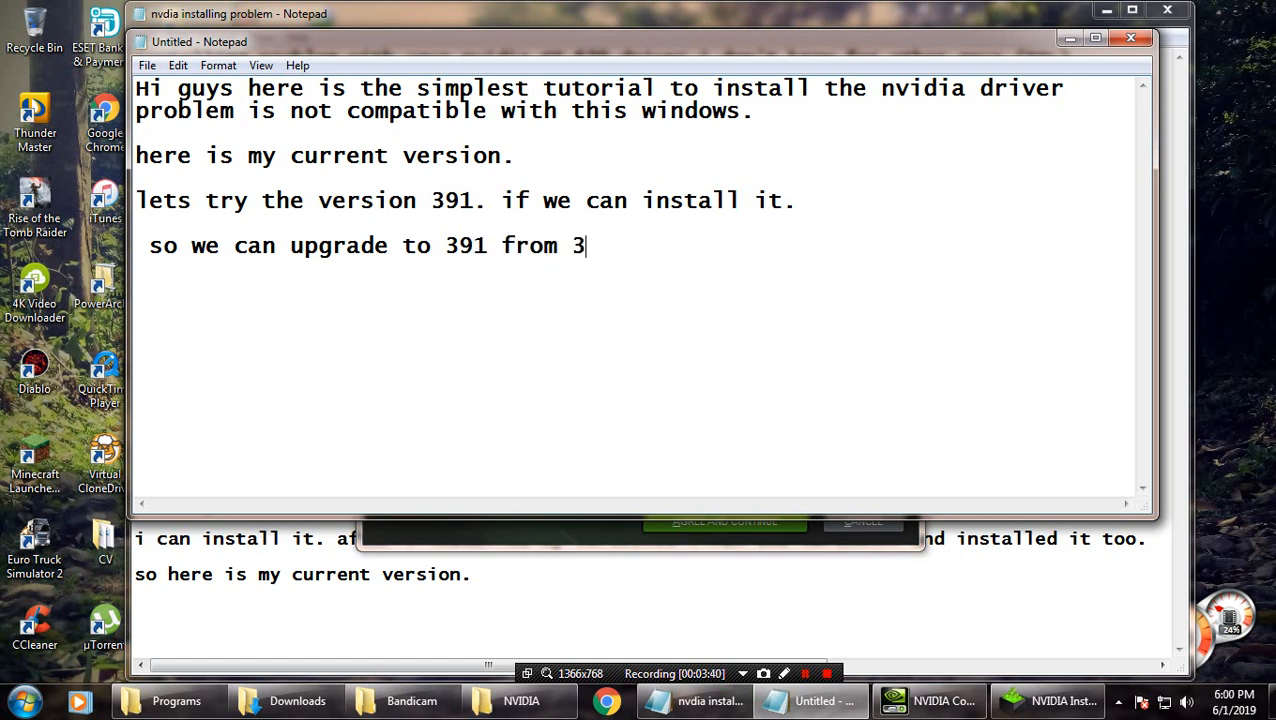
text(90)
Accept the NVIDIA software license agreement and start the installation with the Express (Recommended) option
click(1046, 702)
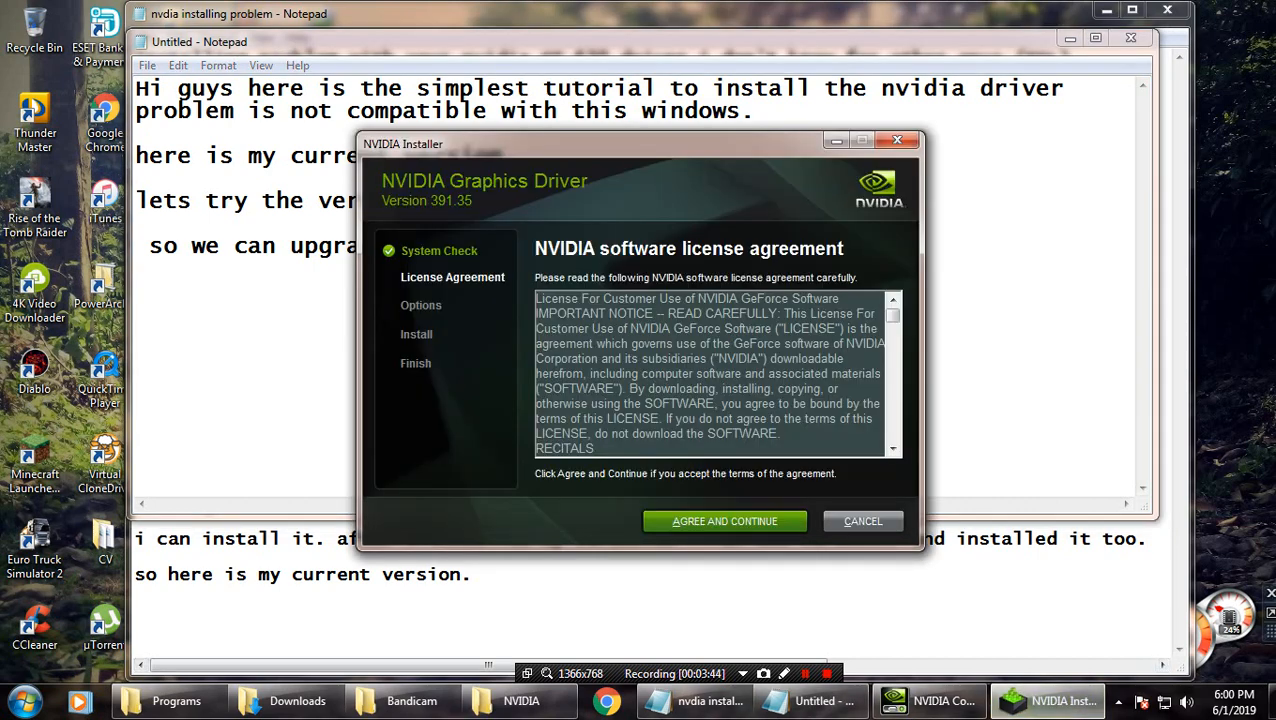
click(724, 521)
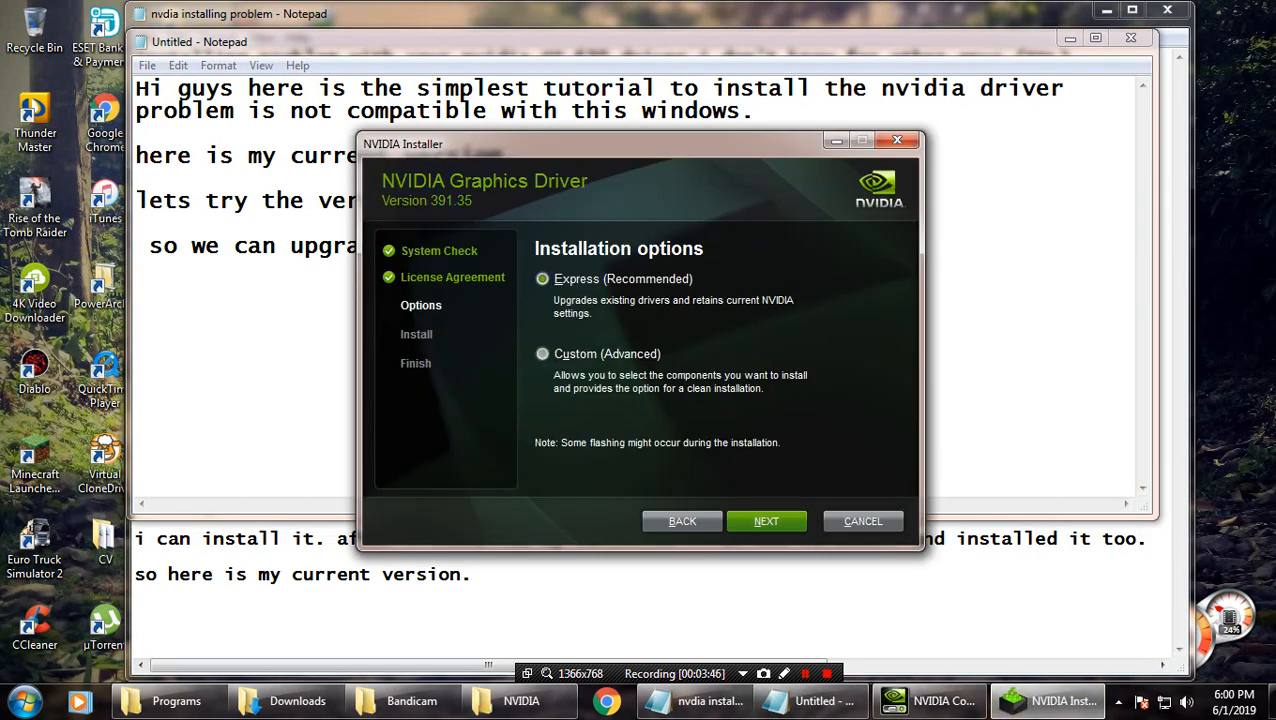
click(766, 521)
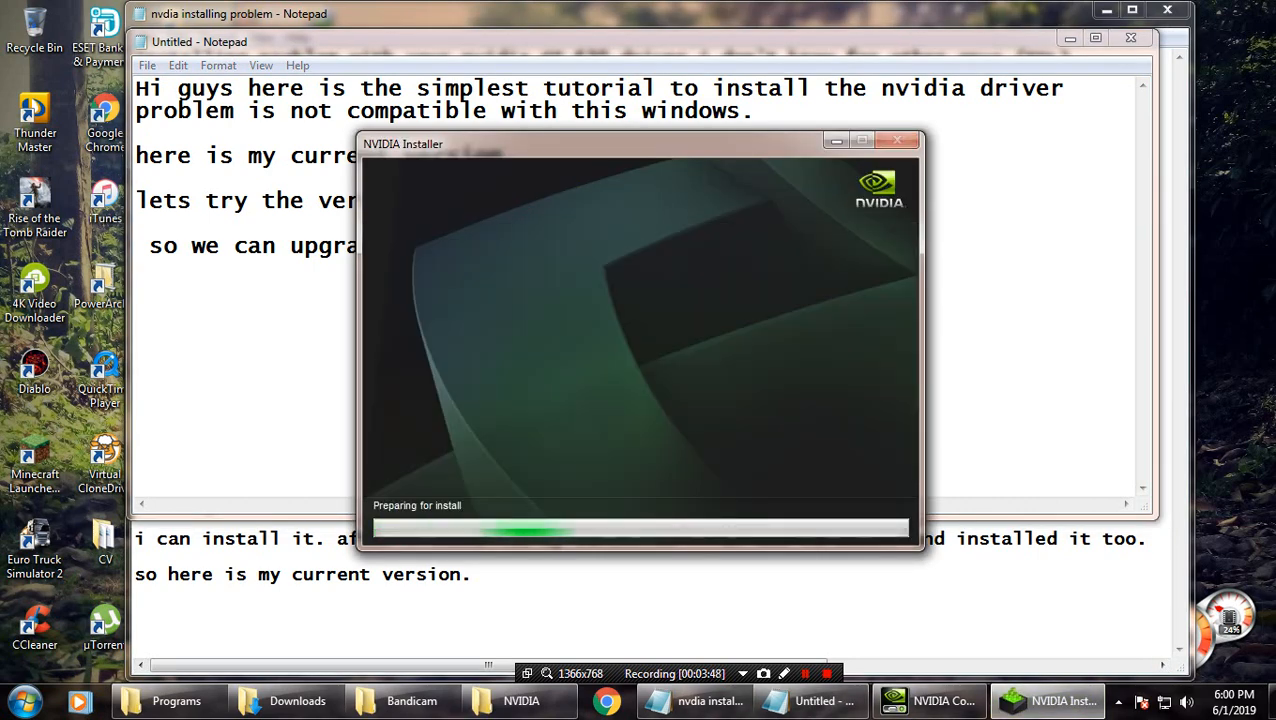
Add the line "hope it can upgrade" to the untitled Notepad note and bring the NVIDIA Installer back to the front
click(279, 245)
click(616, 246)
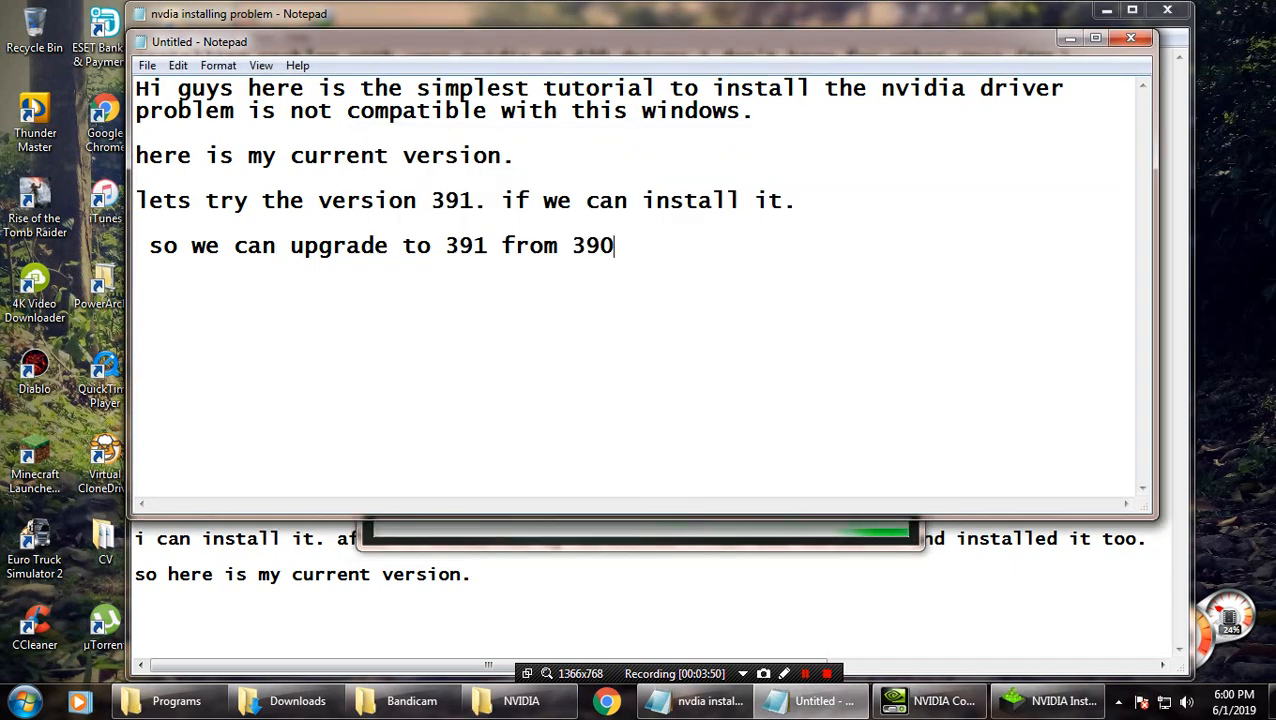
key(Return)
key(Return)
text(hio)
key(BackSpace)
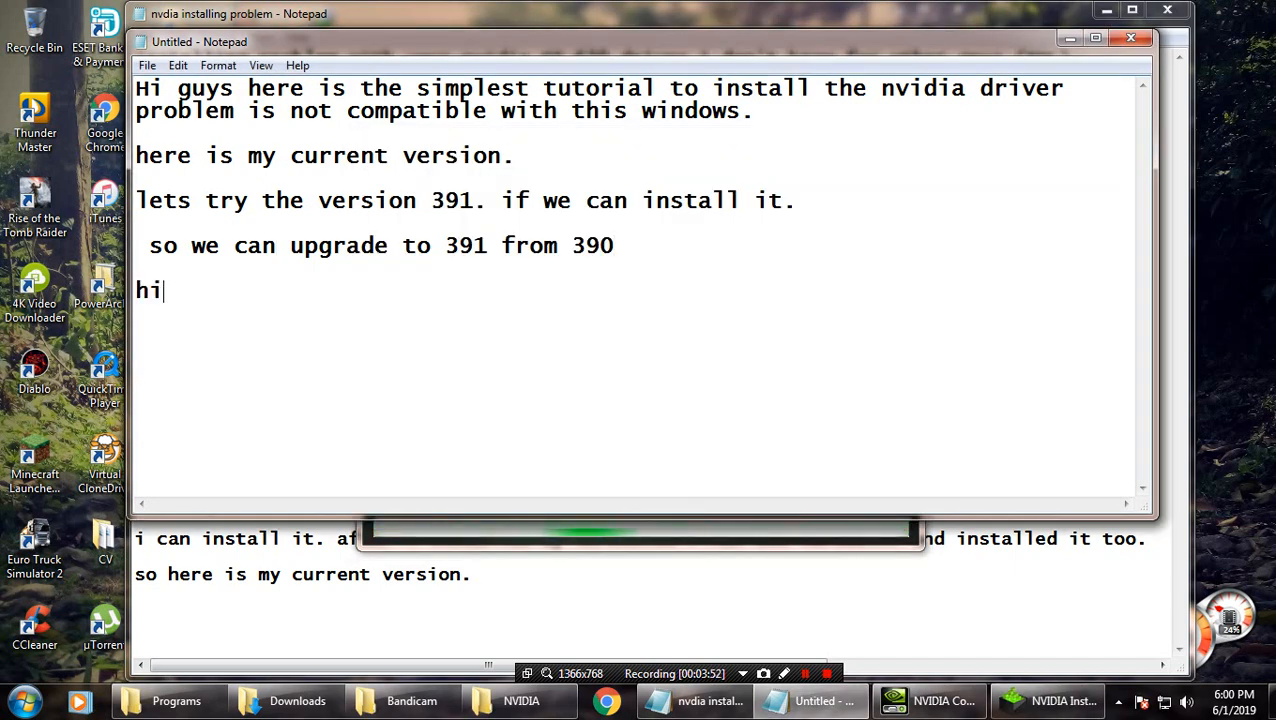
key(BackSpace)
text(ope it )
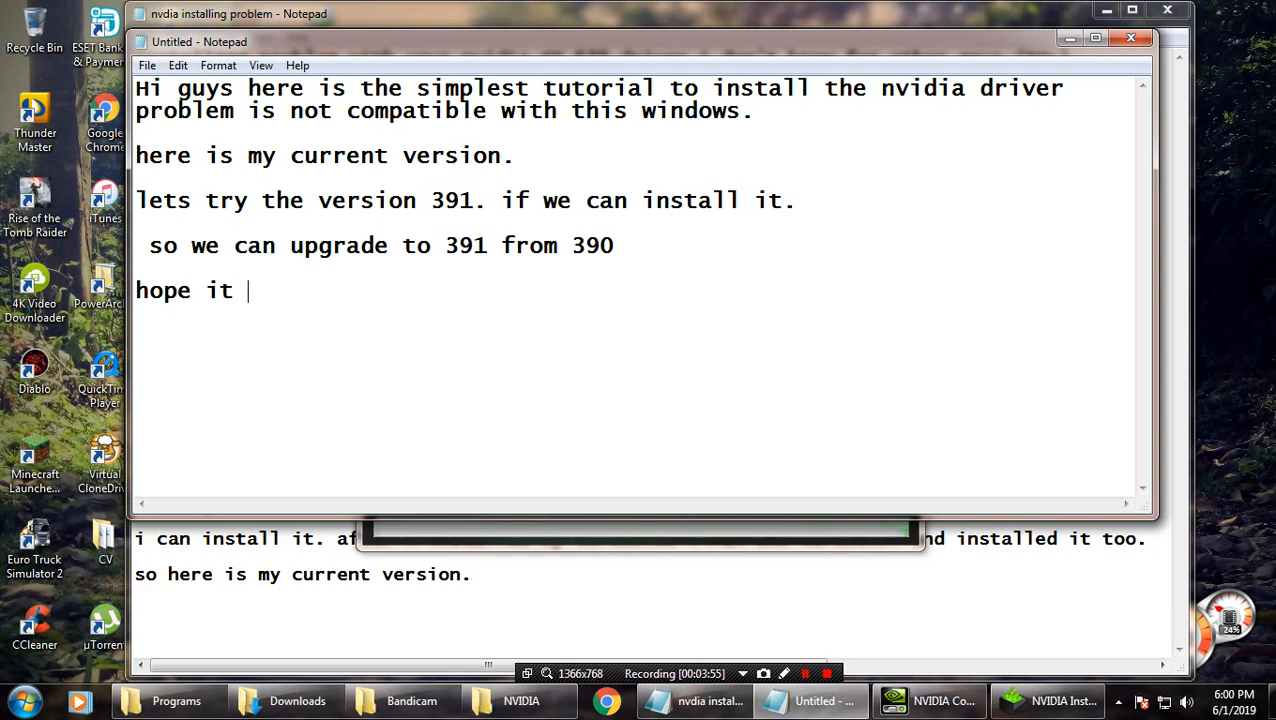
text(can)
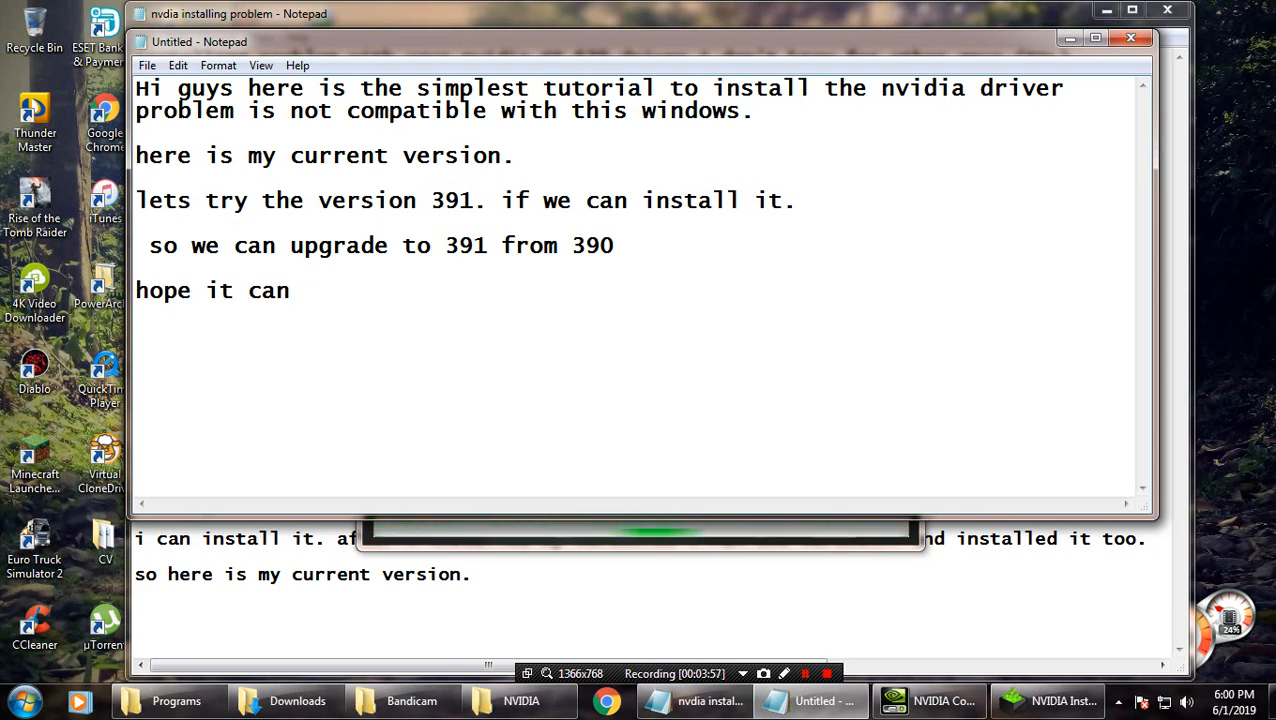
text( upd)
key(BackSpace)
text(r)
key(BackSpace)
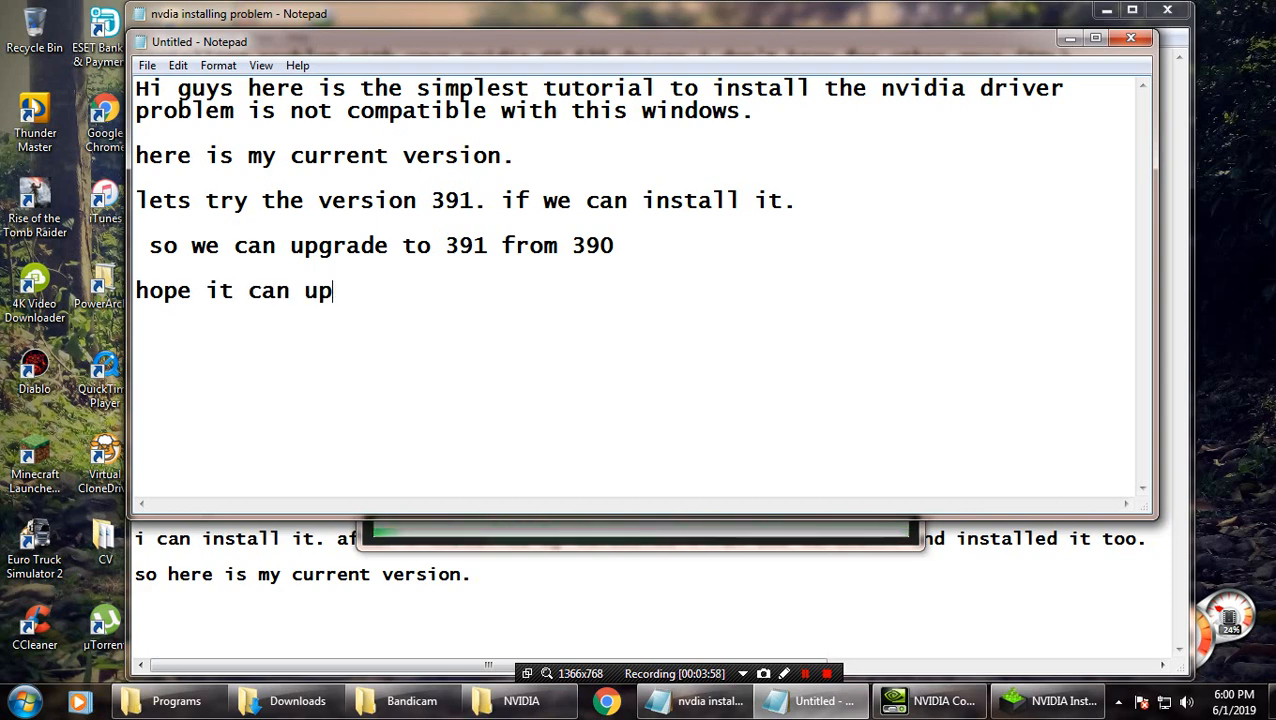
text(grade)
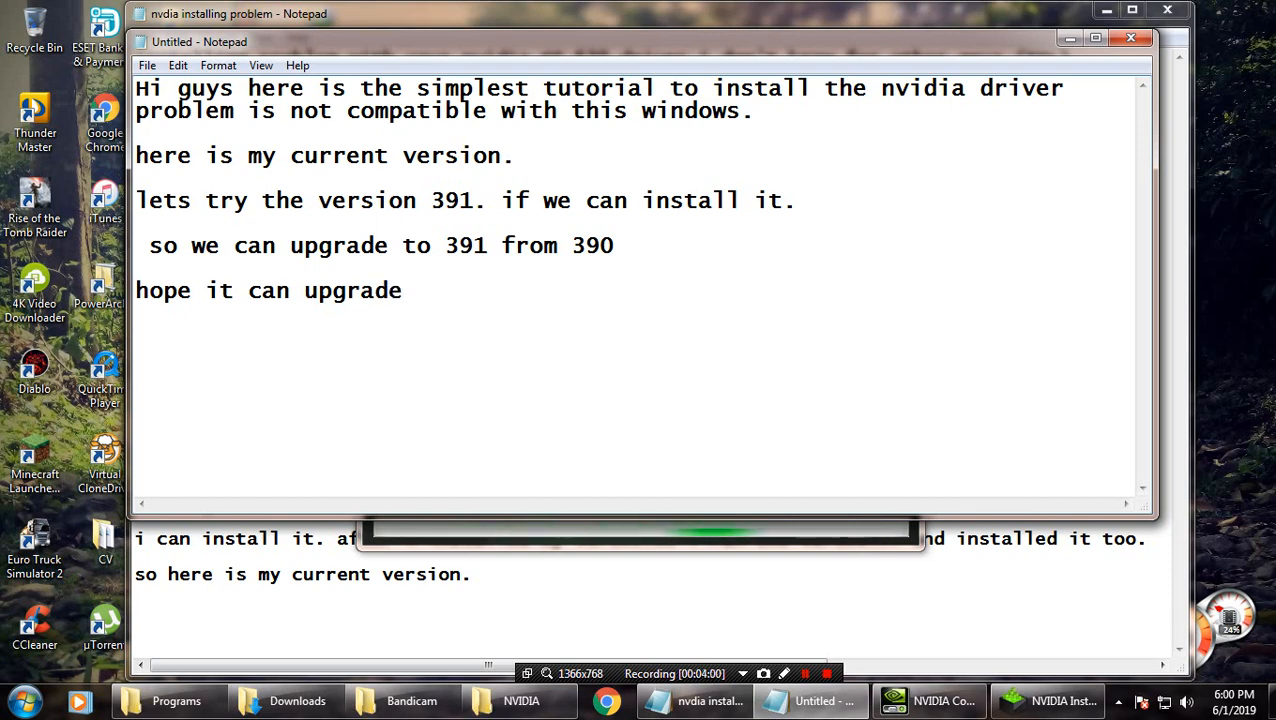
click(1050, 701)
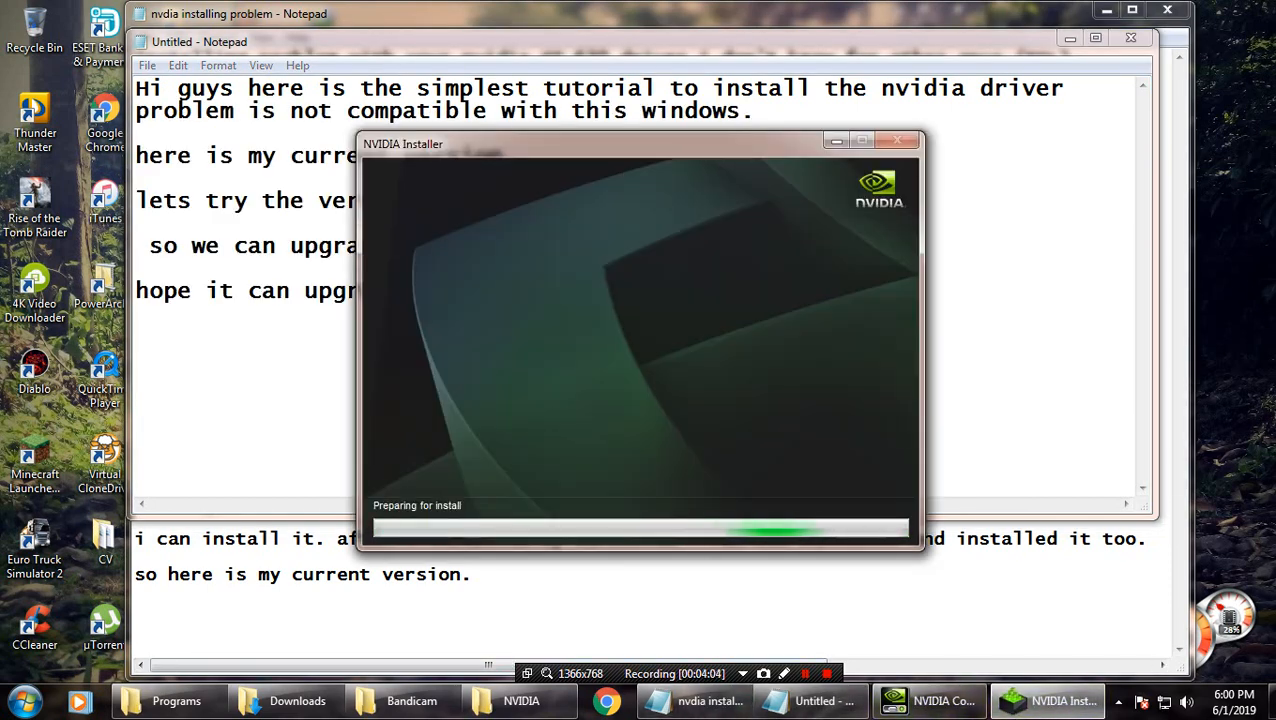
Bring up the nvdia installing problem notes and highlight the line "Here is the simplest way to install your GPU driver."
key(alt+Tab)
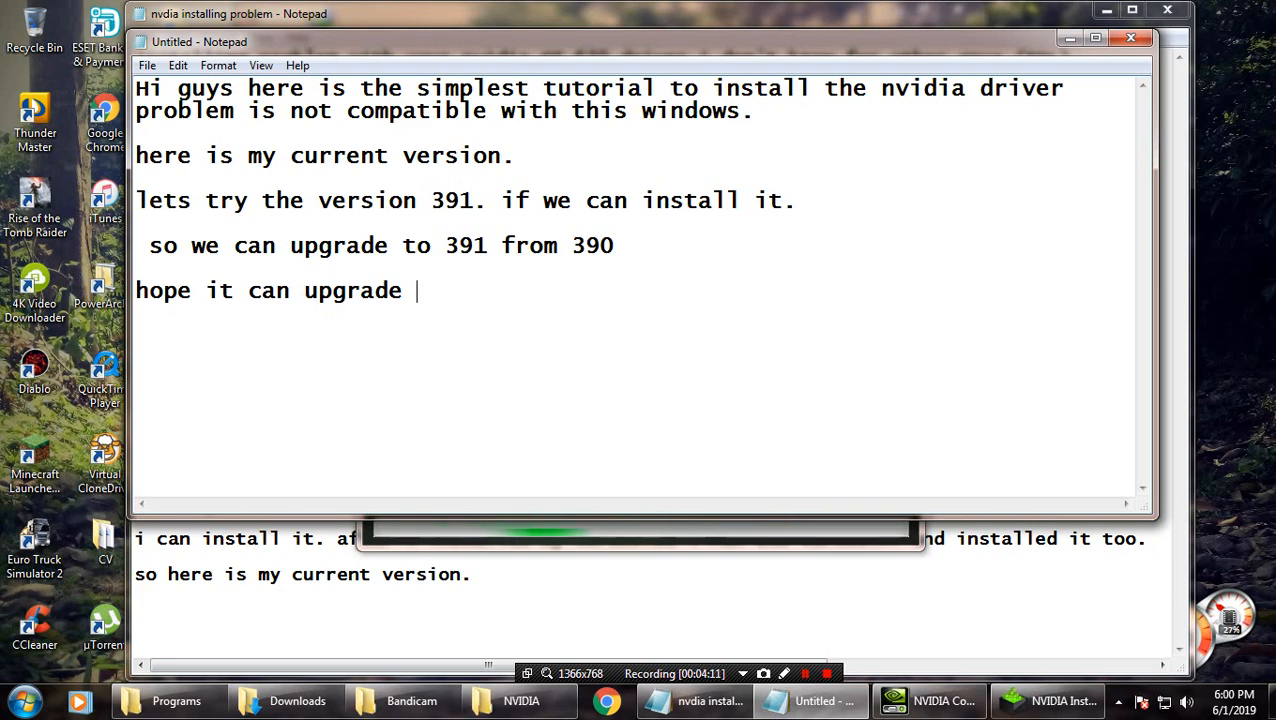
key(alt+Tab)
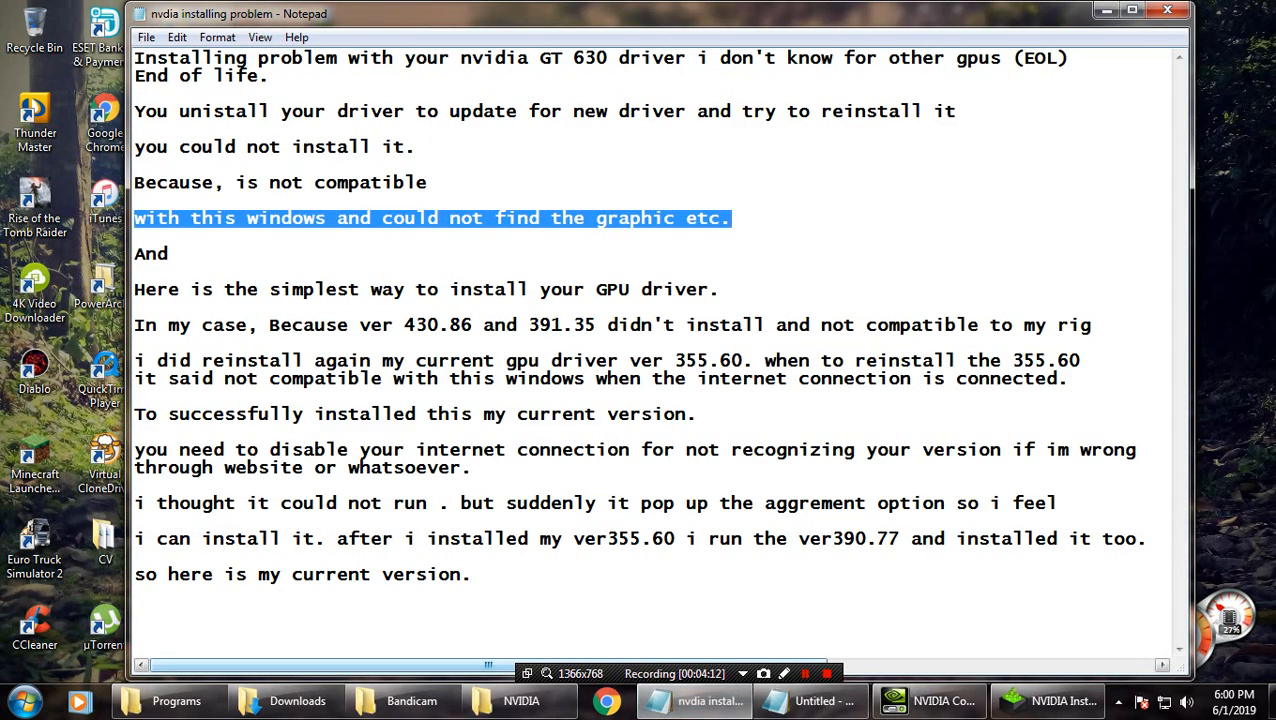
click(146, 289)
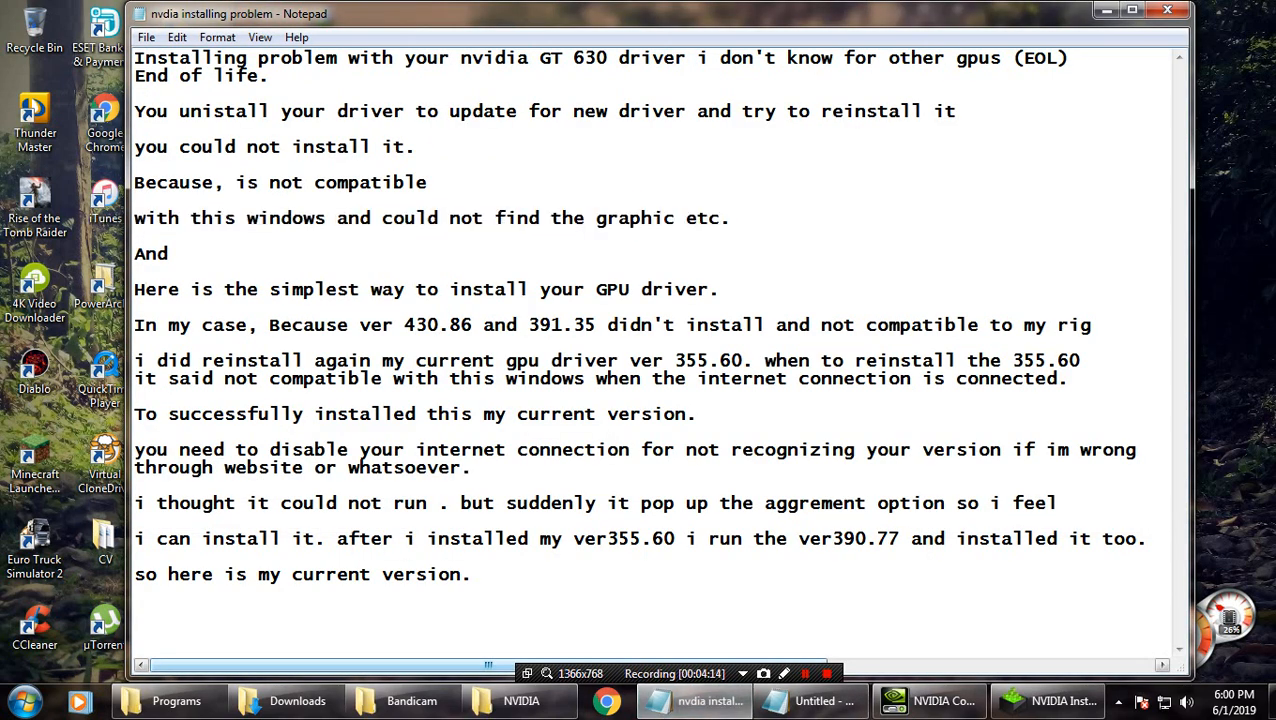
drag(136, 288, 480, 273)
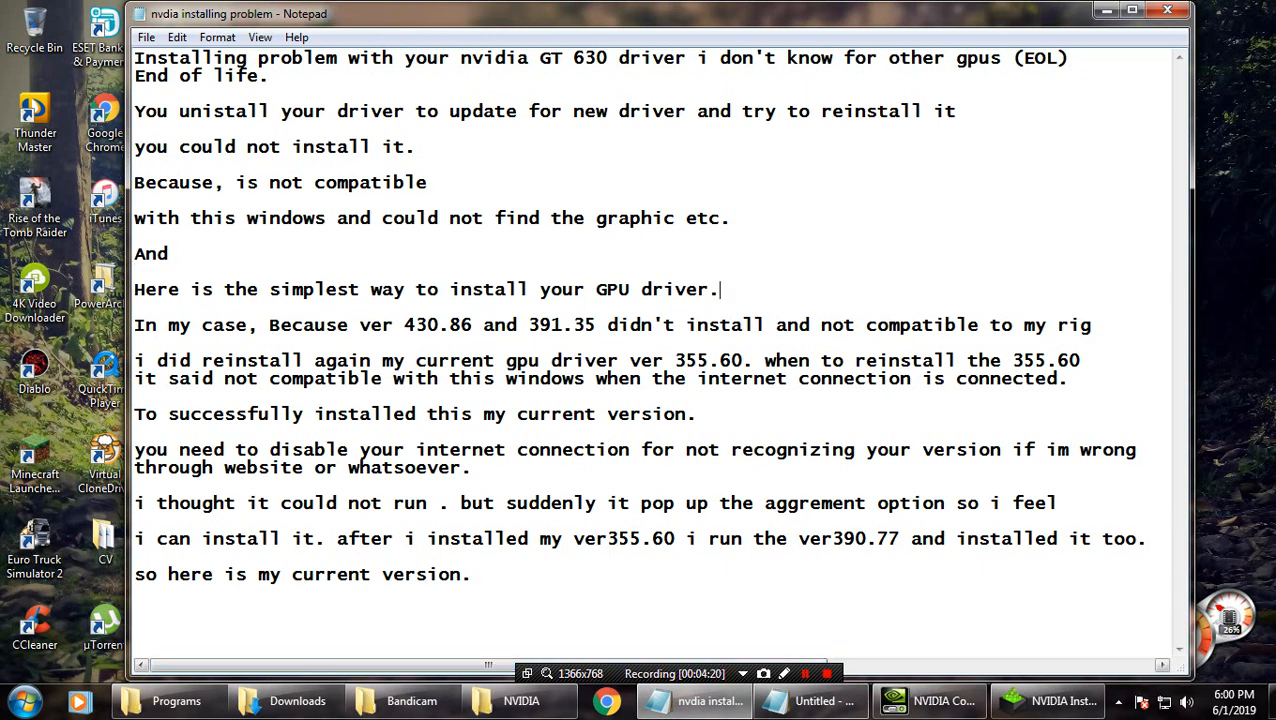
Start a new paragraph in the untitled Notepad note reading "when happen to you if not compatible"
click(811, 701)
key(Return)
key(Return)
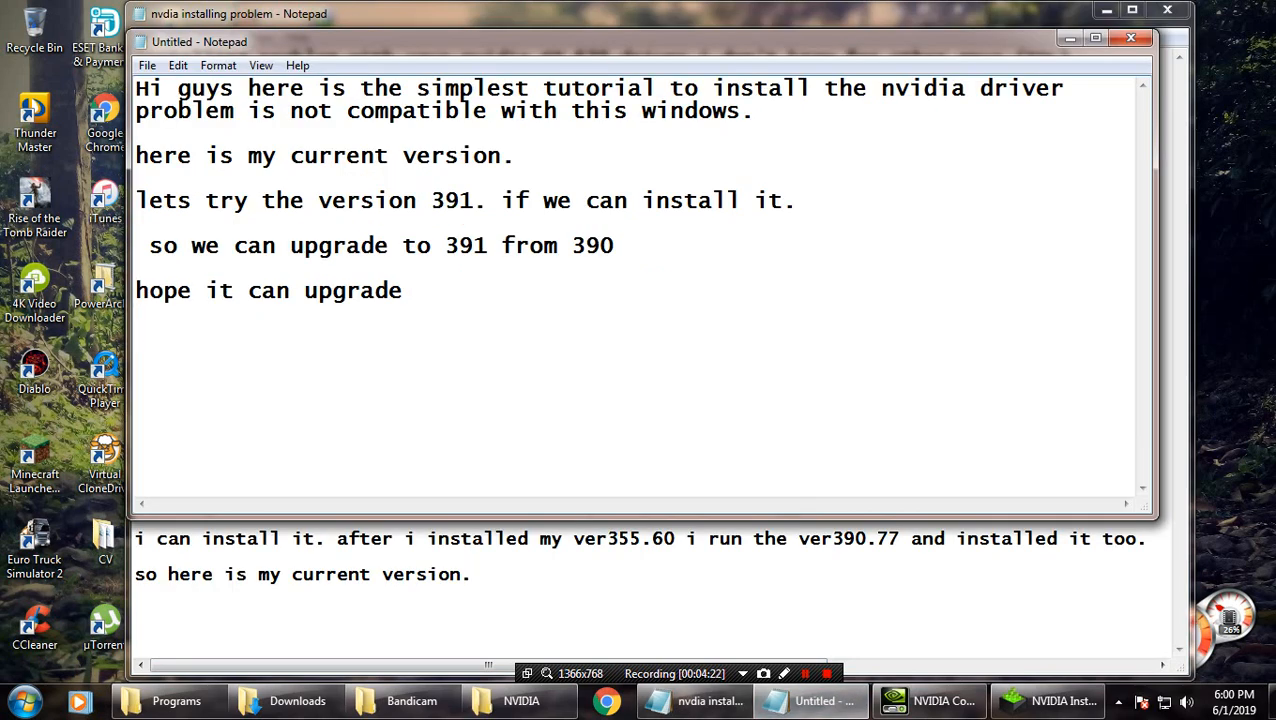
text(when )
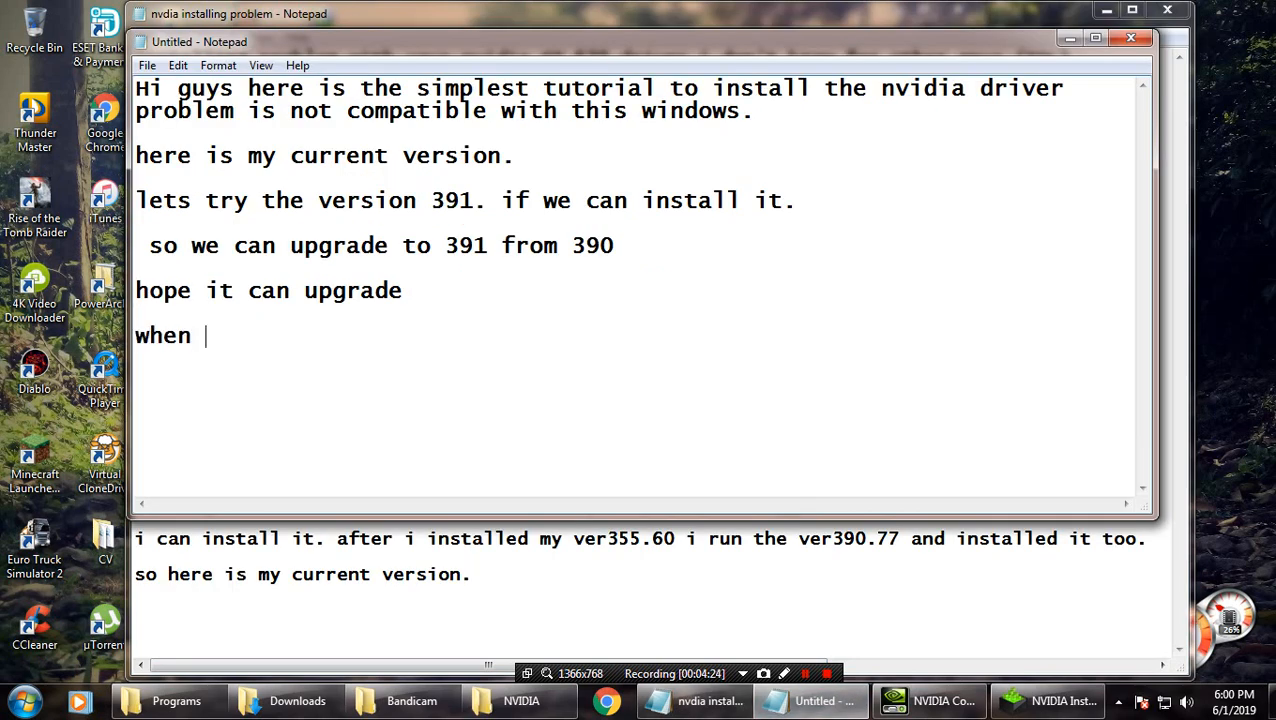
text(happen to you)
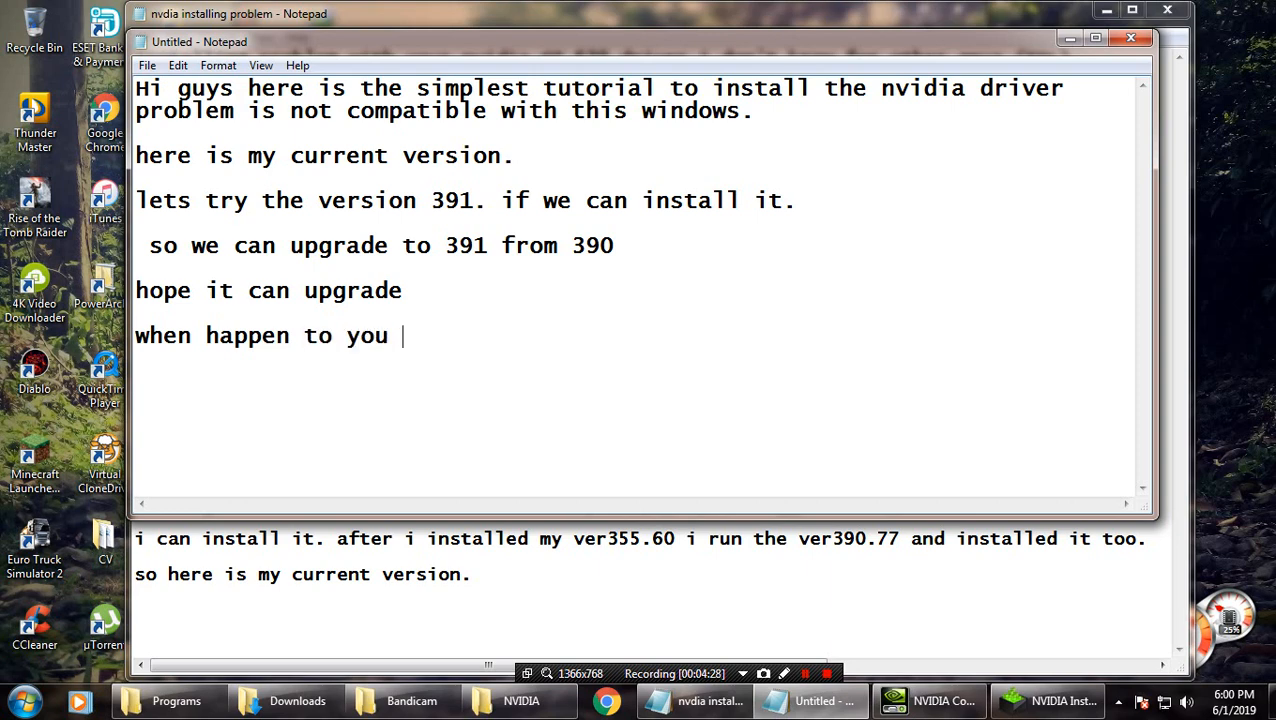
text( if not commp)
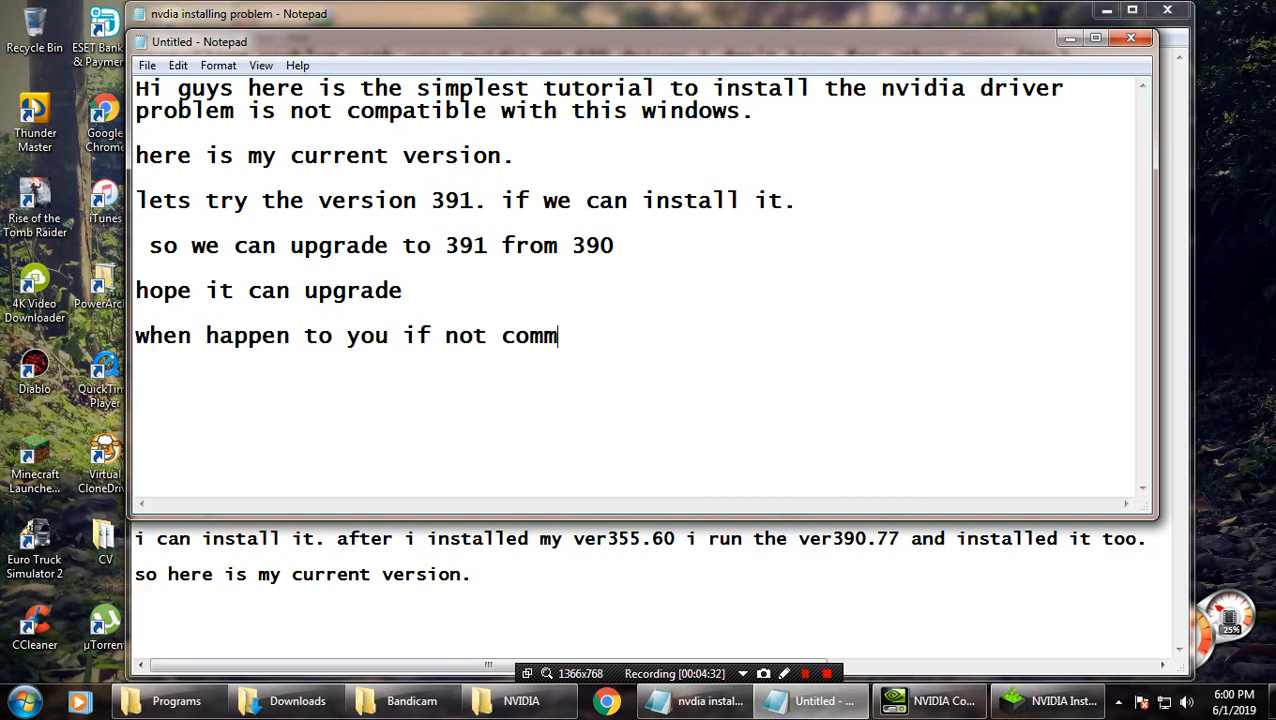
key(BackSpace)
key(BackSpace)
text(patible)
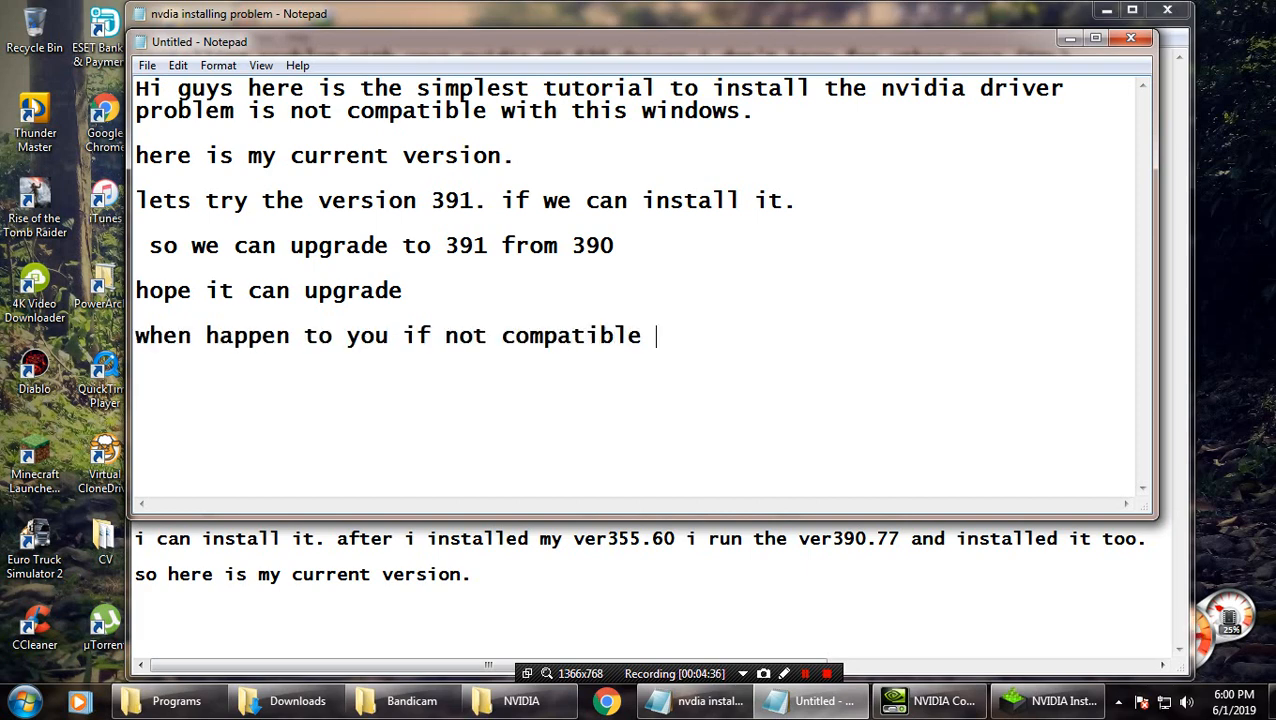
Continue the "not compatible" line of the untitled note with "your driver try to reinstall again"
text( your )
text(driver tr)
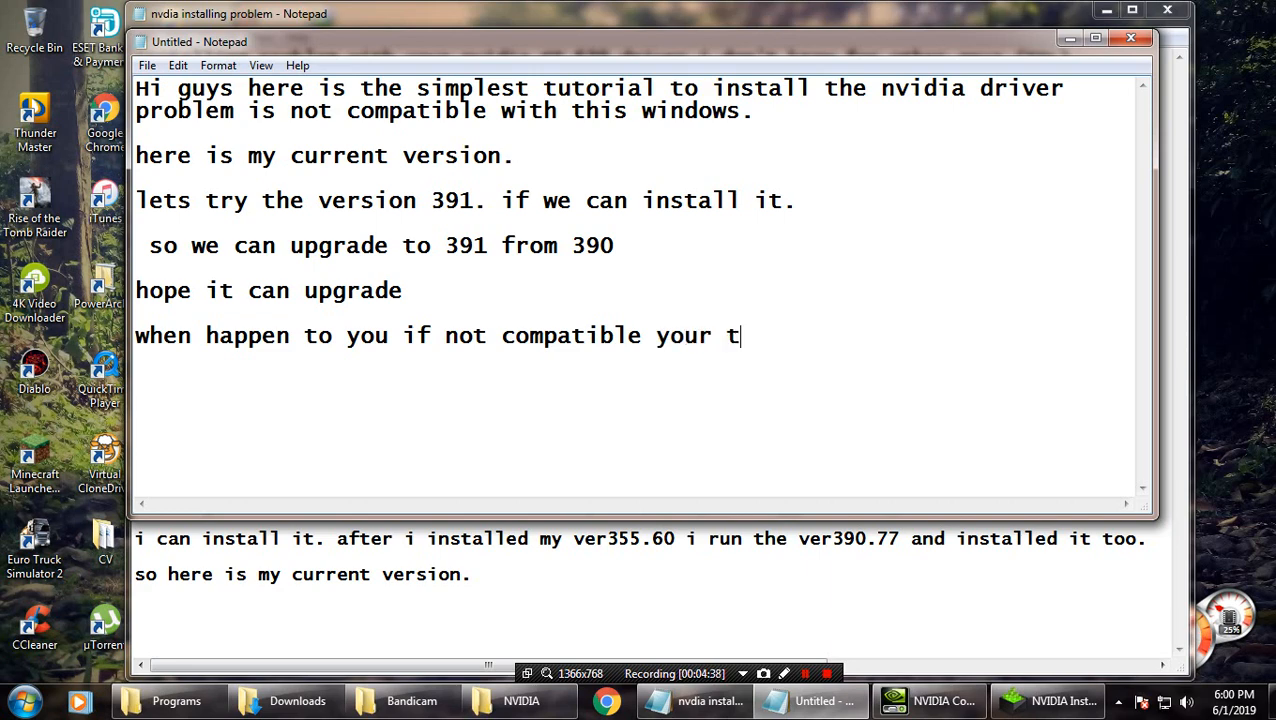
text(y )
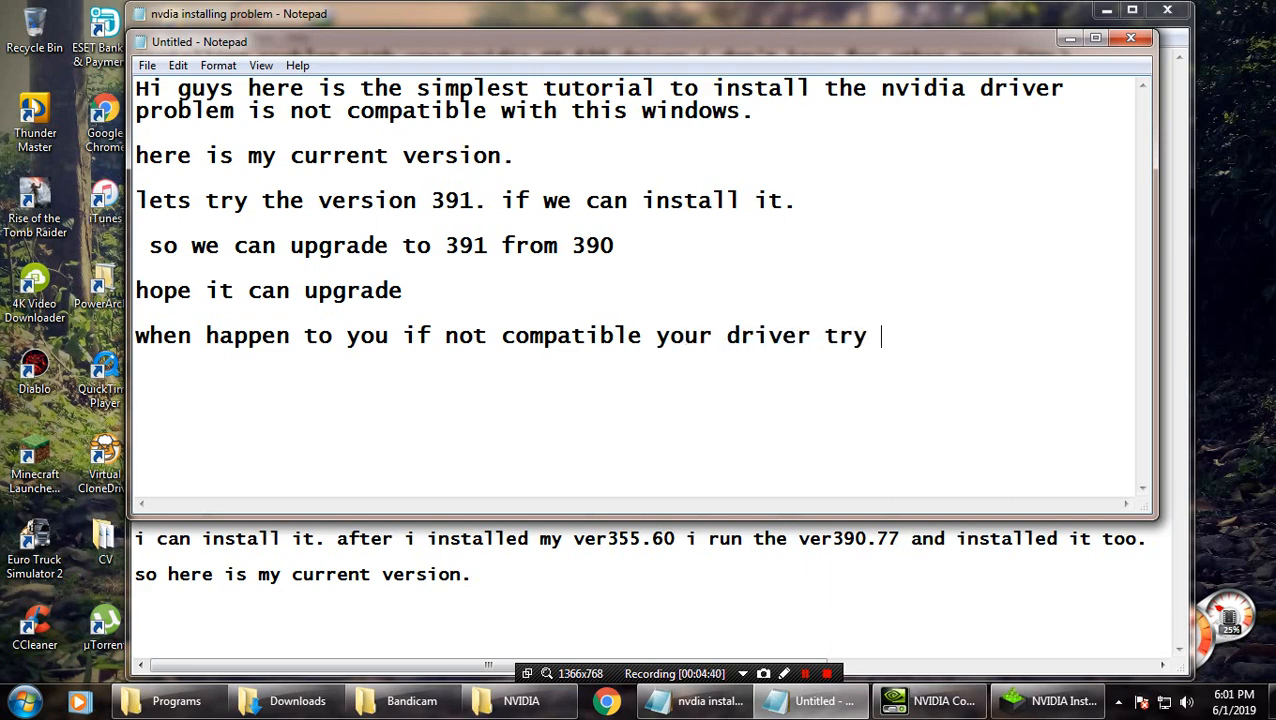
text(to dis)
key(BackSpace)
key(BackSpace)
key(BackSpace)
text(rei)
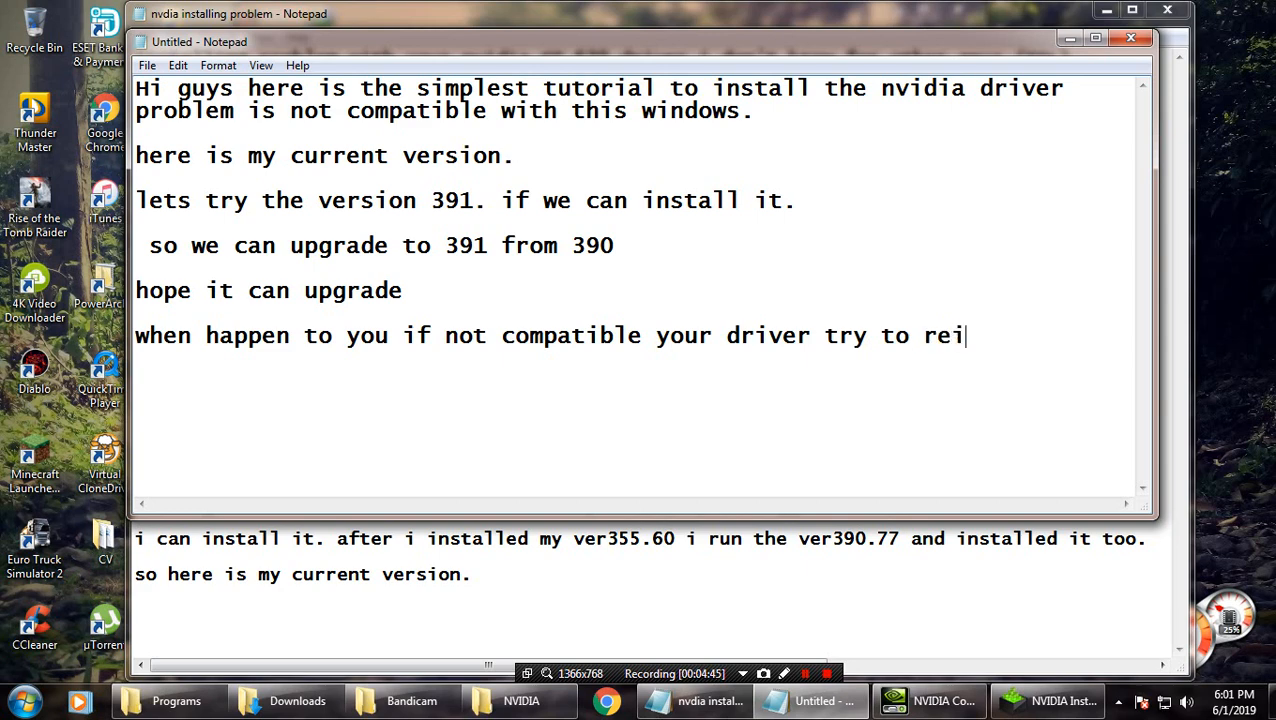
text(nstall again)
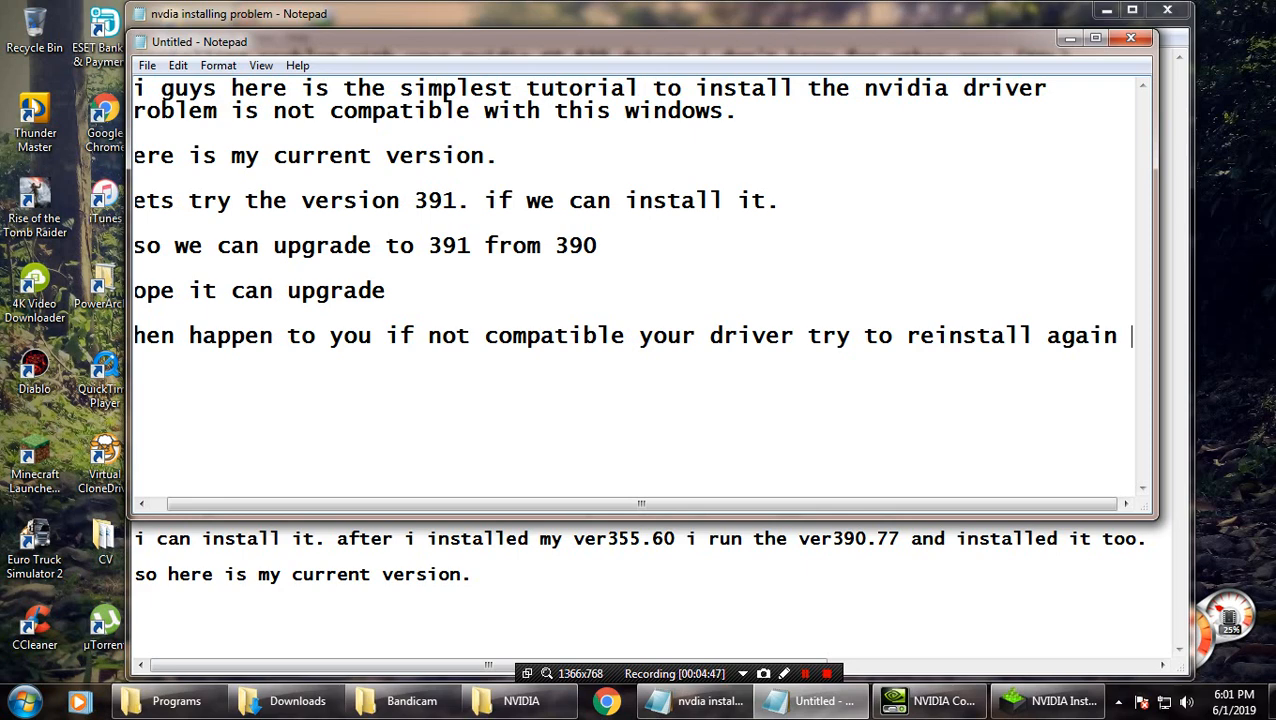
Add the line "but you need to disable your internet connection ." to the untitled note
key(Return)
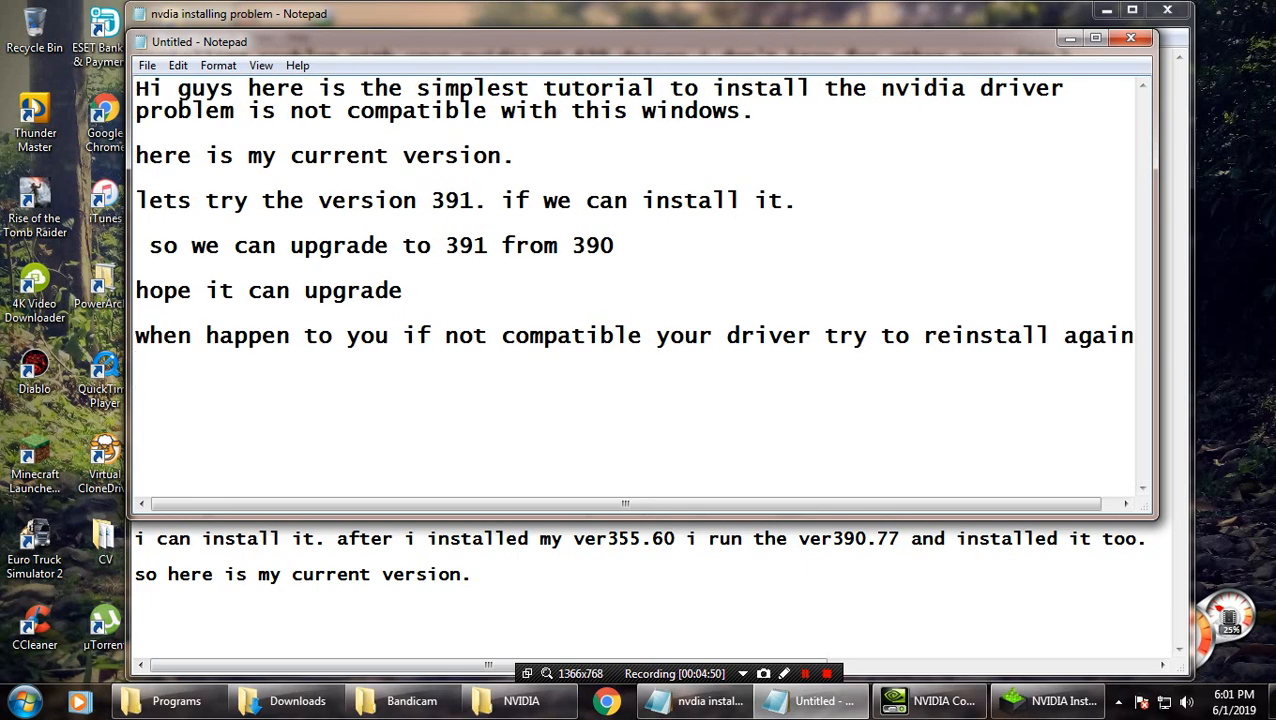
text(but you ne)
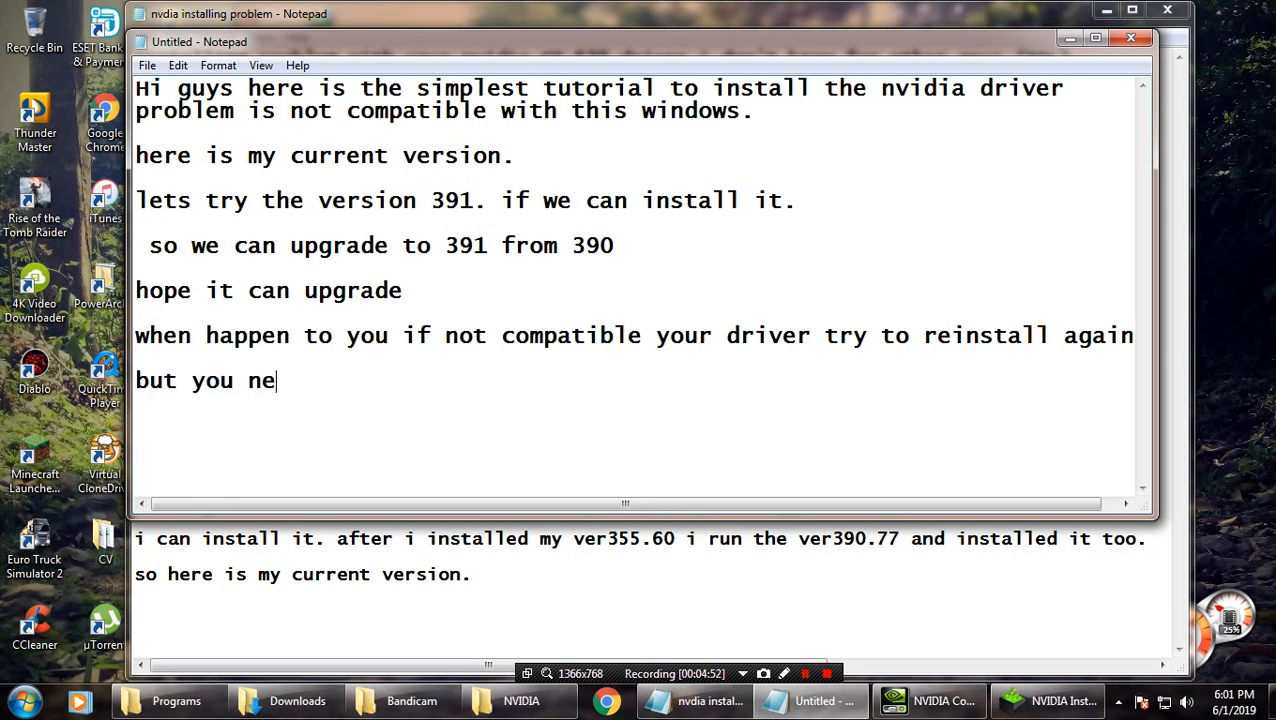
text(ed to disabl)
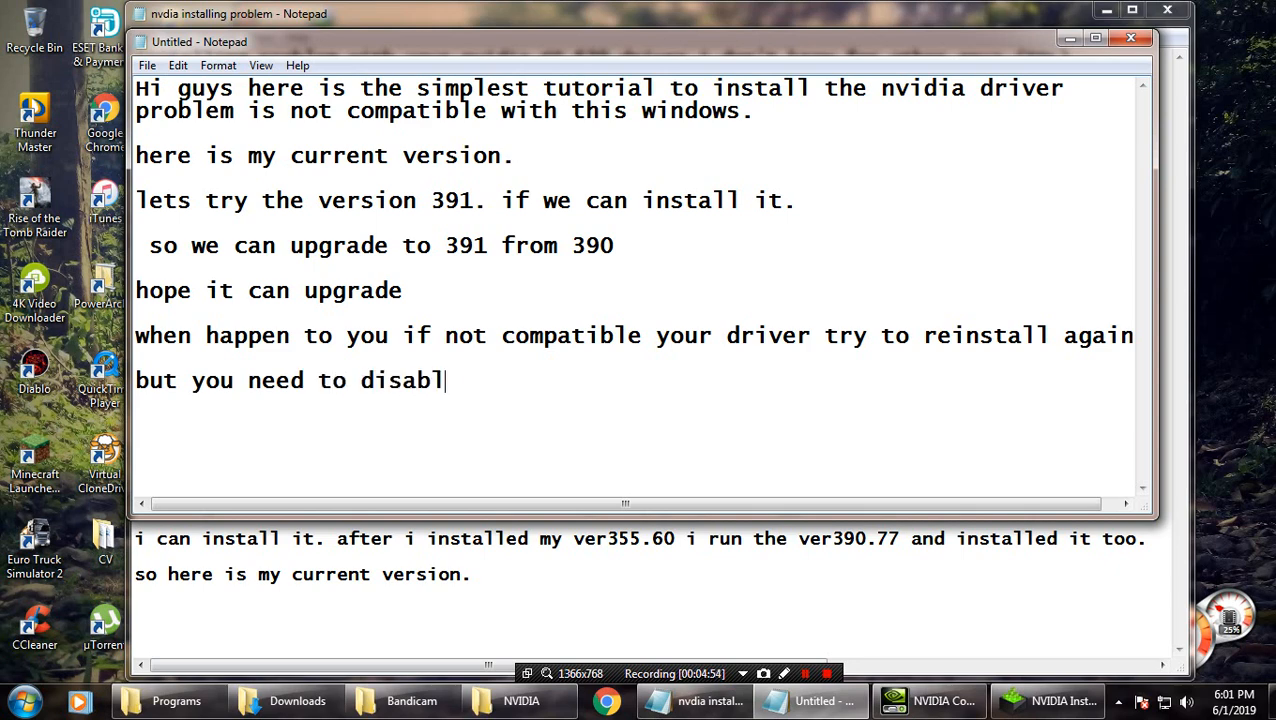
text(e your )
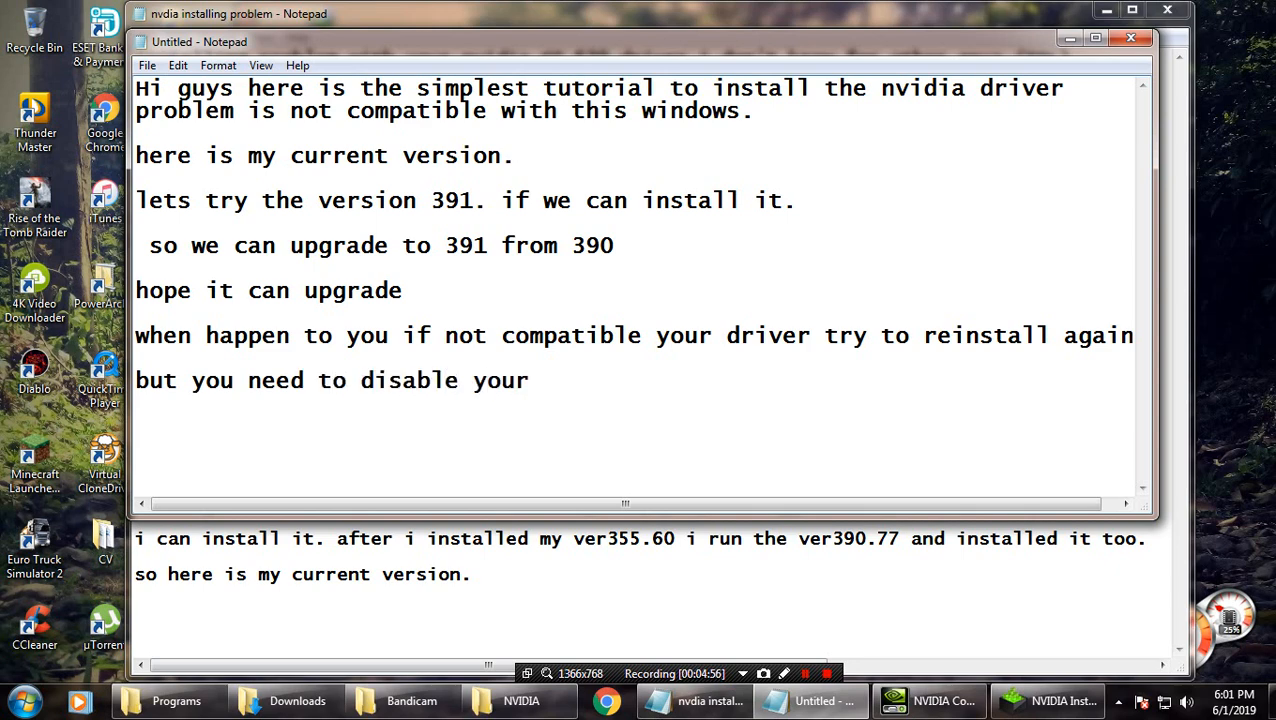
text(inc)
key(BackSpace)
text(ternet)
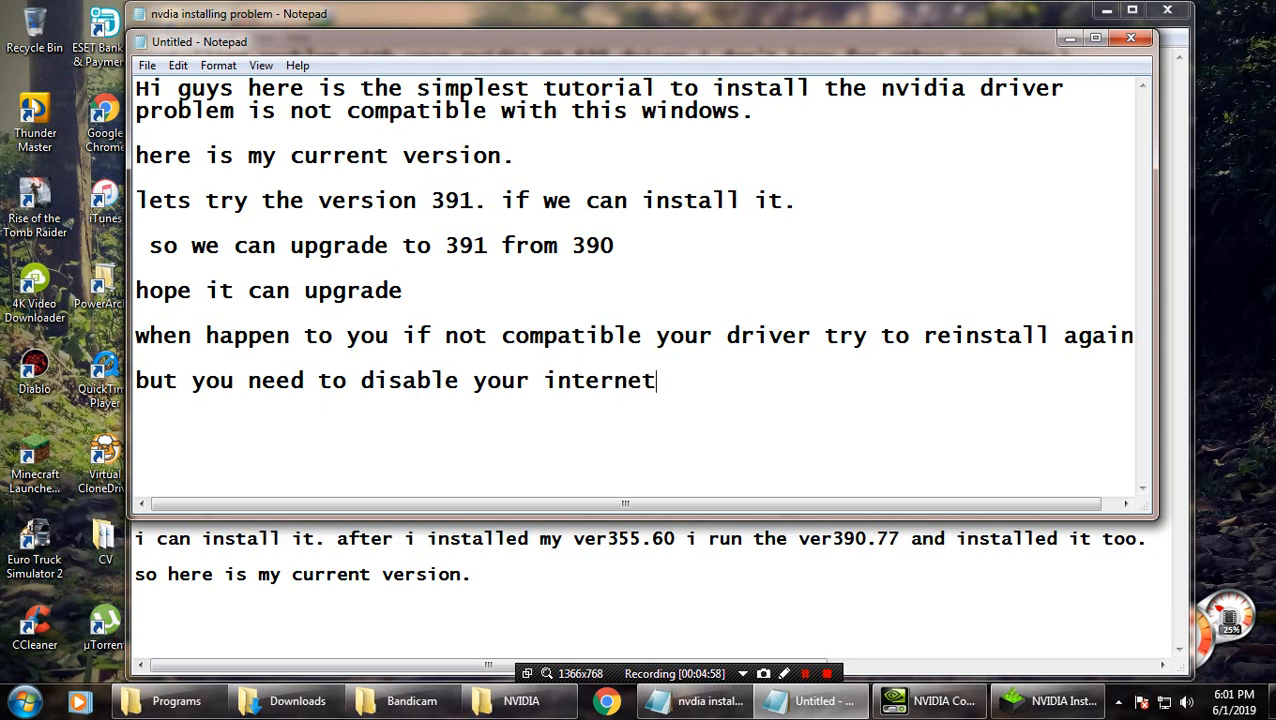
text( connection )
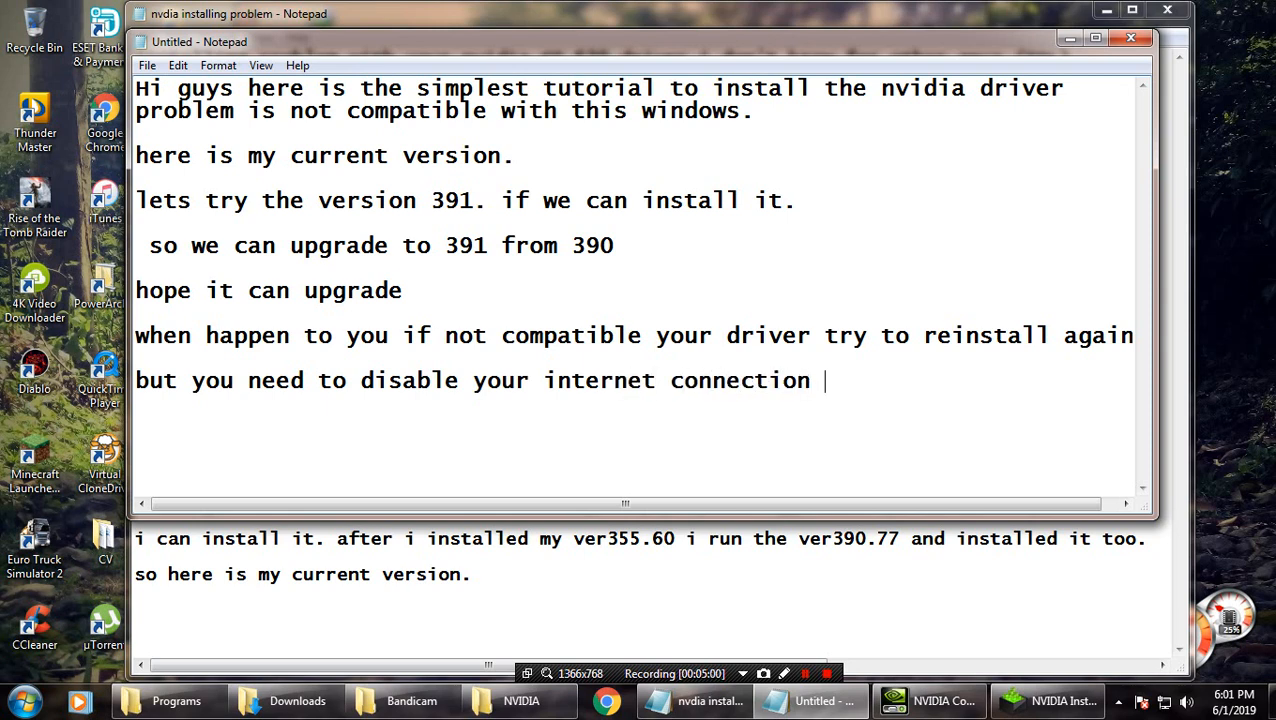
text(.)
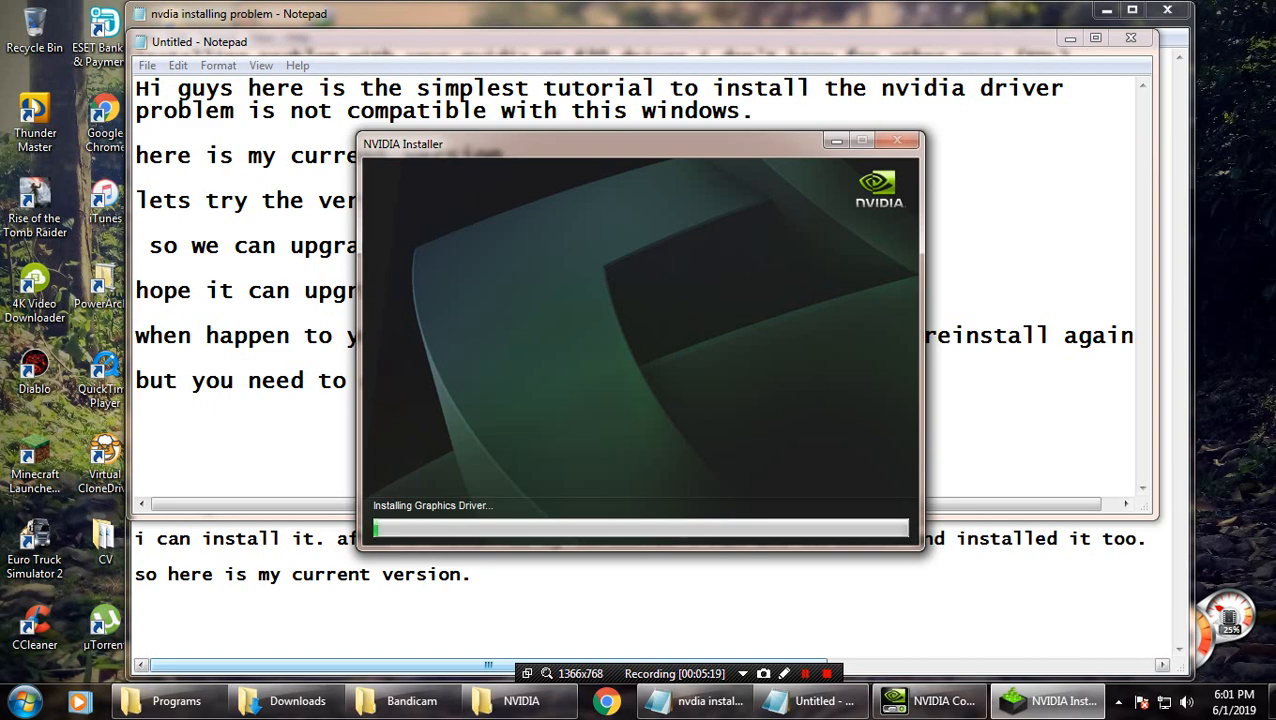
Check the NVIDIA Installer's progress, and view the drives in the Computer window before closing it
click(247, 381)
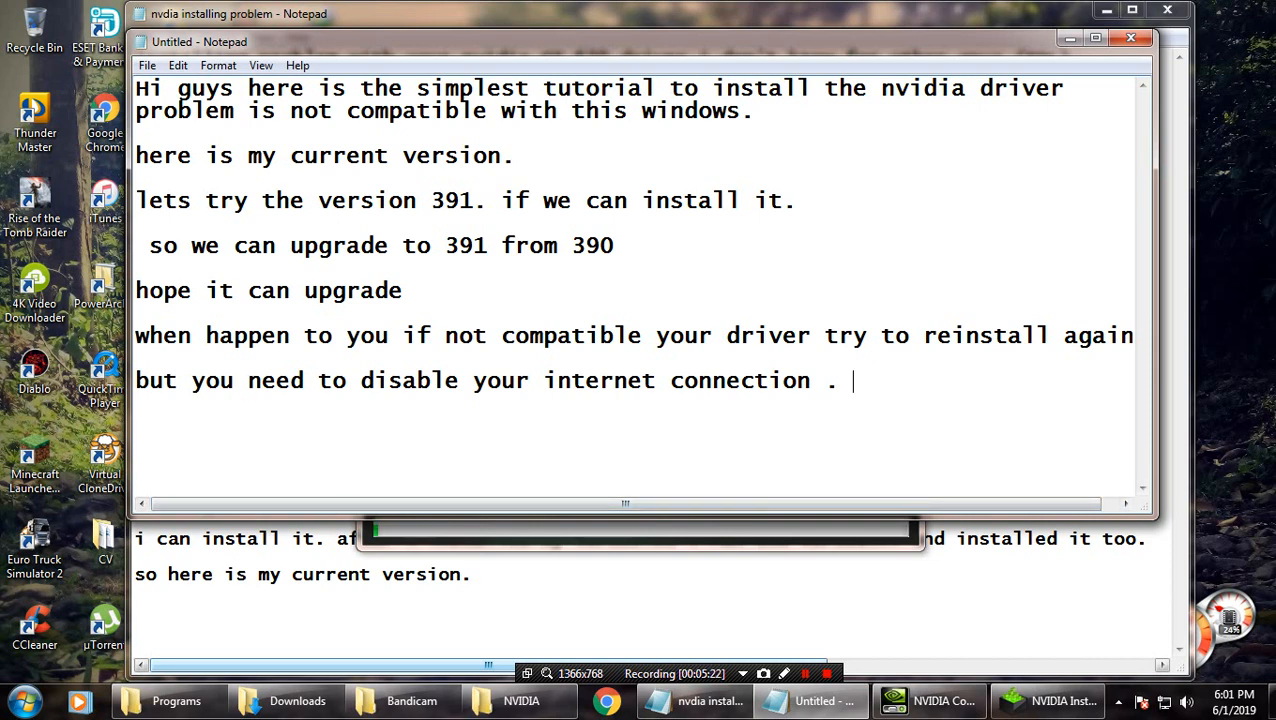
click(1050, 702)
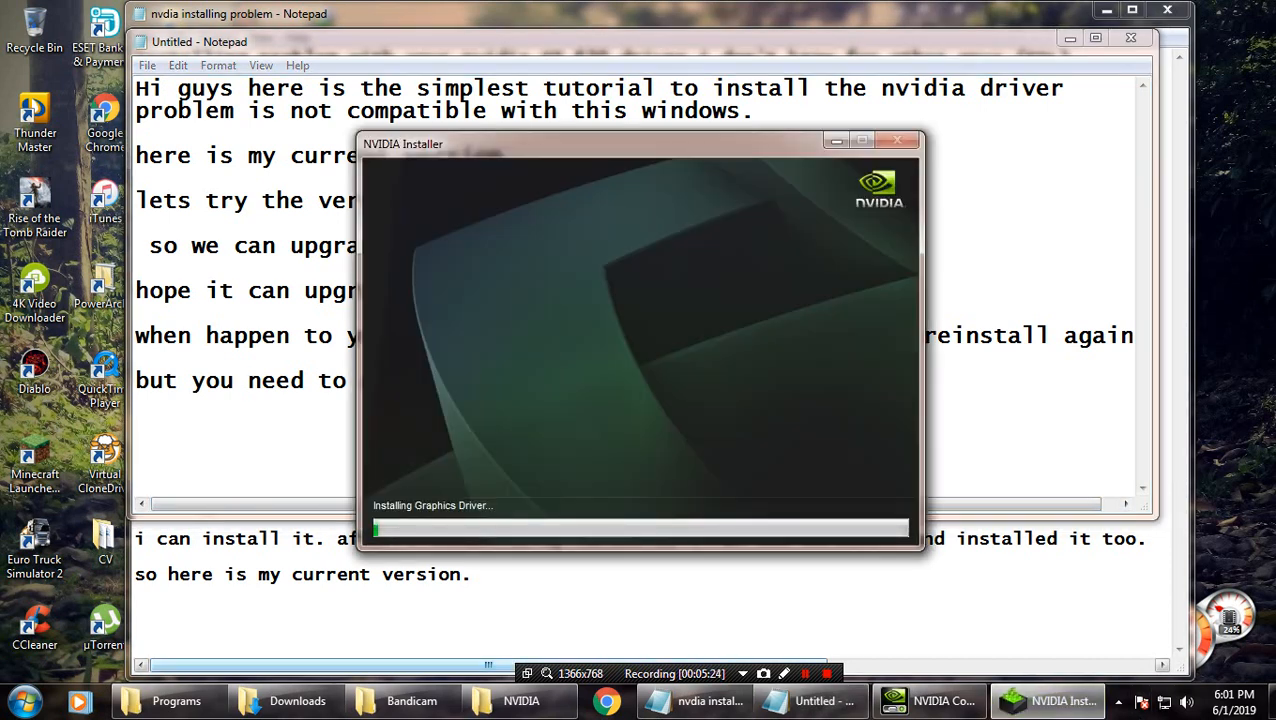
click(24, 701)
click(312, 459)
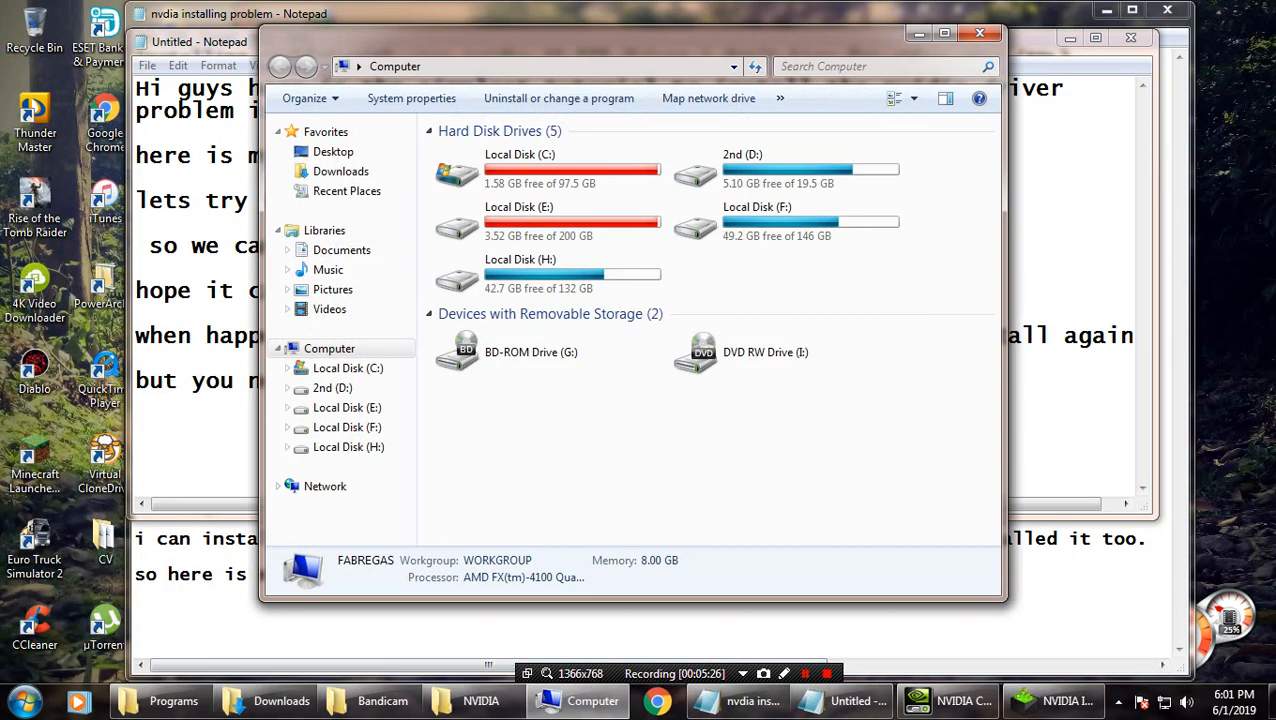
click(979, 33)
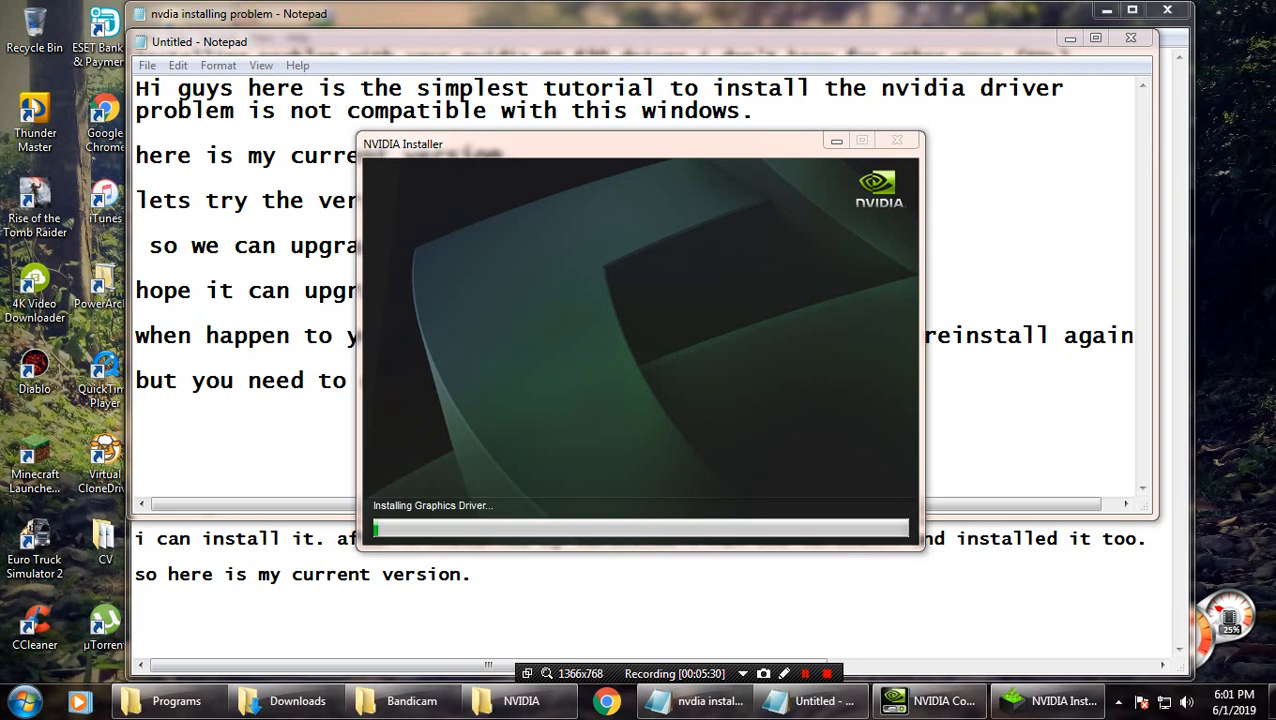
Append "i dont know if we can" after the internet connection sentence in the untitled note and start a new line
click(259, 382)
text(i)
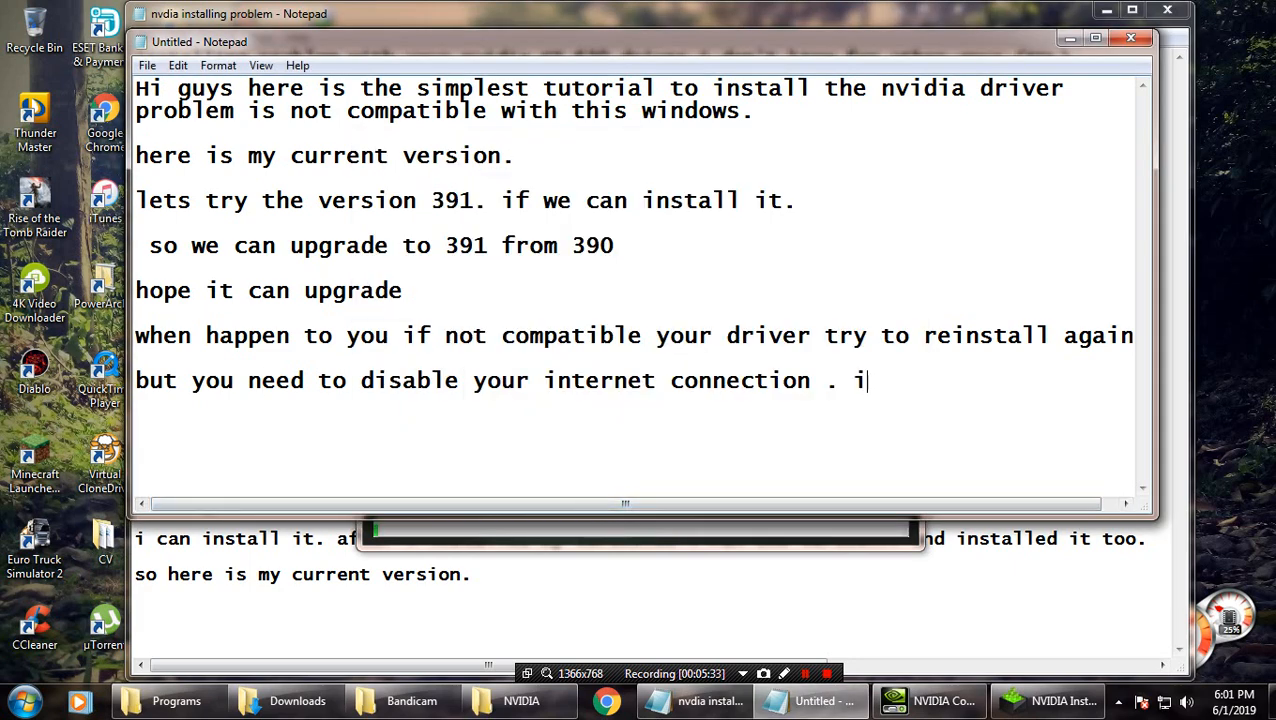
text( dont know if wen)
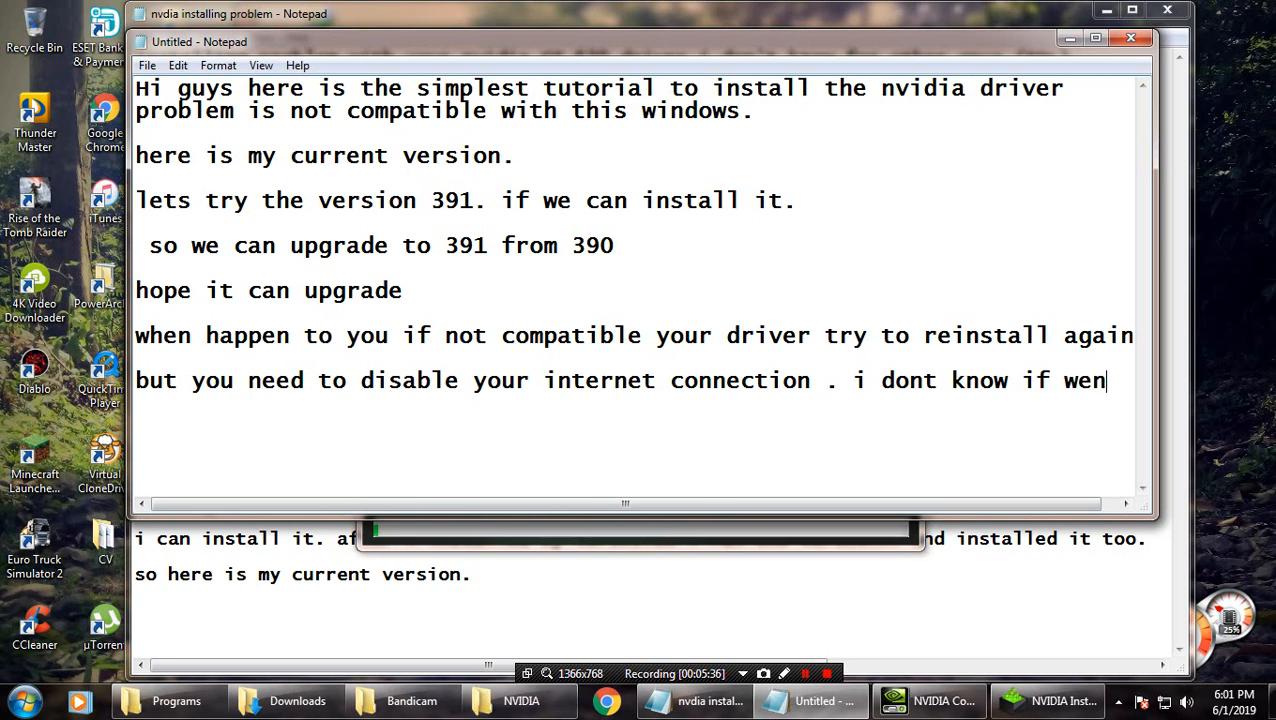
key(BackSpace)
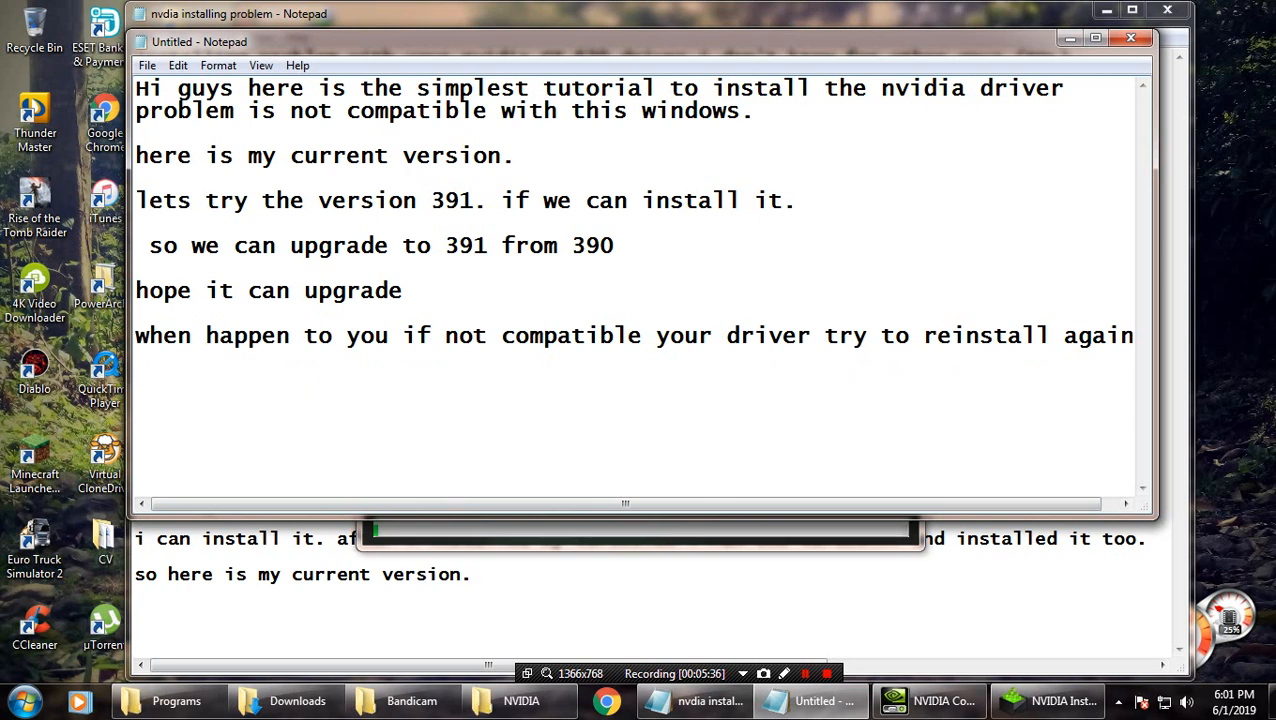
text(can)
key(Return)
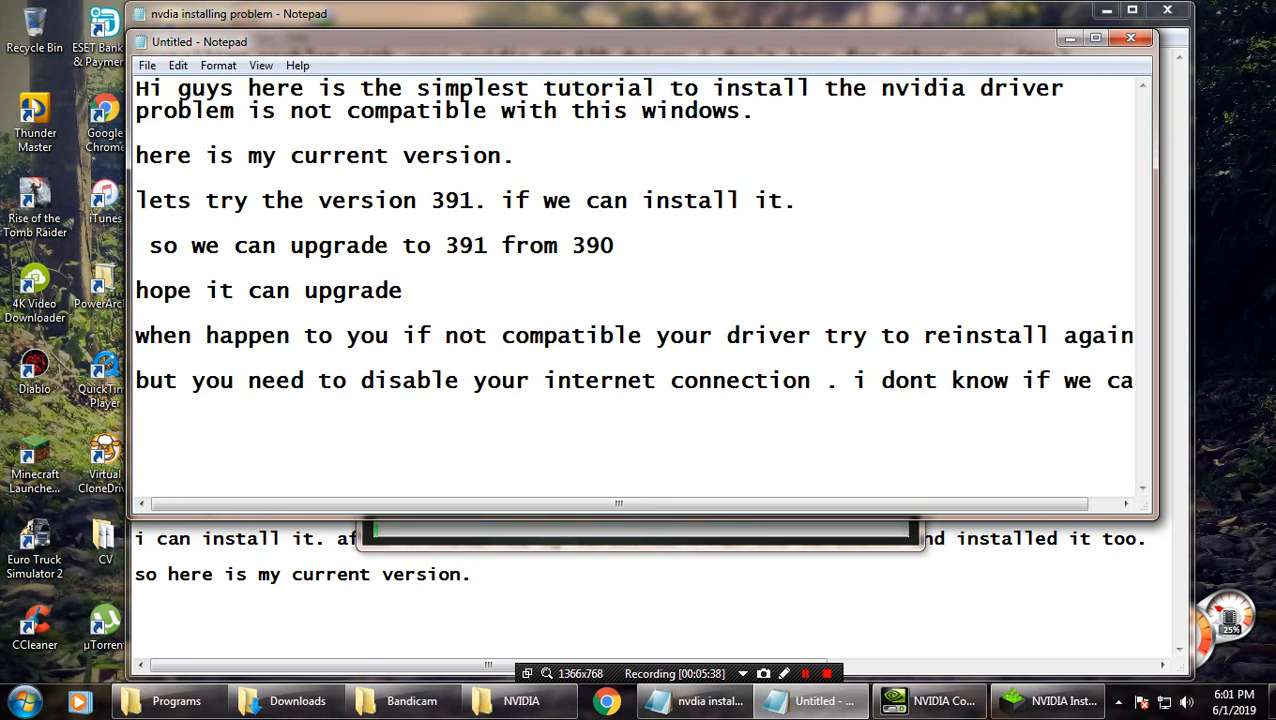
Write "installed the ver430 too" on the last line of the untitled note and move to the line below
text(installed the )
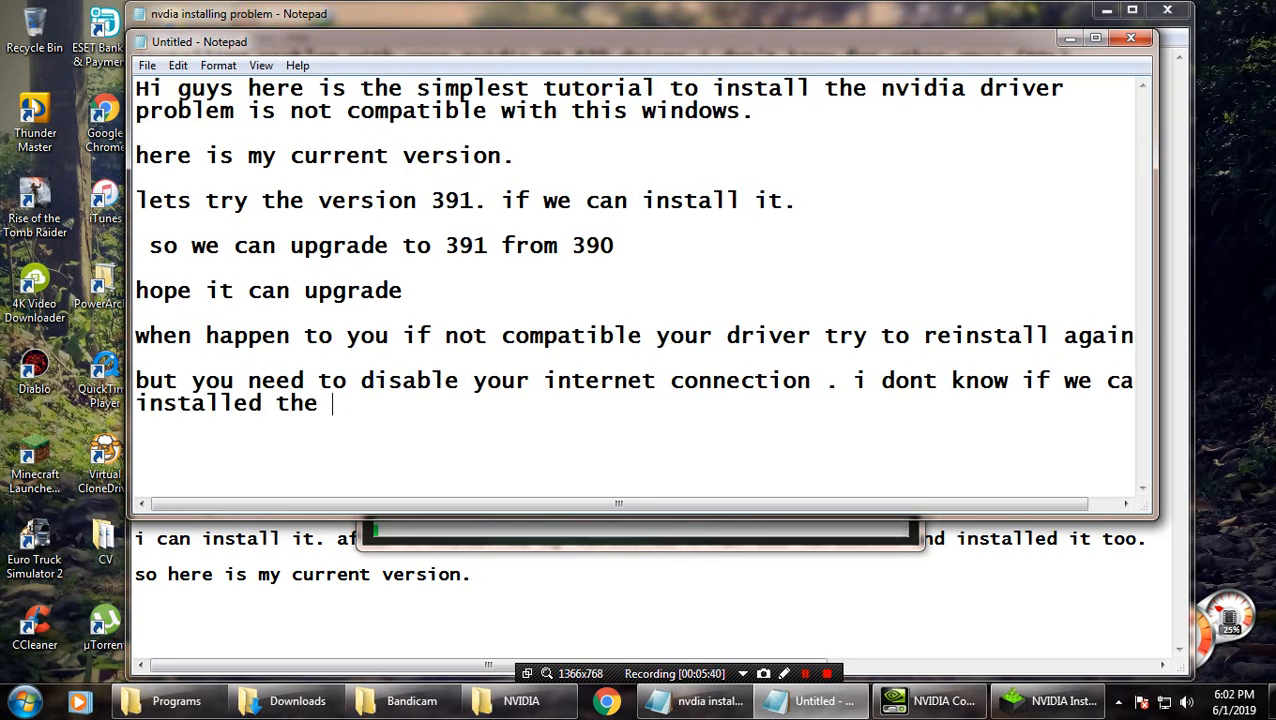
text(43)
key(BackSpace)
text(430 to)
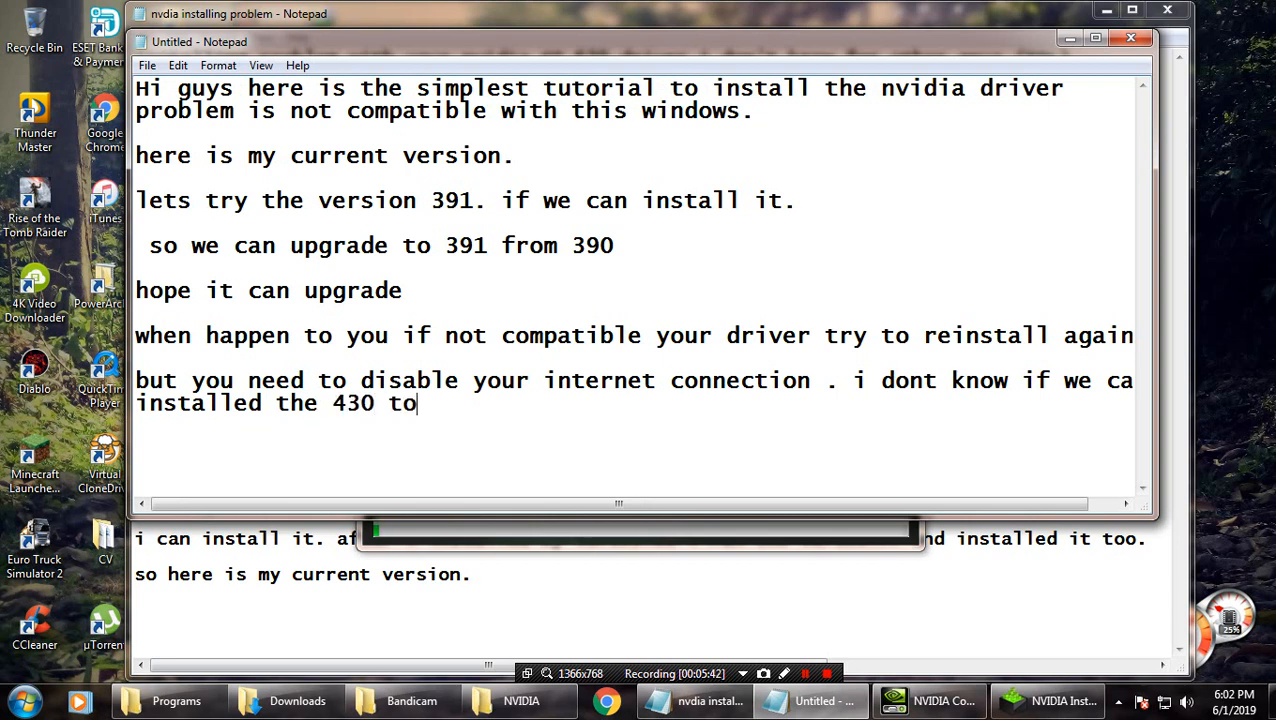
text(o)
key(Return)
key(BackSpace)
text(ver)
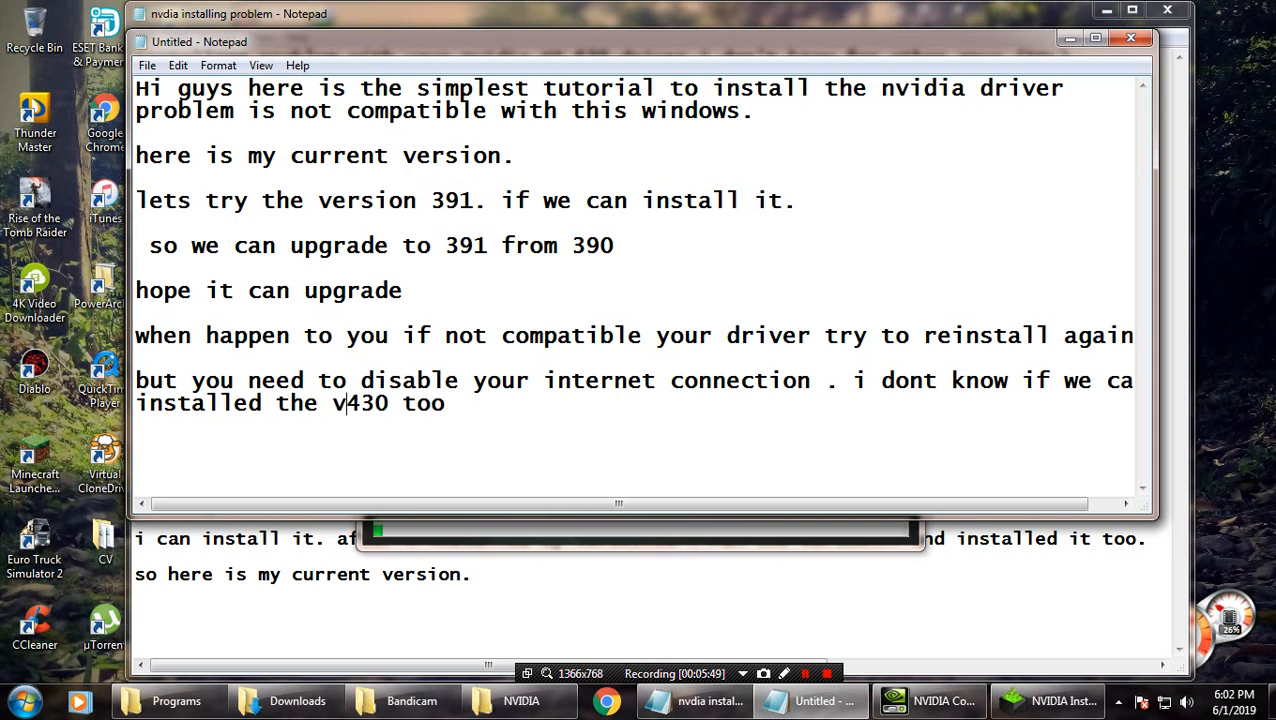
key(Down)
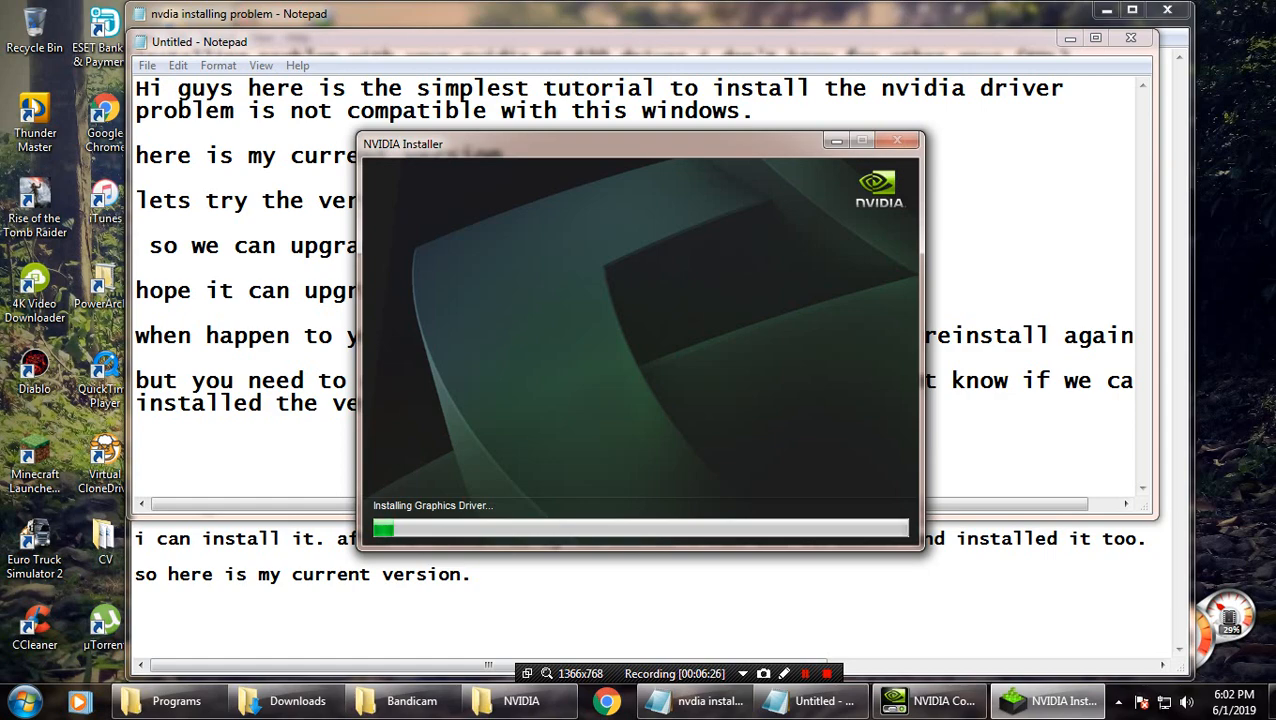
Minimize the nvdia installing problem notes and look through the hidden notification area icons
click(1106, 11)
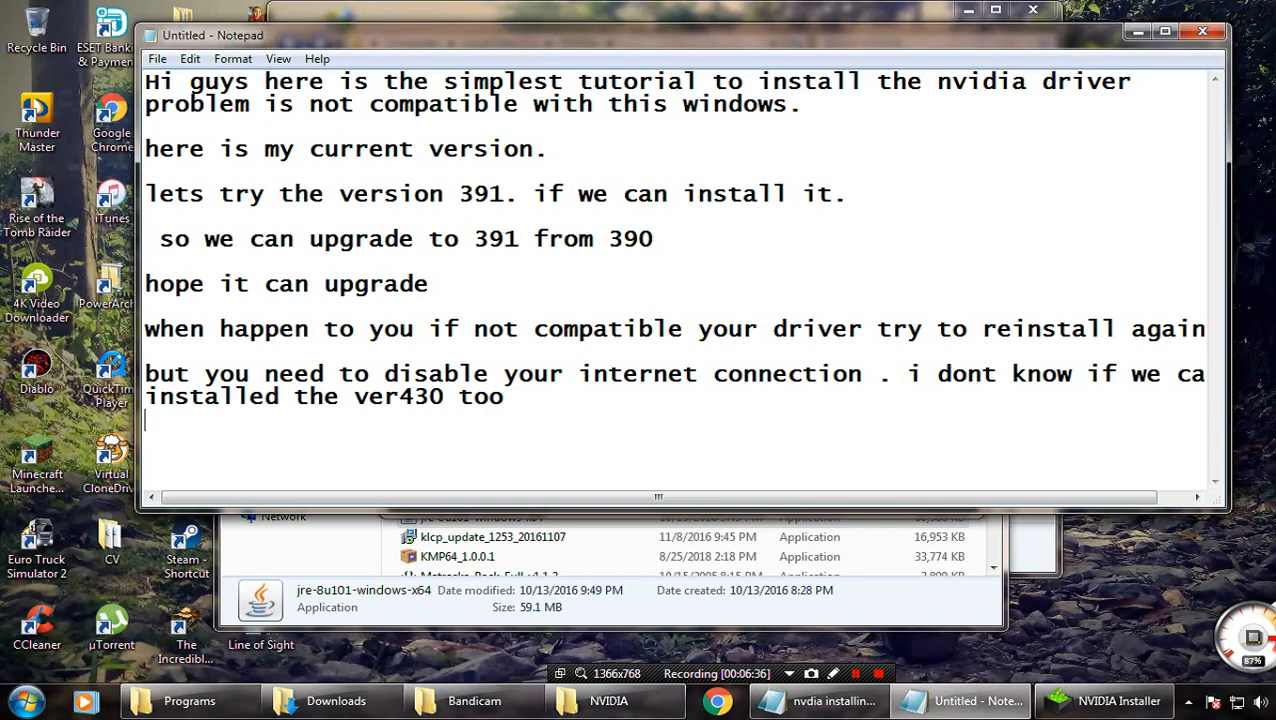
click(1188, 702)
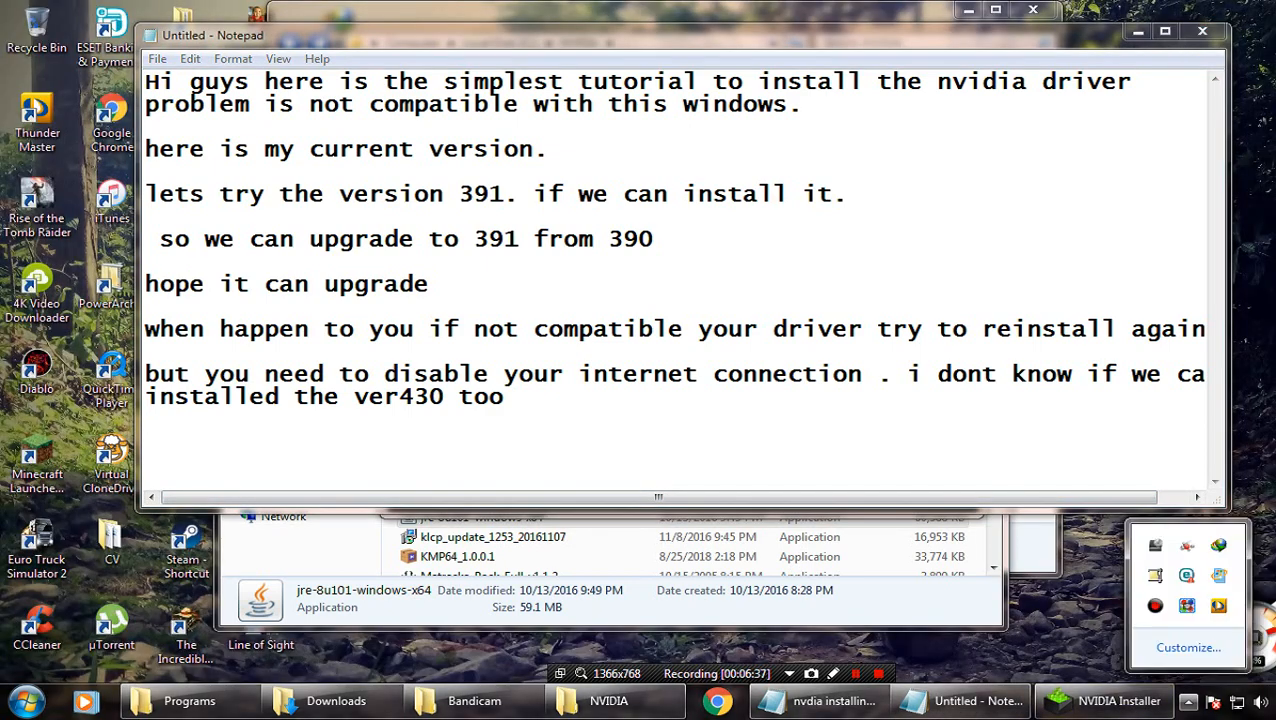
click(1188, 702)
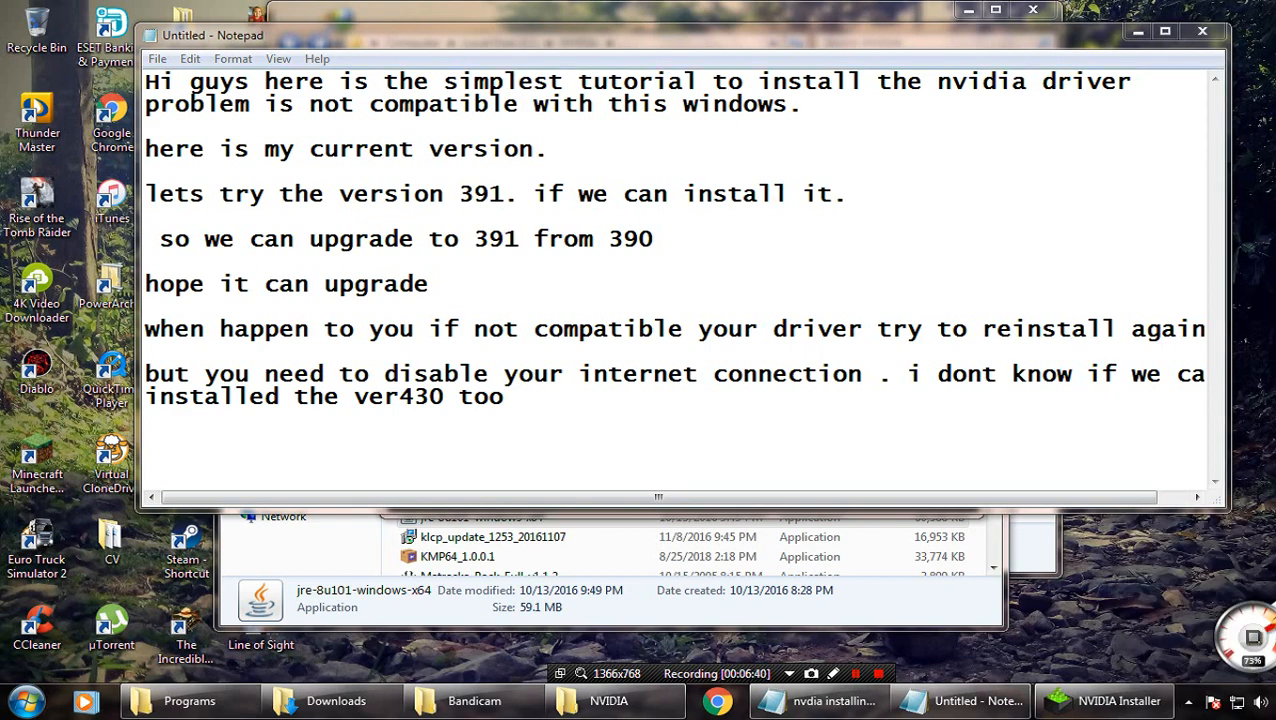
Check how far the graphics driver installation has progressed, and return to the untitled note
click(504, 397)
click(1105, 701)
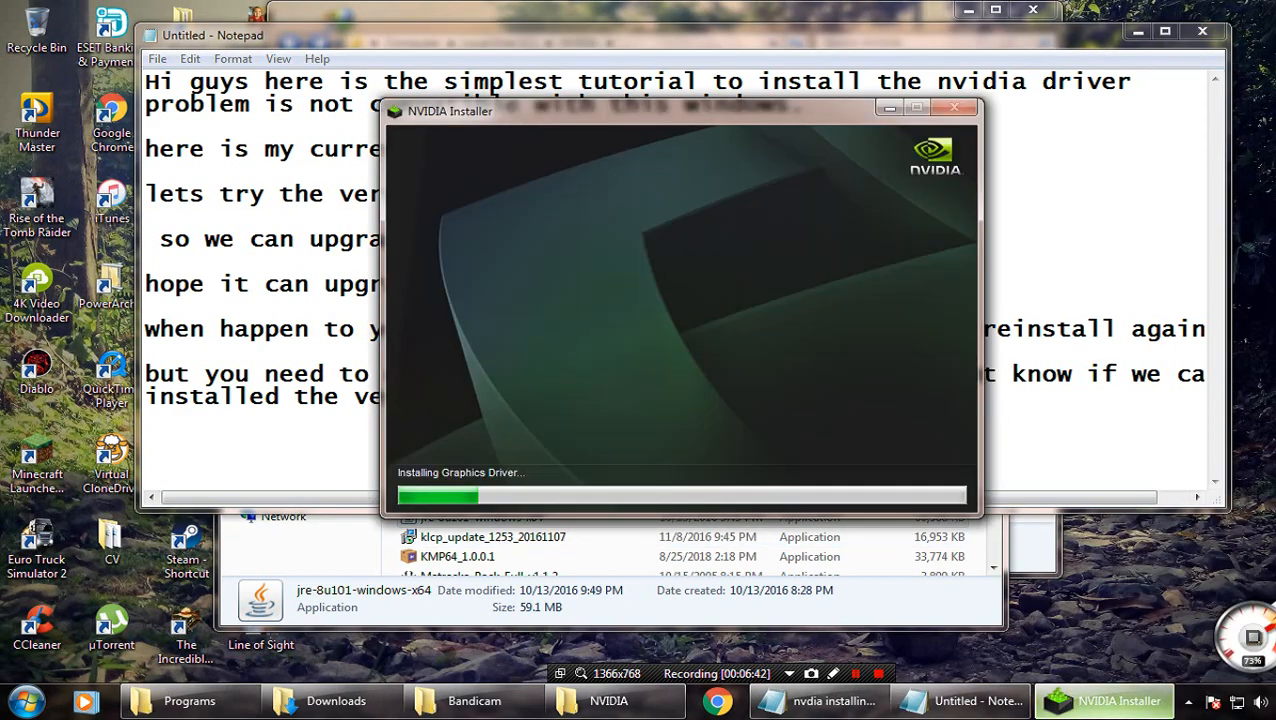
click(963, 701)
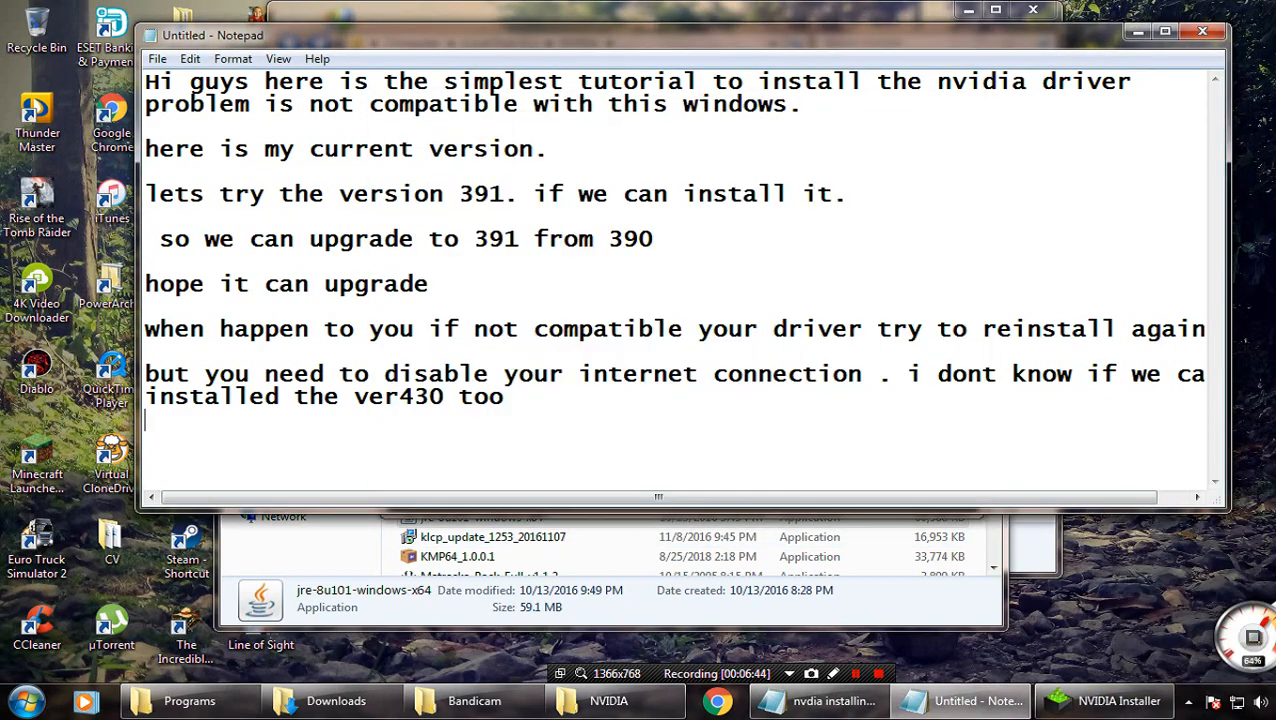
End the ver430 line of the untitled note with a period and write "so it run fine ." on the line below
text(.)
key(Return)
text(sor)
key(BackSpace)
text(it ru)
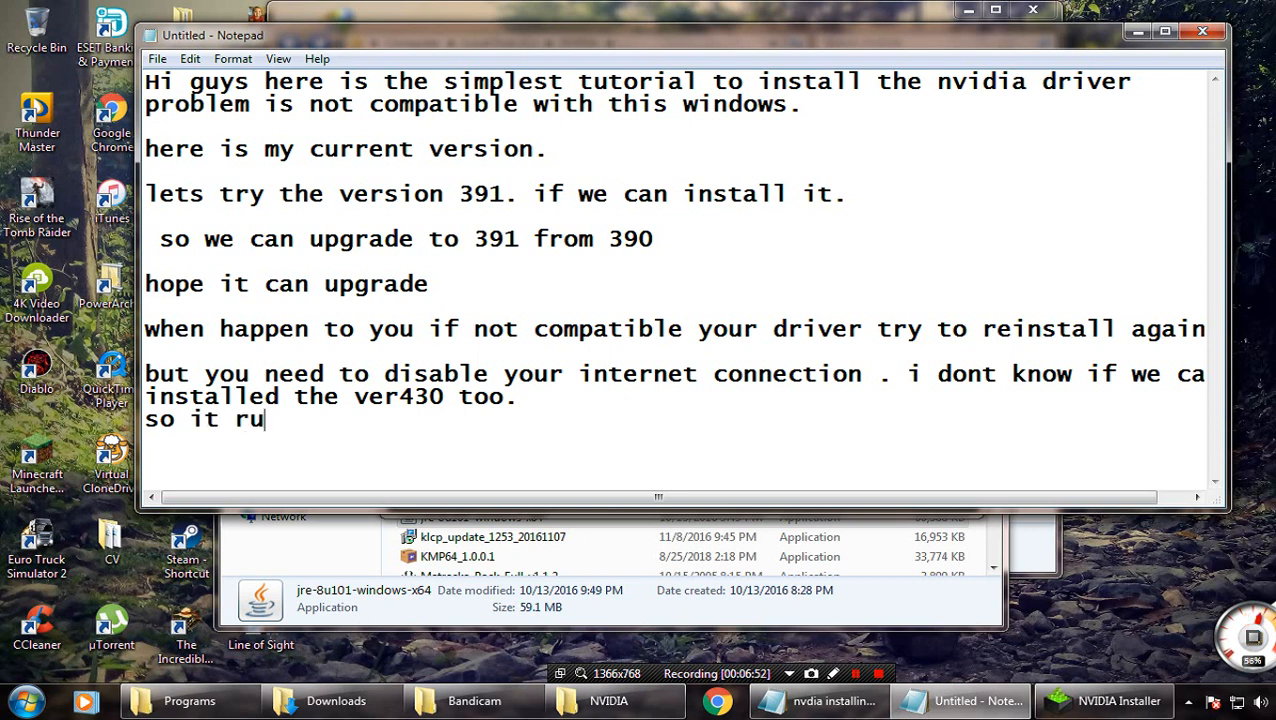
text(n fine)
key(BackSpace)
text(ne)
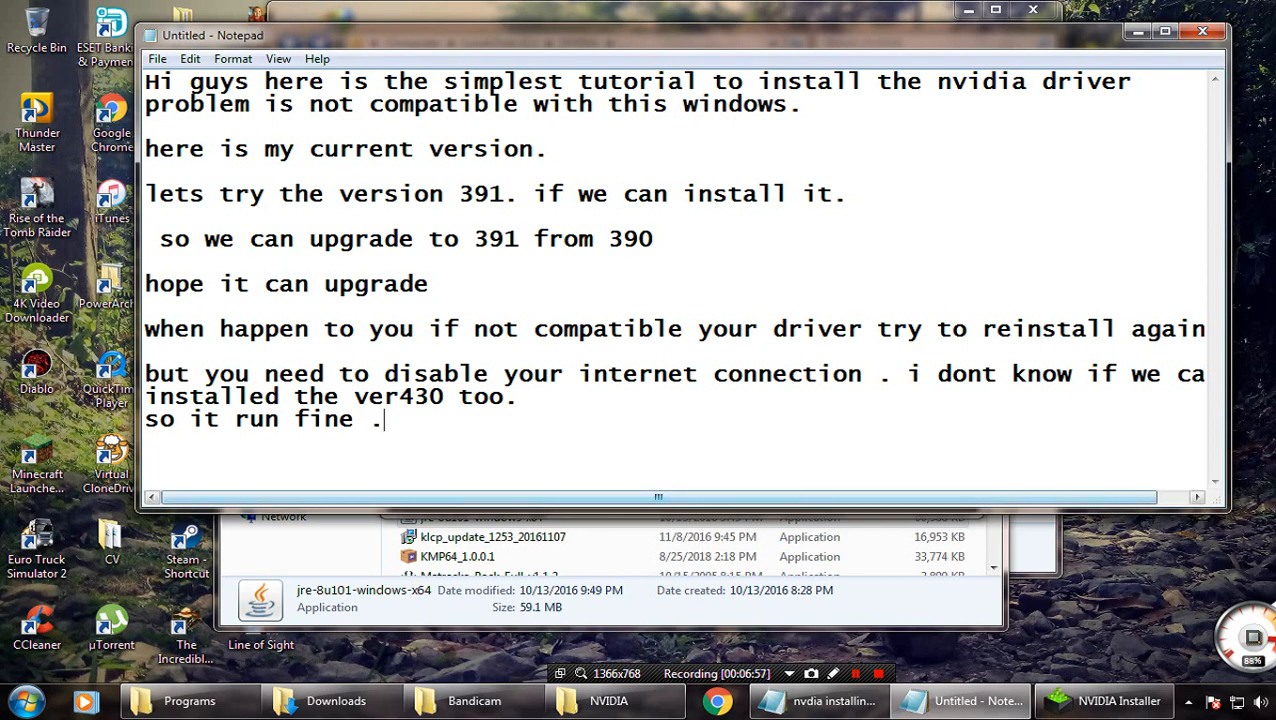
Check the NVIDIA Installer's progress again and append "la" after "so it run fine ." in the untitled note
click(1106, 701)
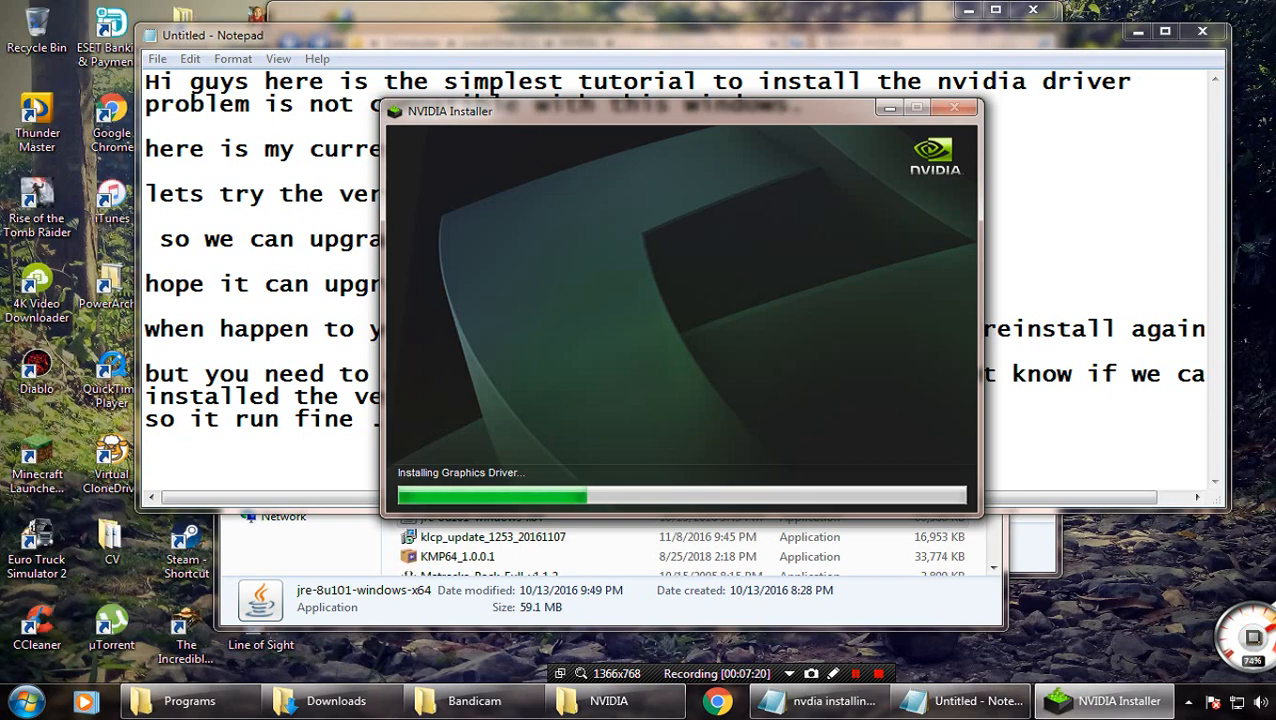
click(146, 443)
text(la)
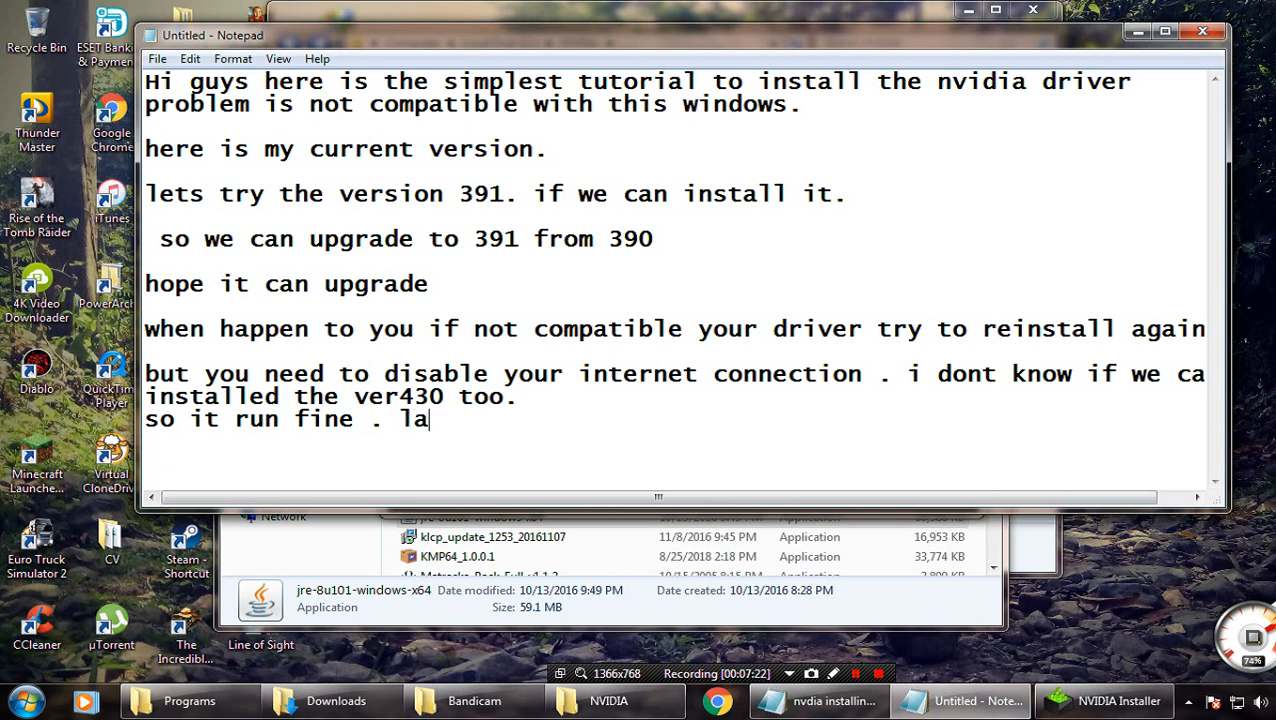
Start a new paragraph in the untitled note and write "lately i have a problem installing this version it"
key(Return)
text(l)
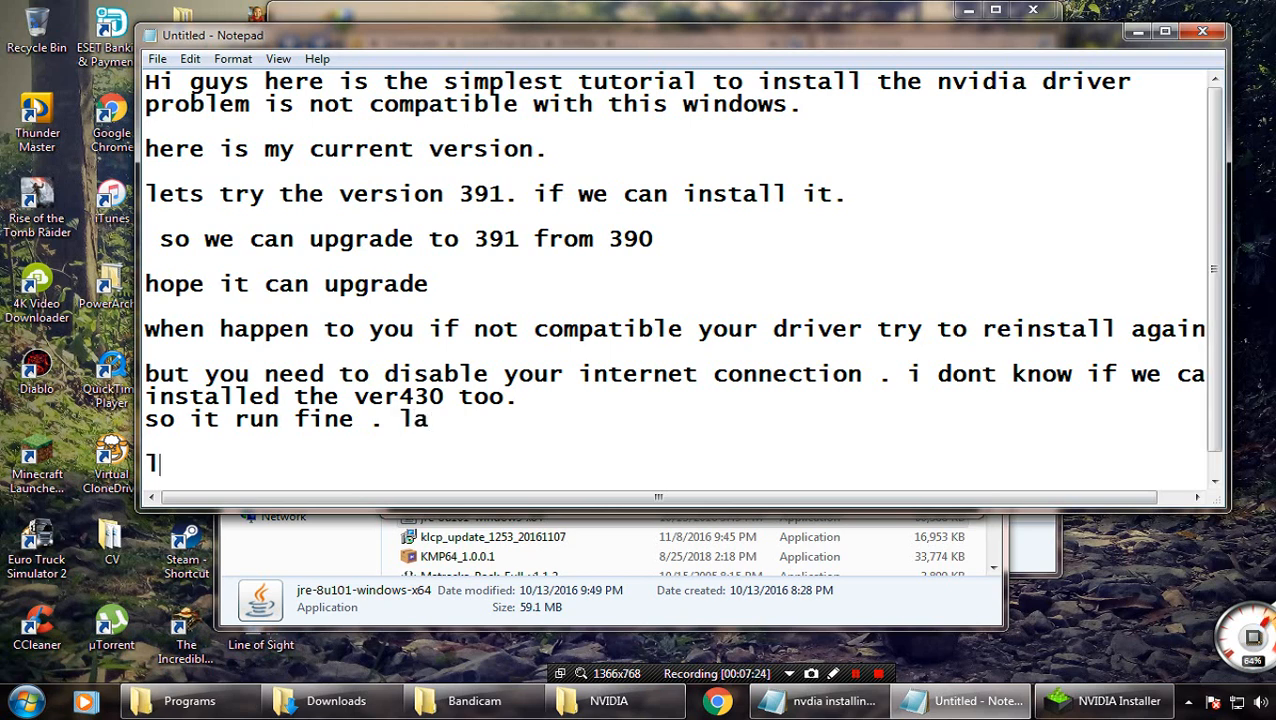
text(ately i hae)
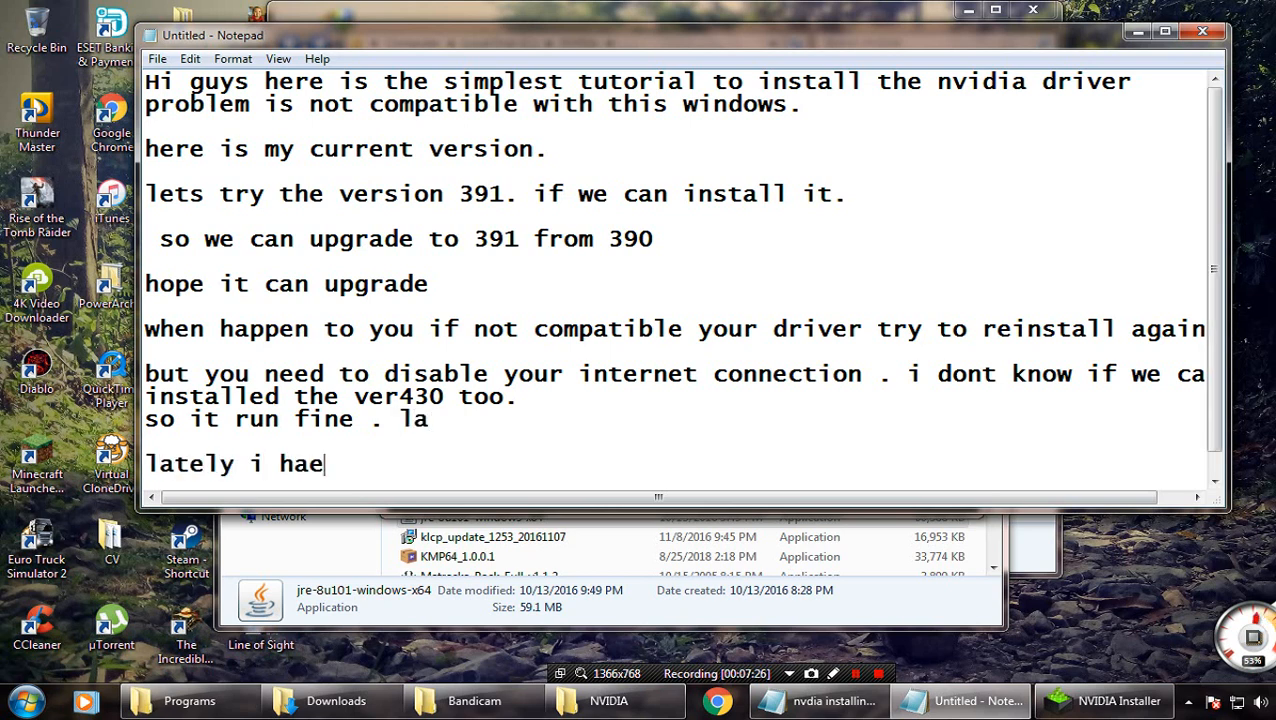
key(BackSpace)
text(ve a f)
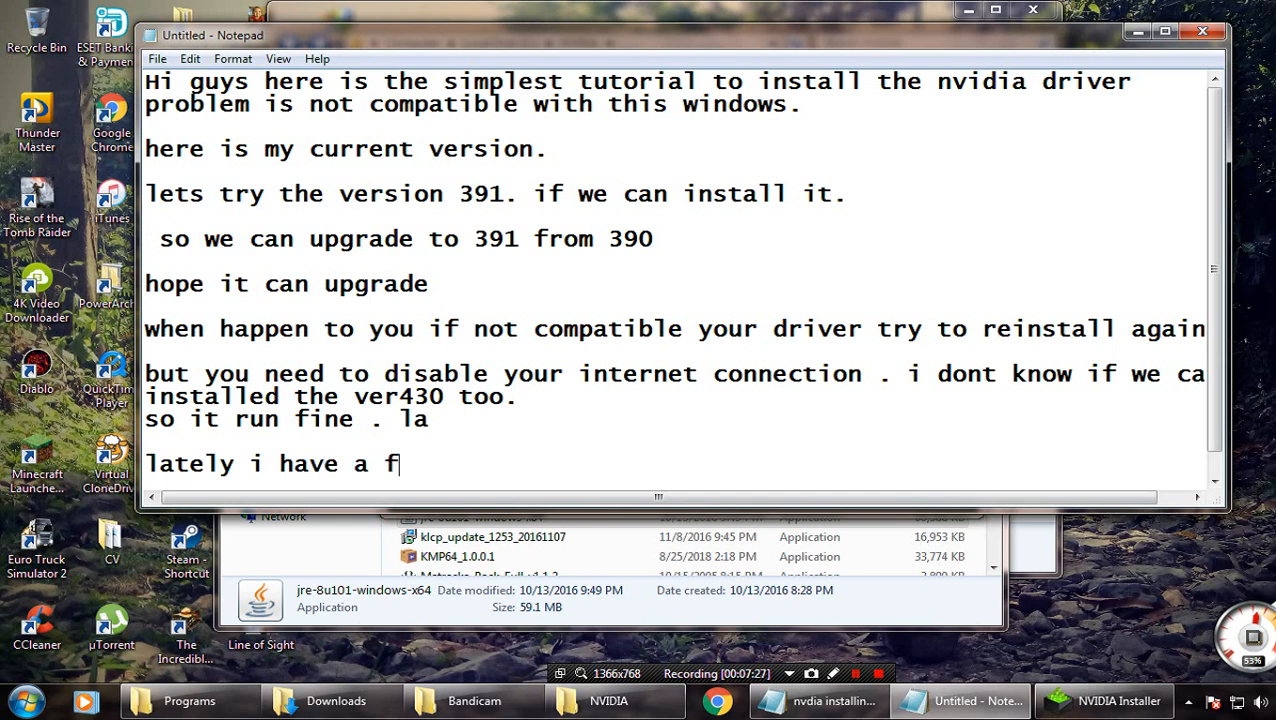
key(BackSpace)
text(problem ins)
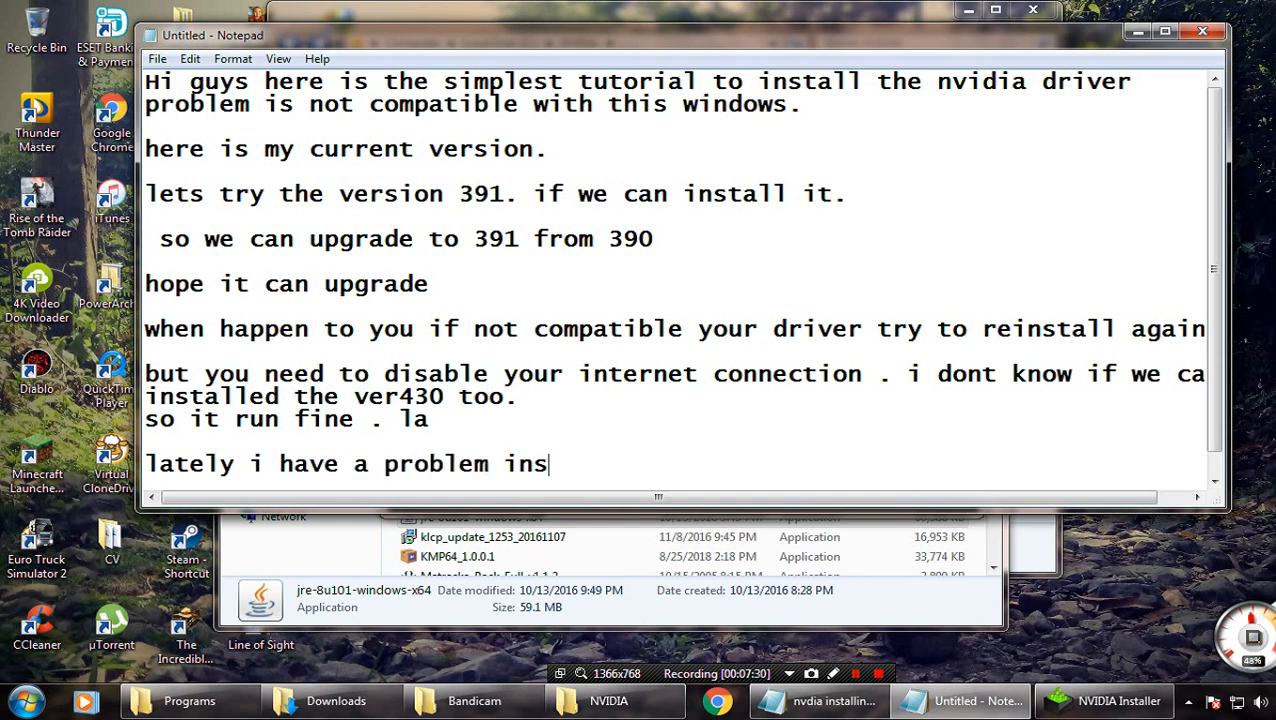
text(talling )
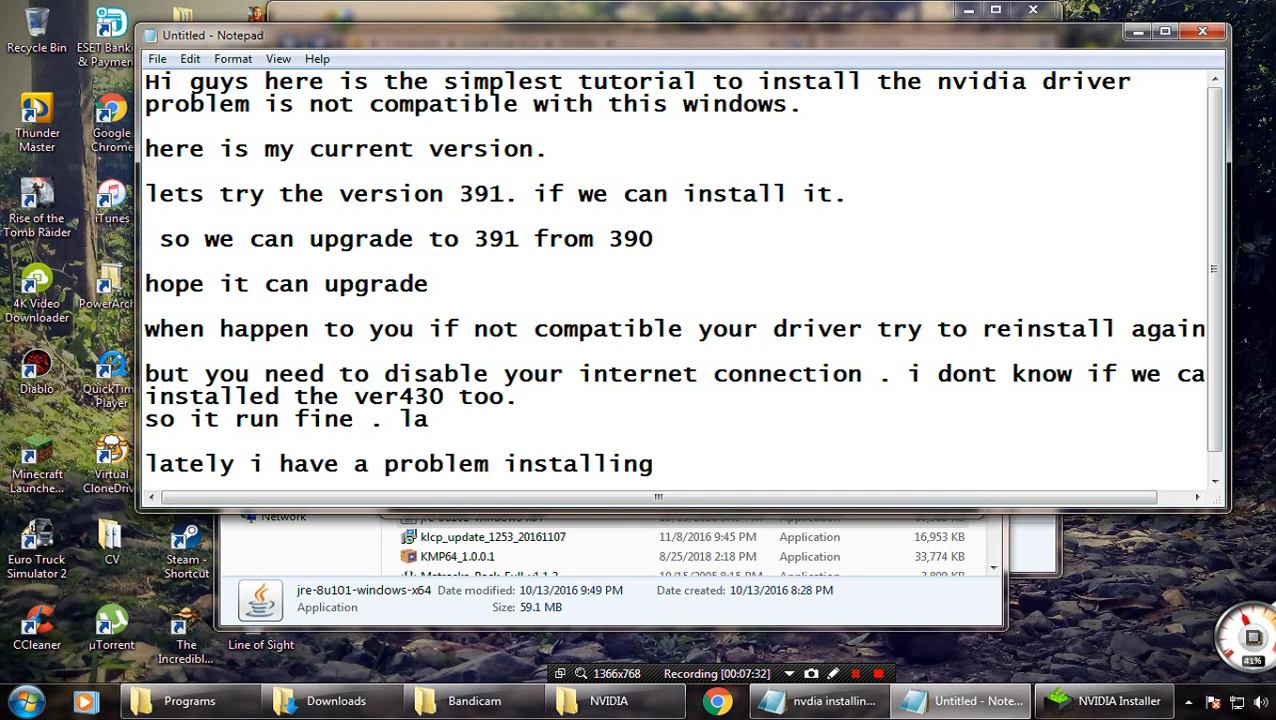
text(this vers)
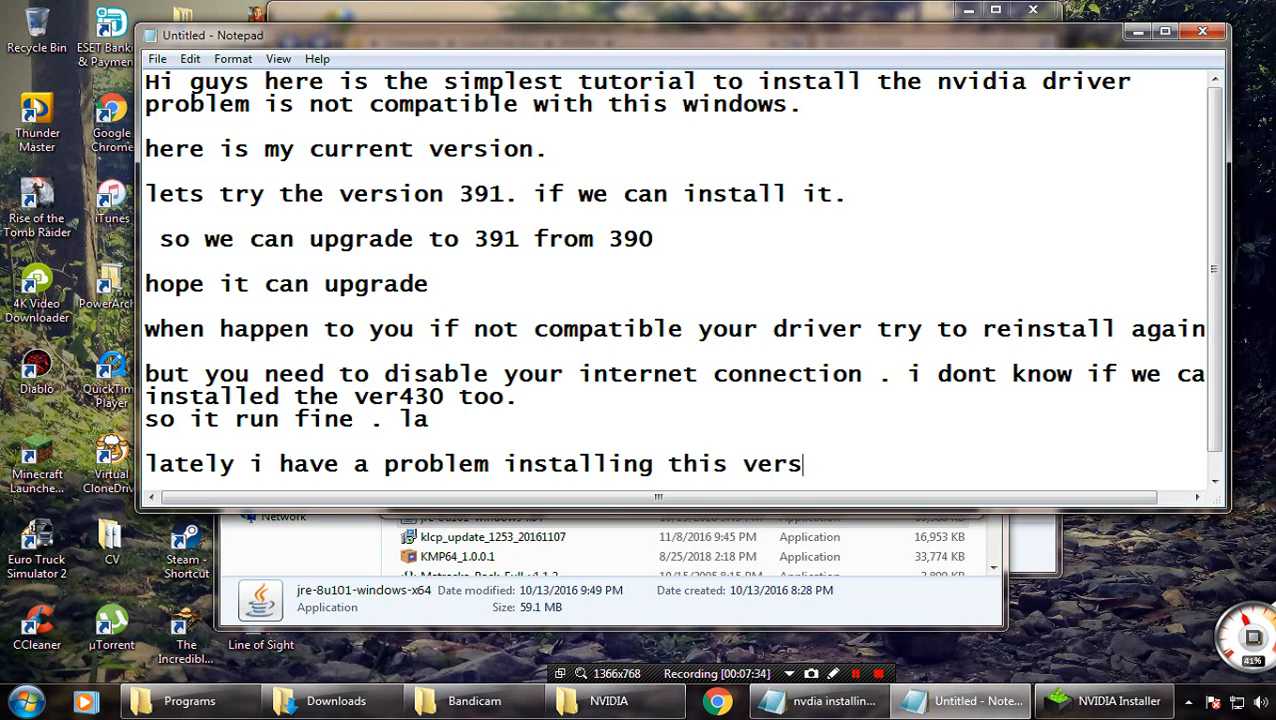
text(ion it)
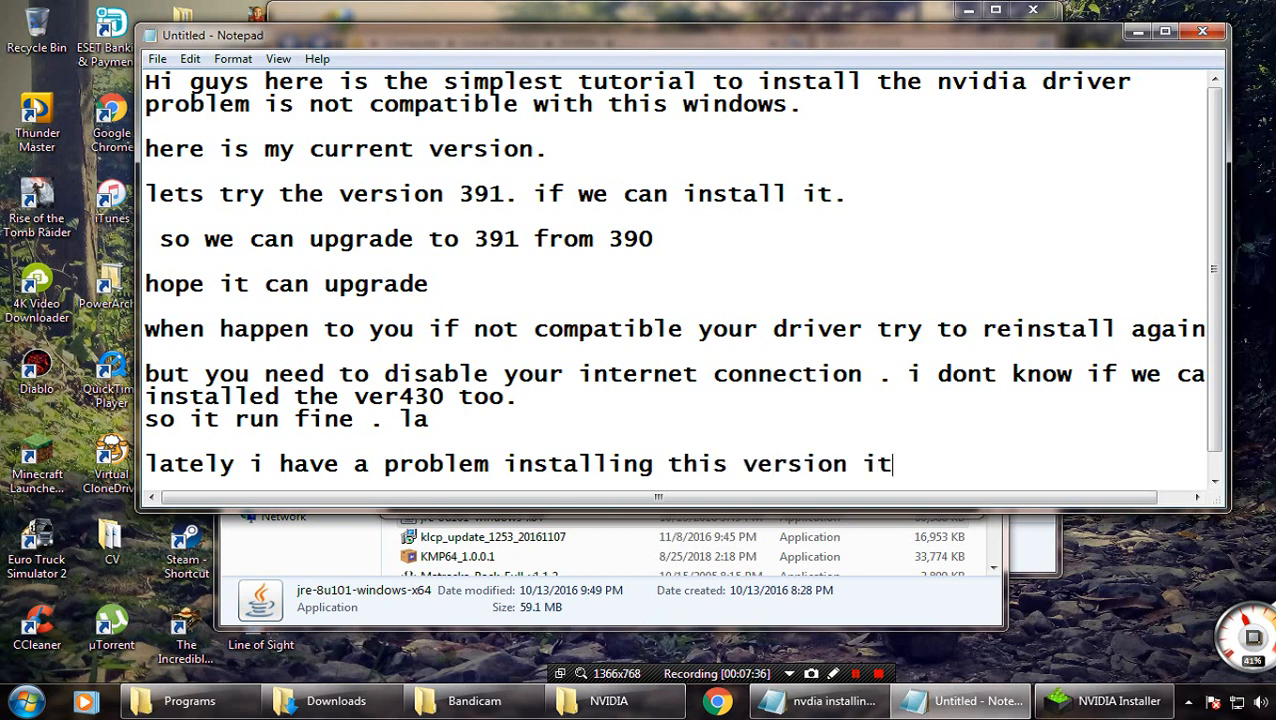
Complete the "lately" sentence with "always say not compatible" and start a new paragraph below it
text( always say)
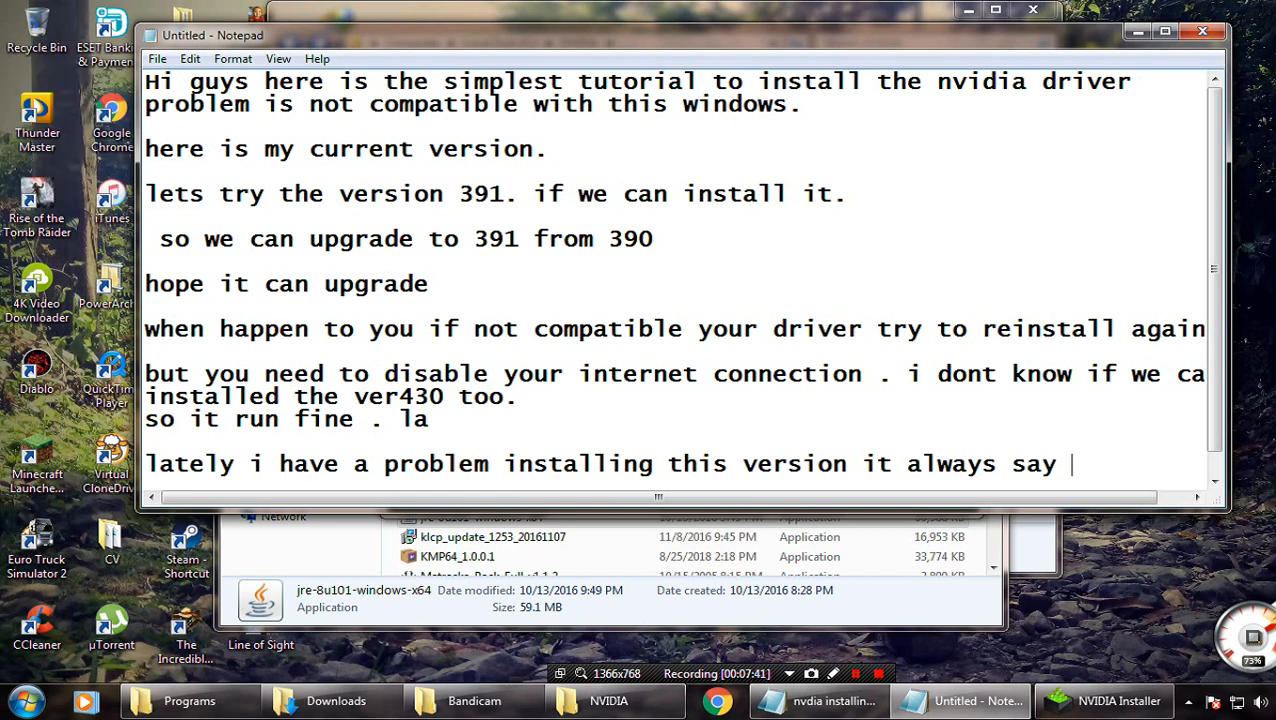
text( not com)
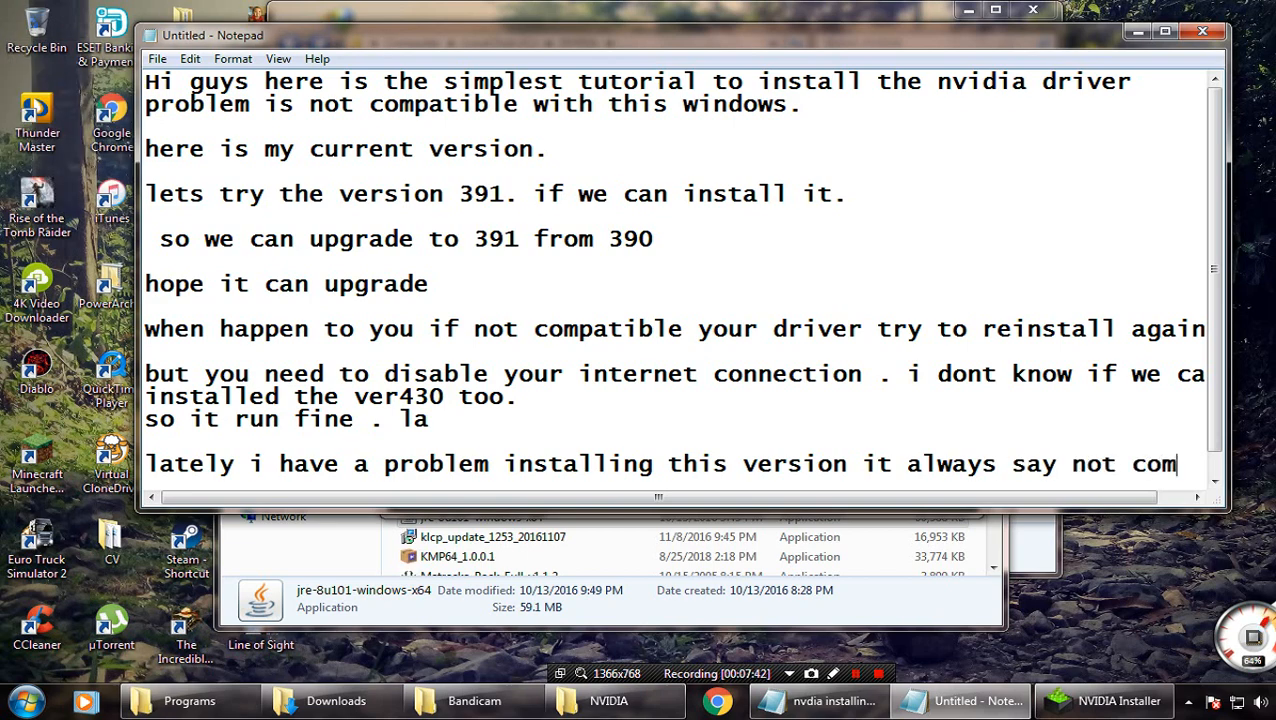
text(patible)
key(Return)
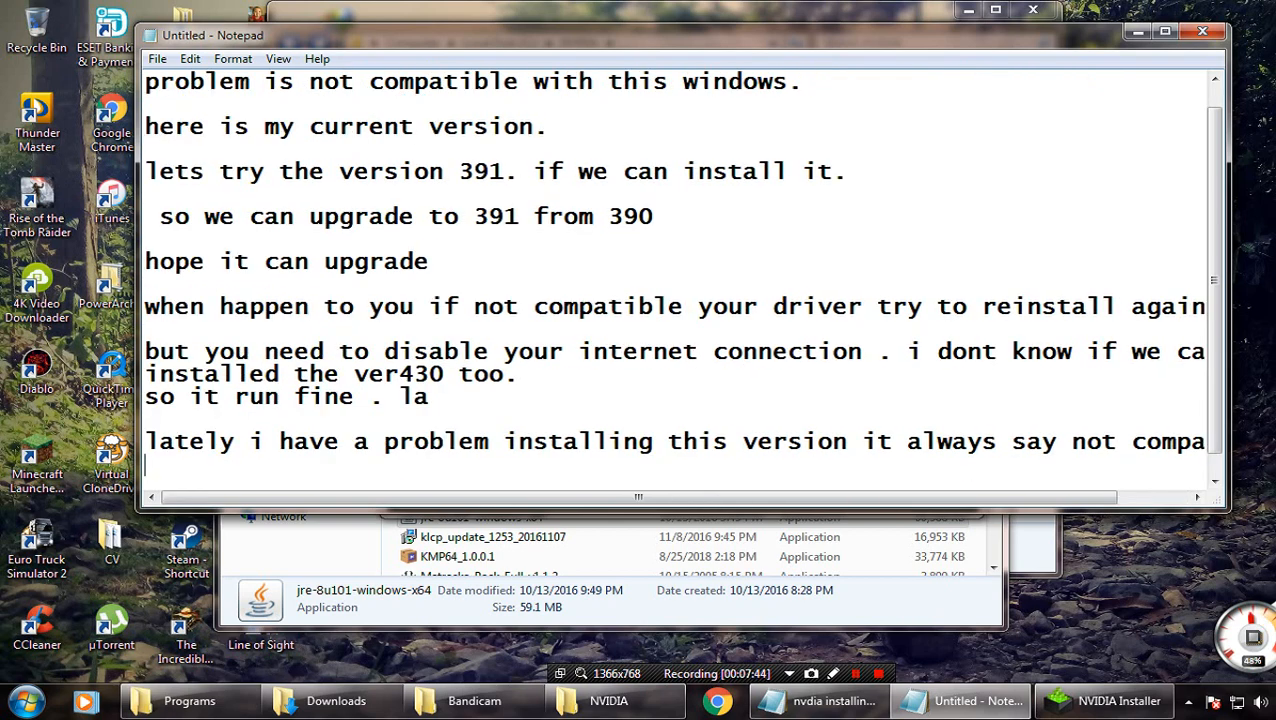
key(Return)
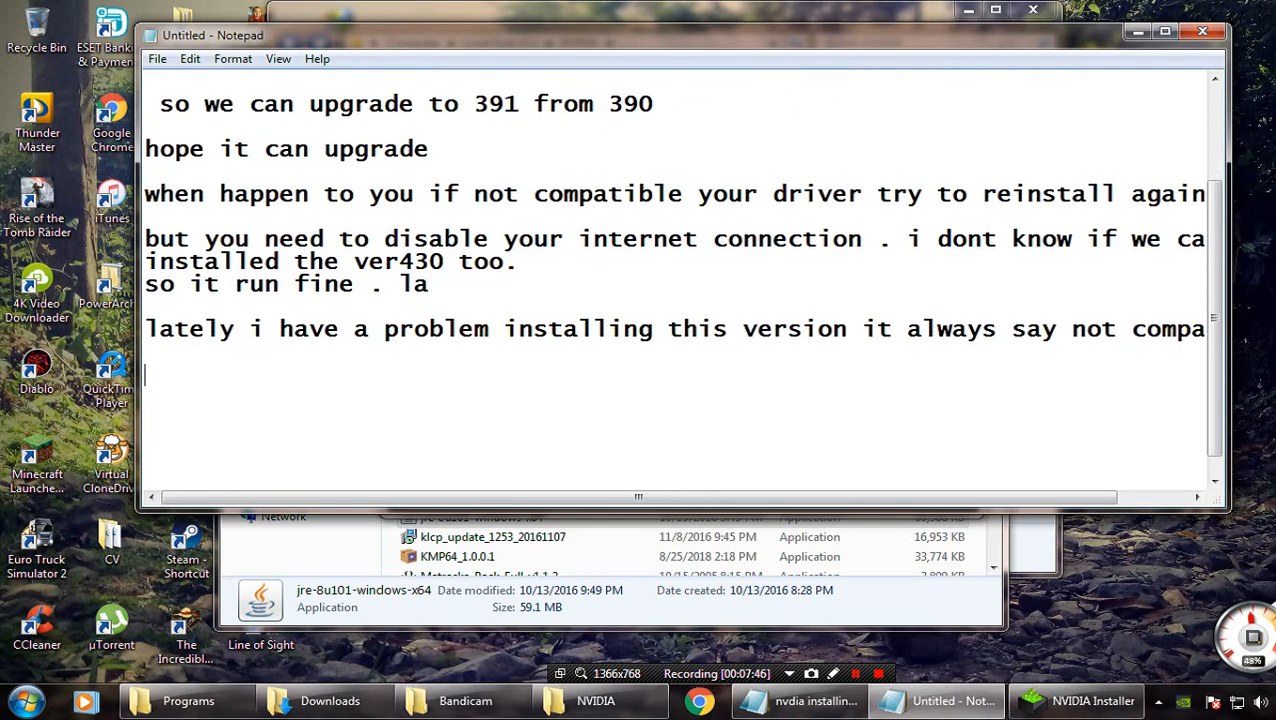
Write "even my oldest version 340. now we can install." as the next paragraph of the untitled note
text(even ,y)
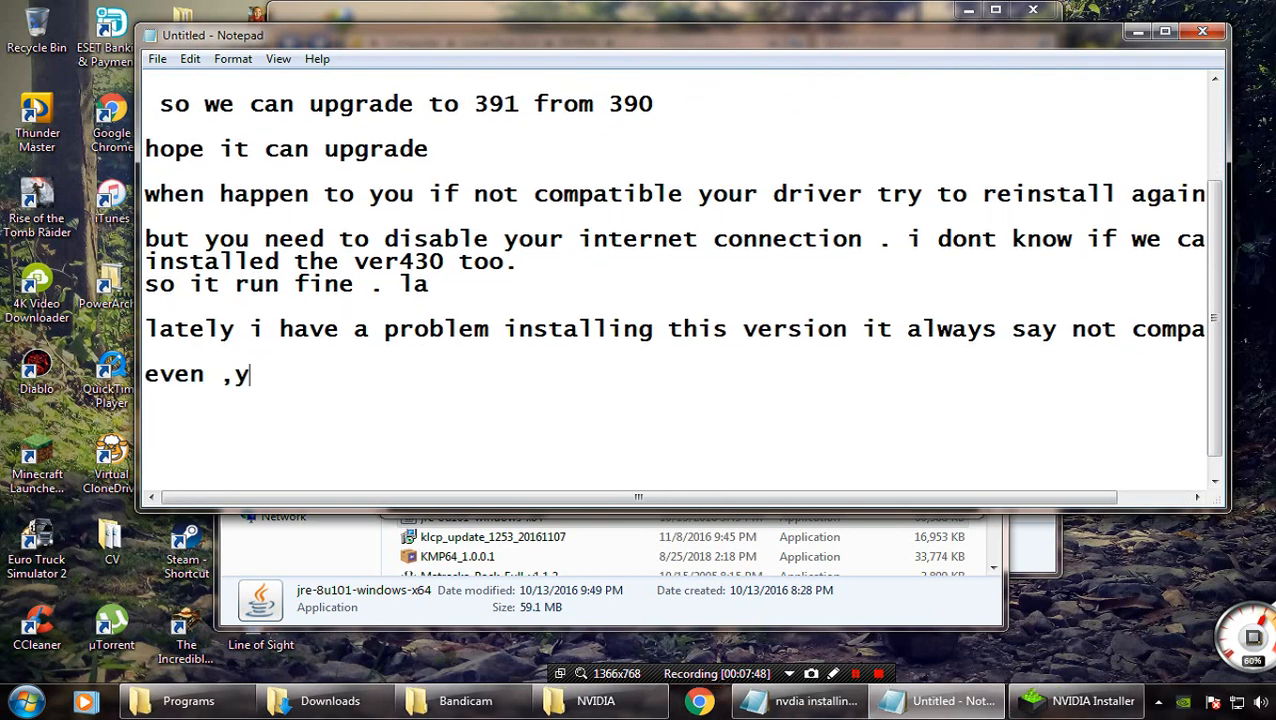
key(BackSpace)
key(BackSpace)
text(my oldest e)
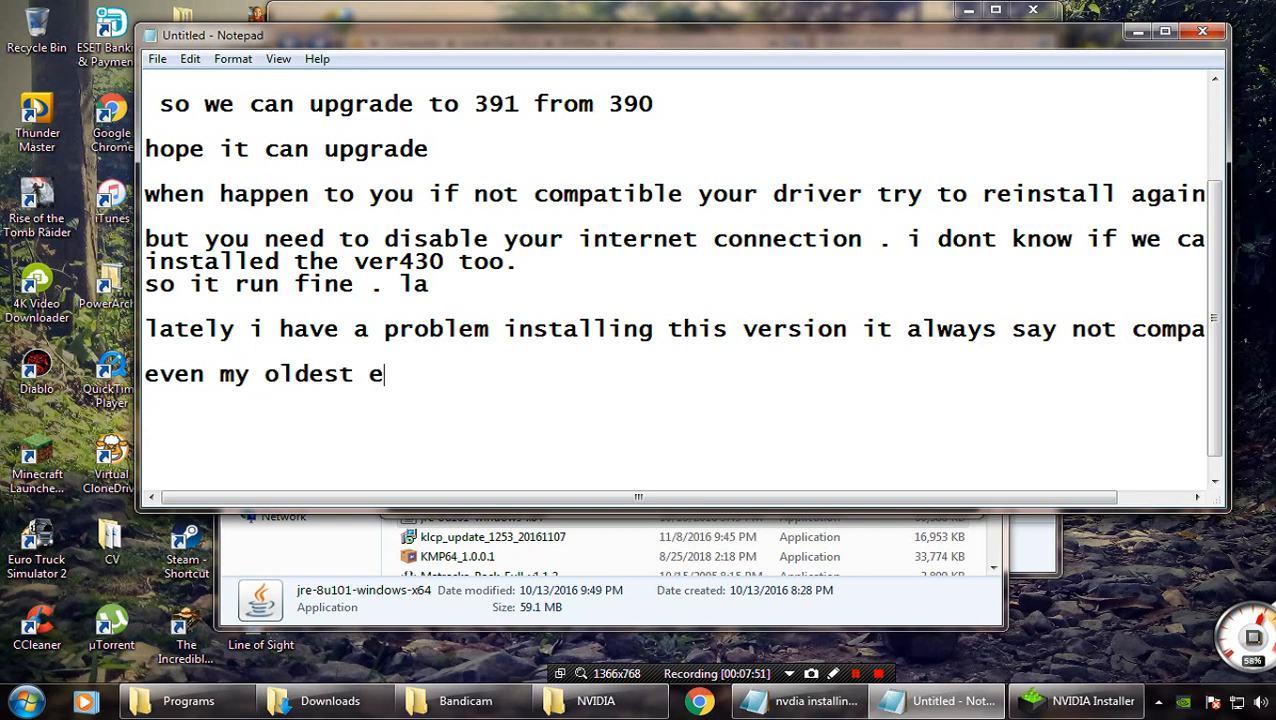
key(BackSpace)
text(versio)
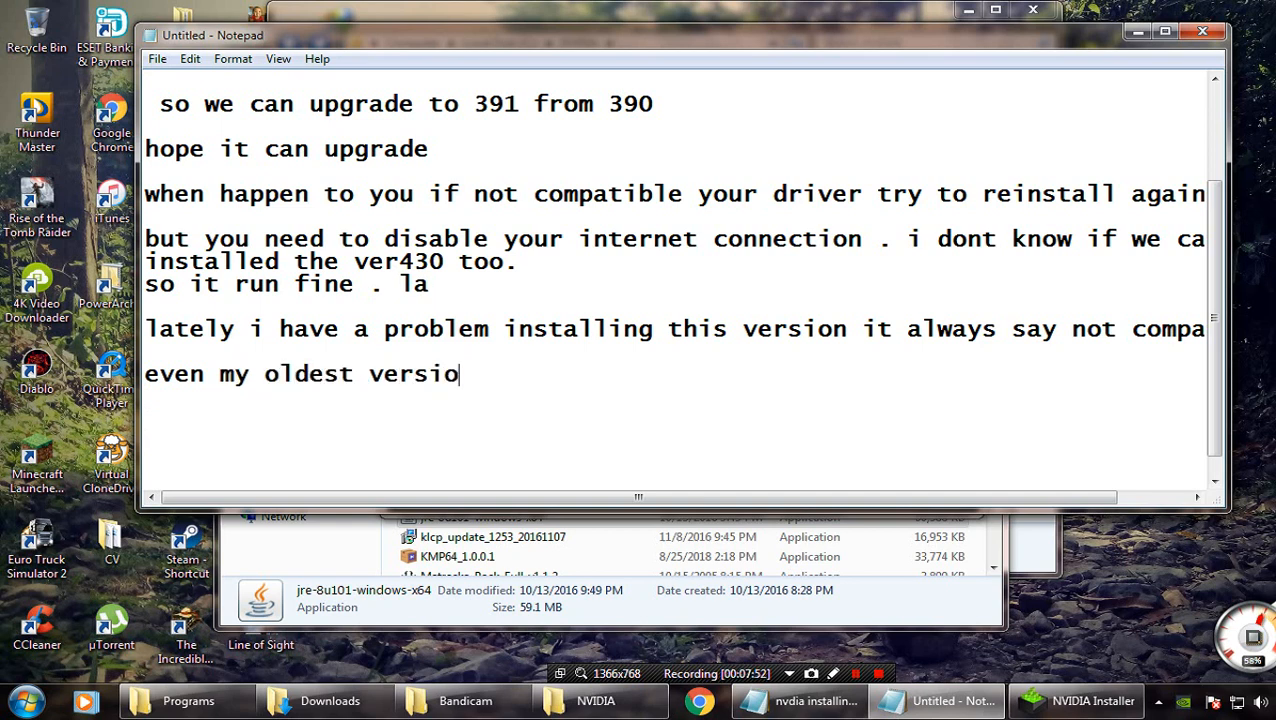
text(n 340)
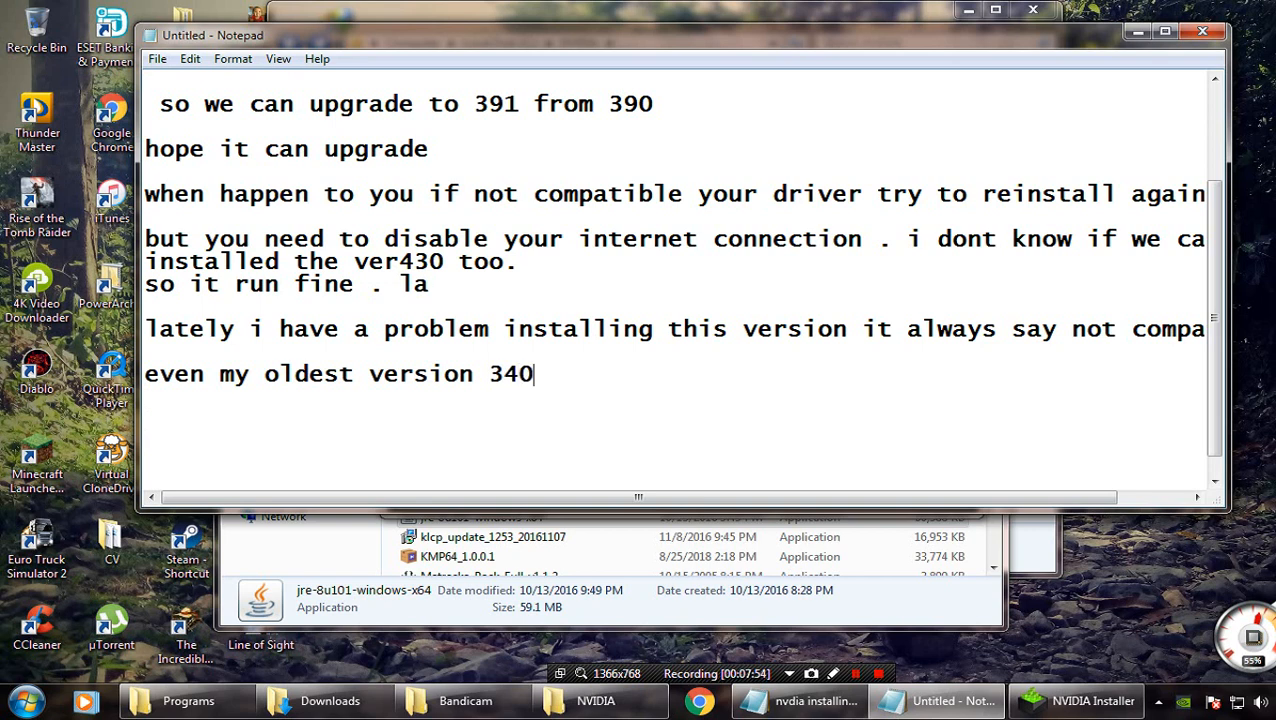
text(. not we c)
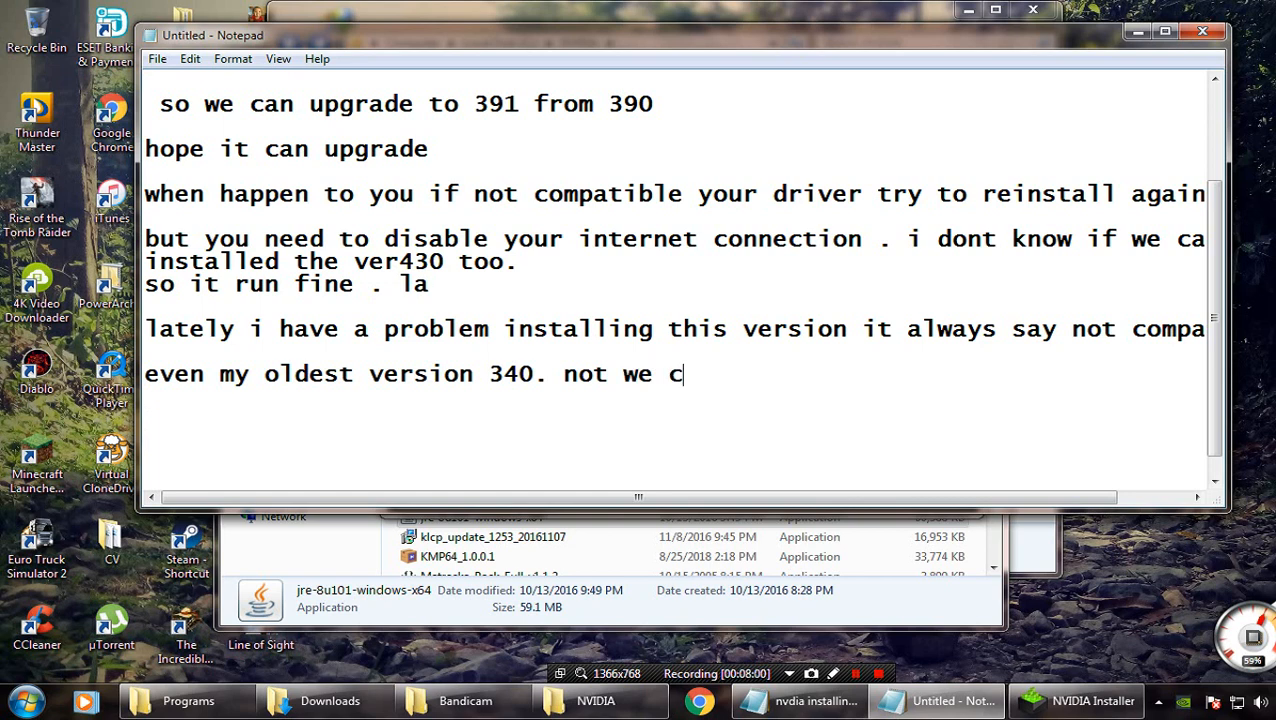
text(an install)
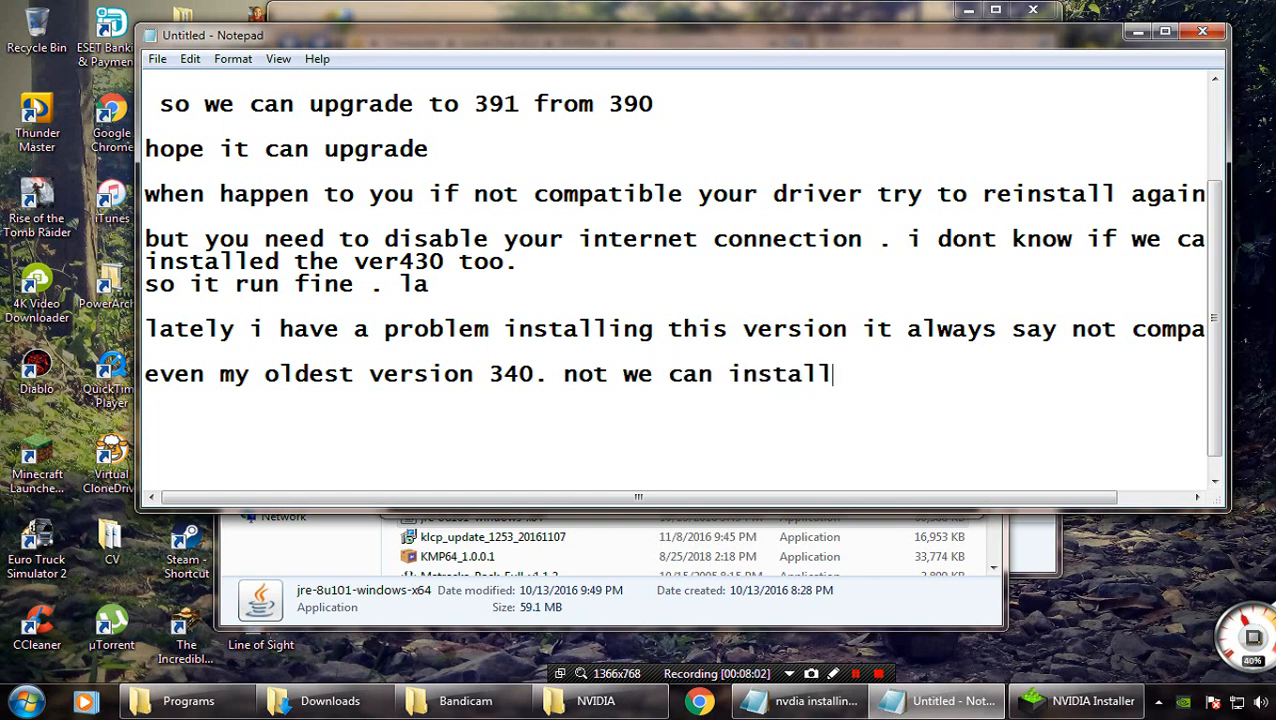
text(.)
Monitor the NVIDIA Installer and close it once finished, with a new paragraph started in the untitled note
click(1077, 701)
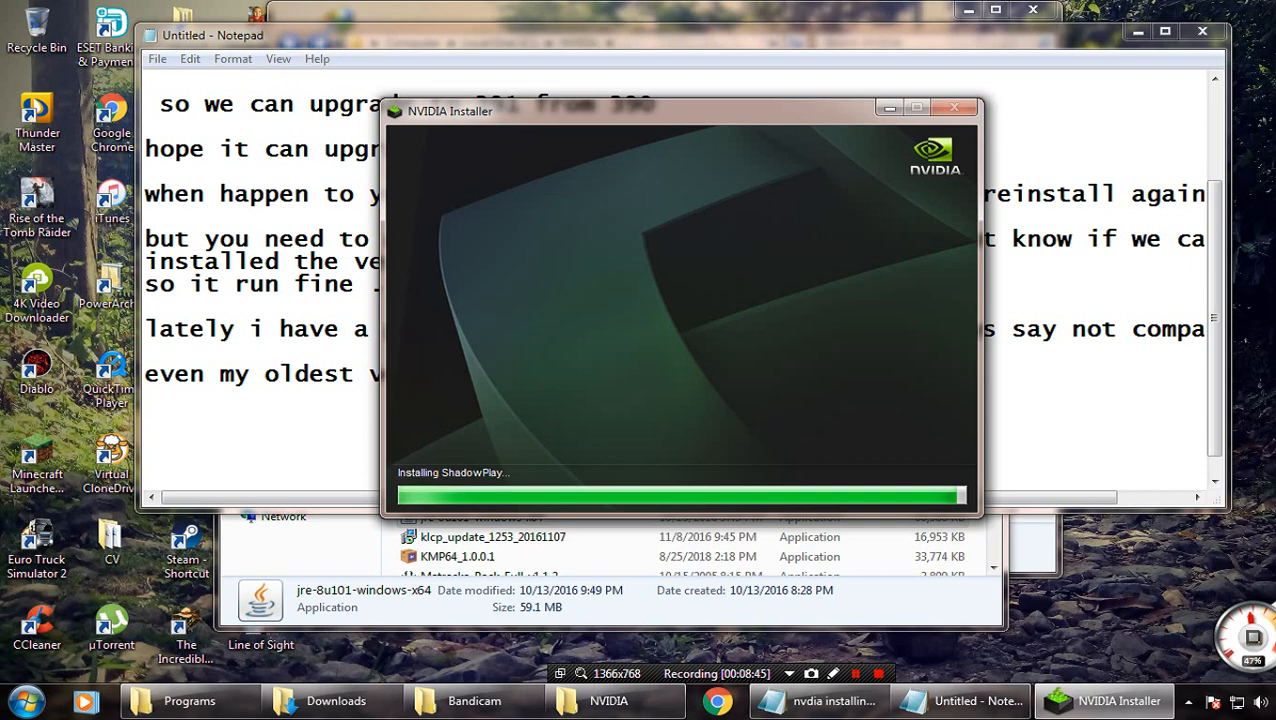
key(alt+Tab)
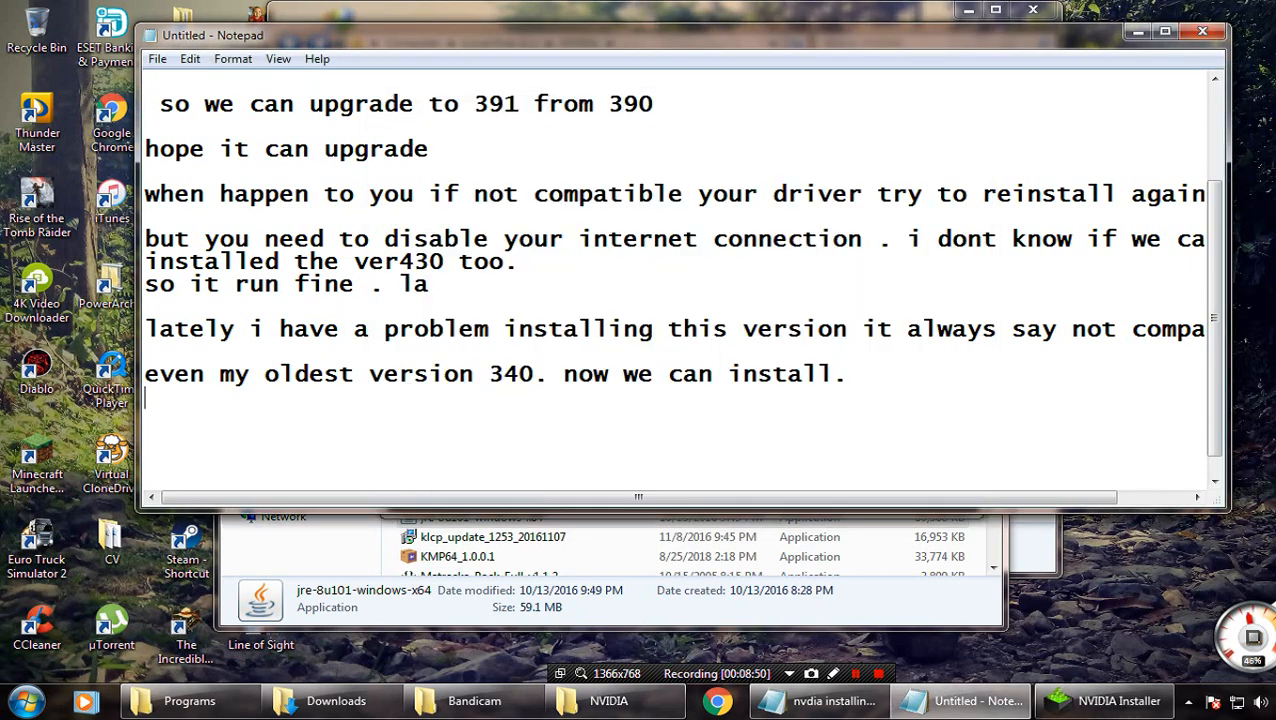
key(alt+Tab)
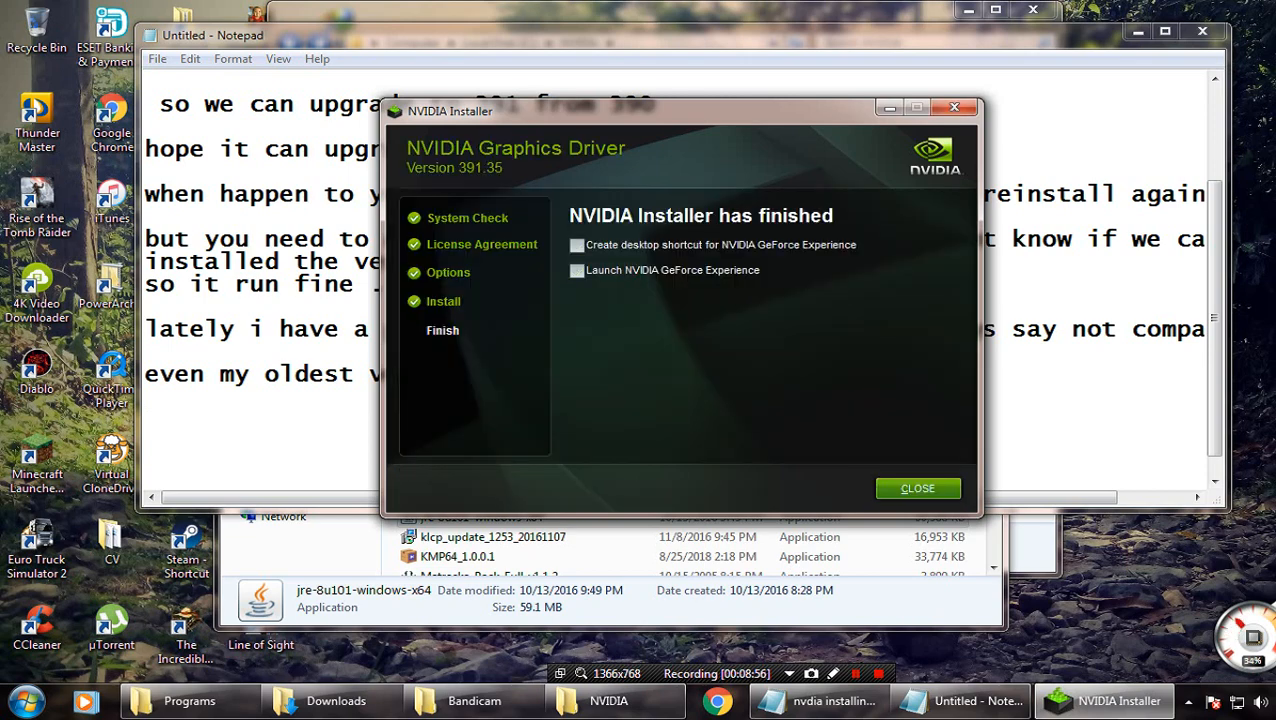
key(Return)
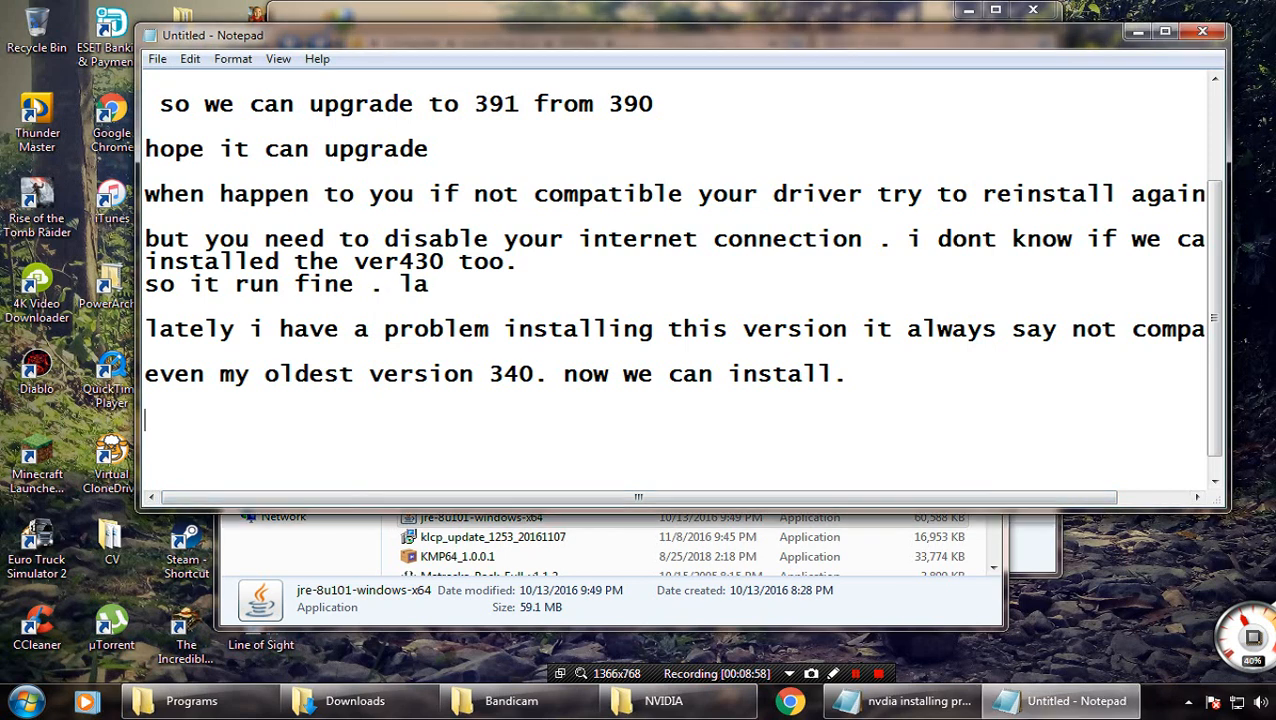
Write "so we finally installed the version 391" in the new last paragraph of the untitled note
text(so we finll)
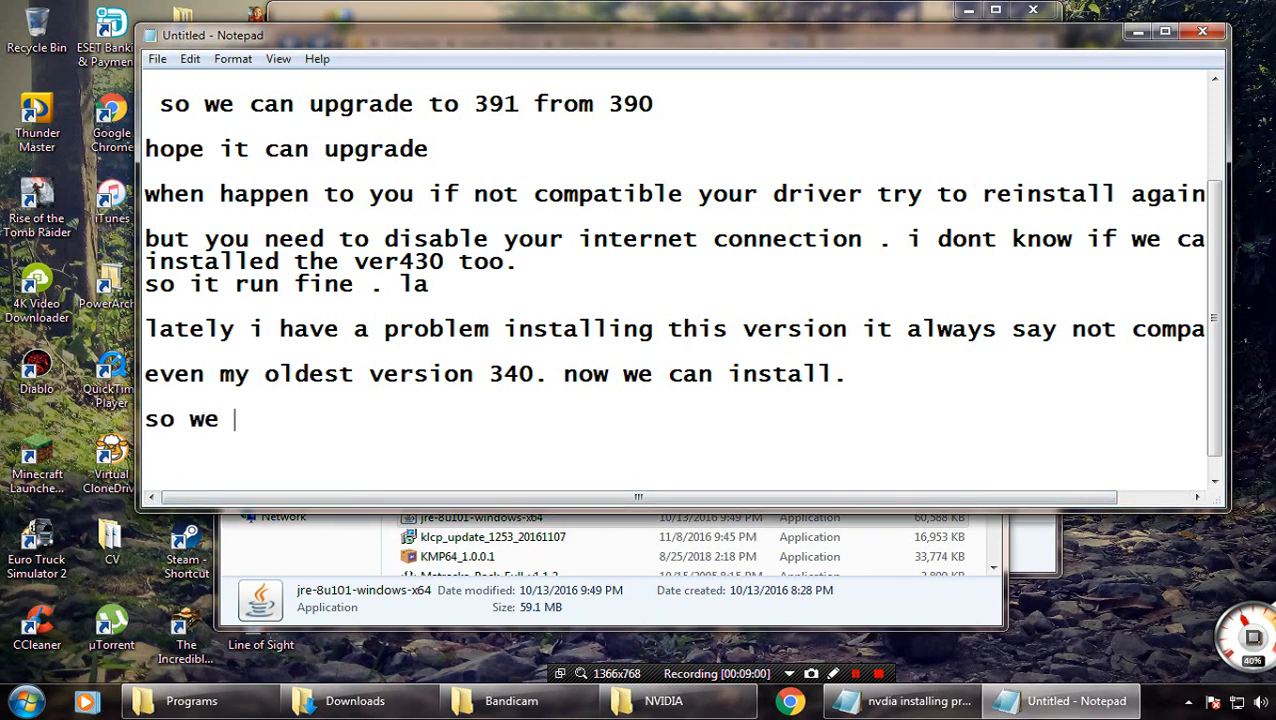
key(BackSpace)
key(BackSpace)
text(ally )
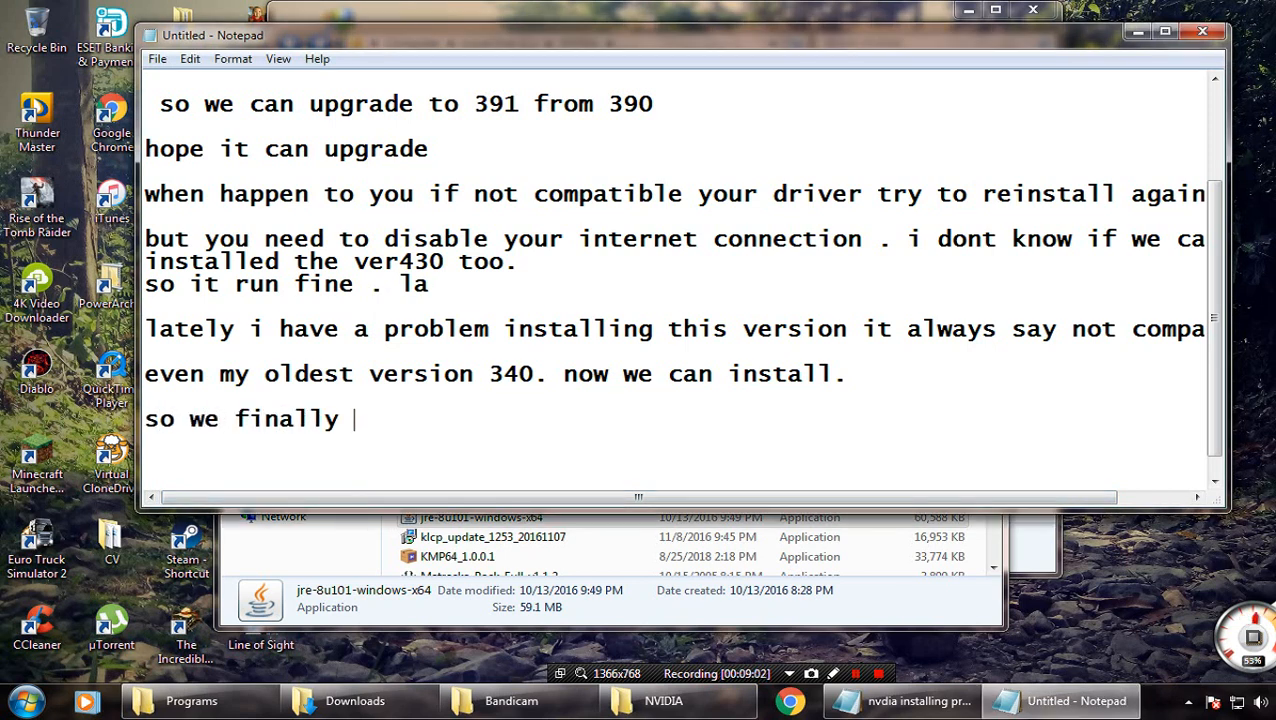
text(installed the )
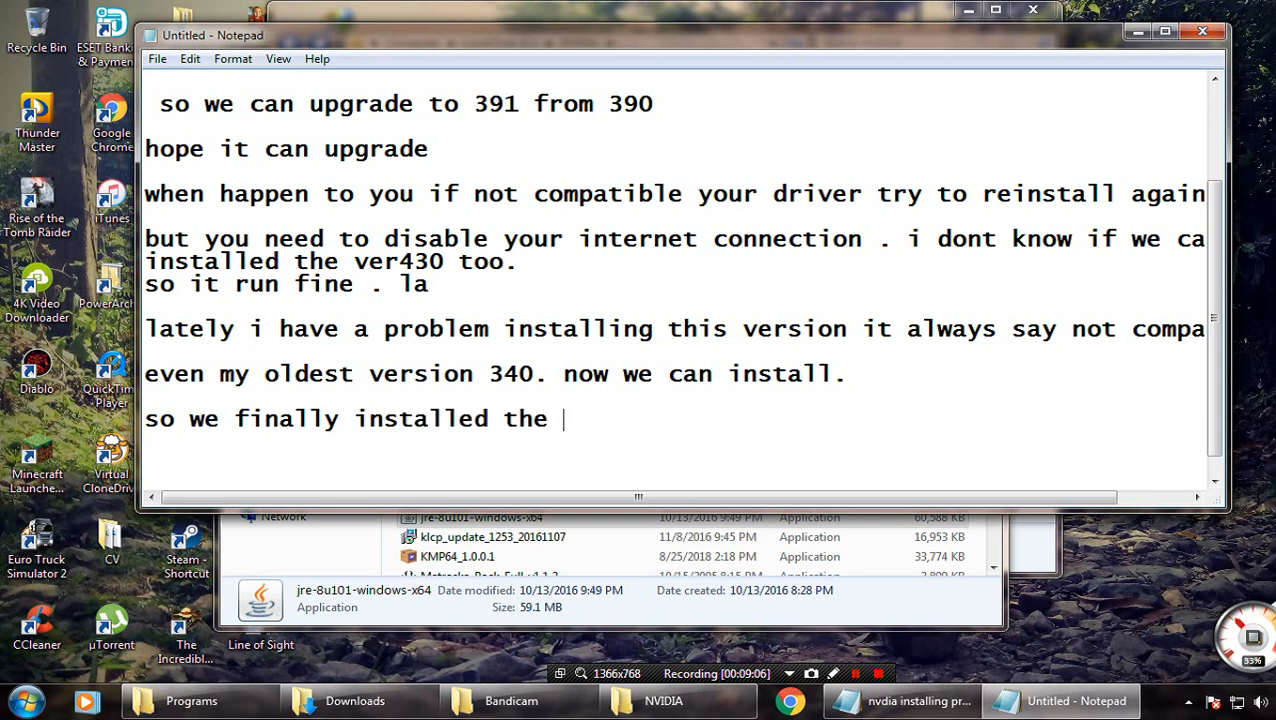
text(version 0)
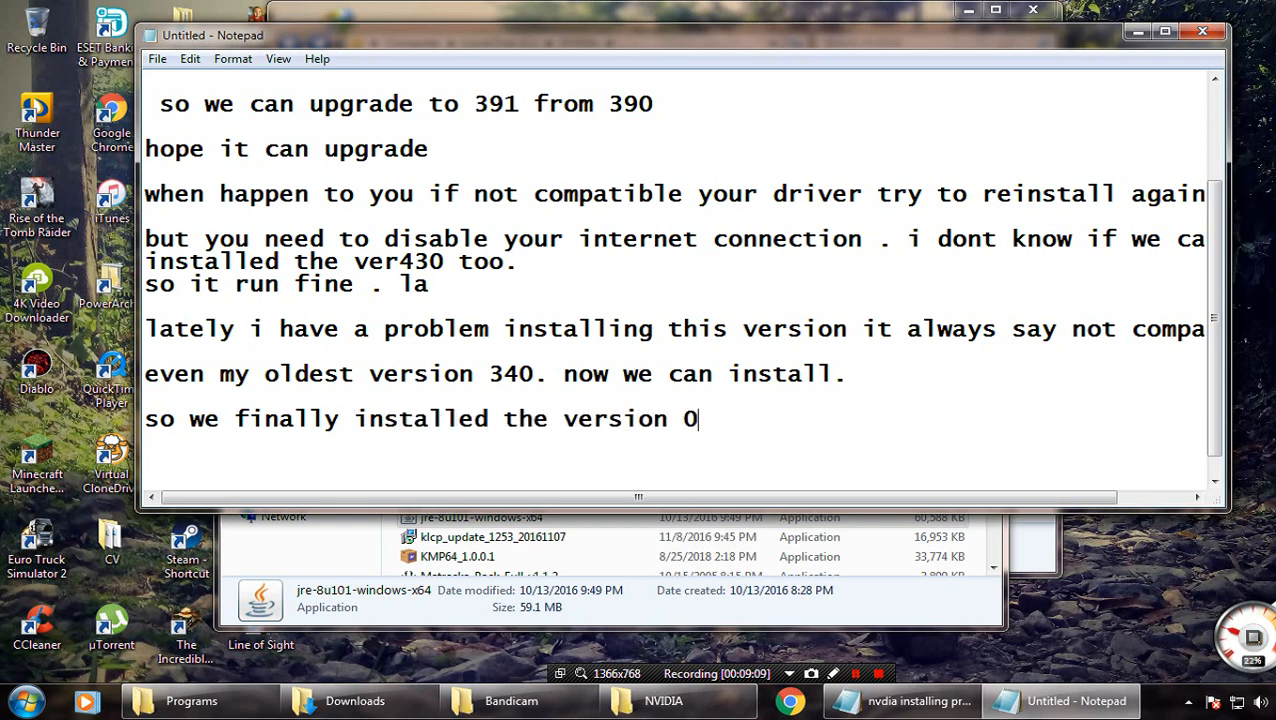
key(BackSpace)
text(391)
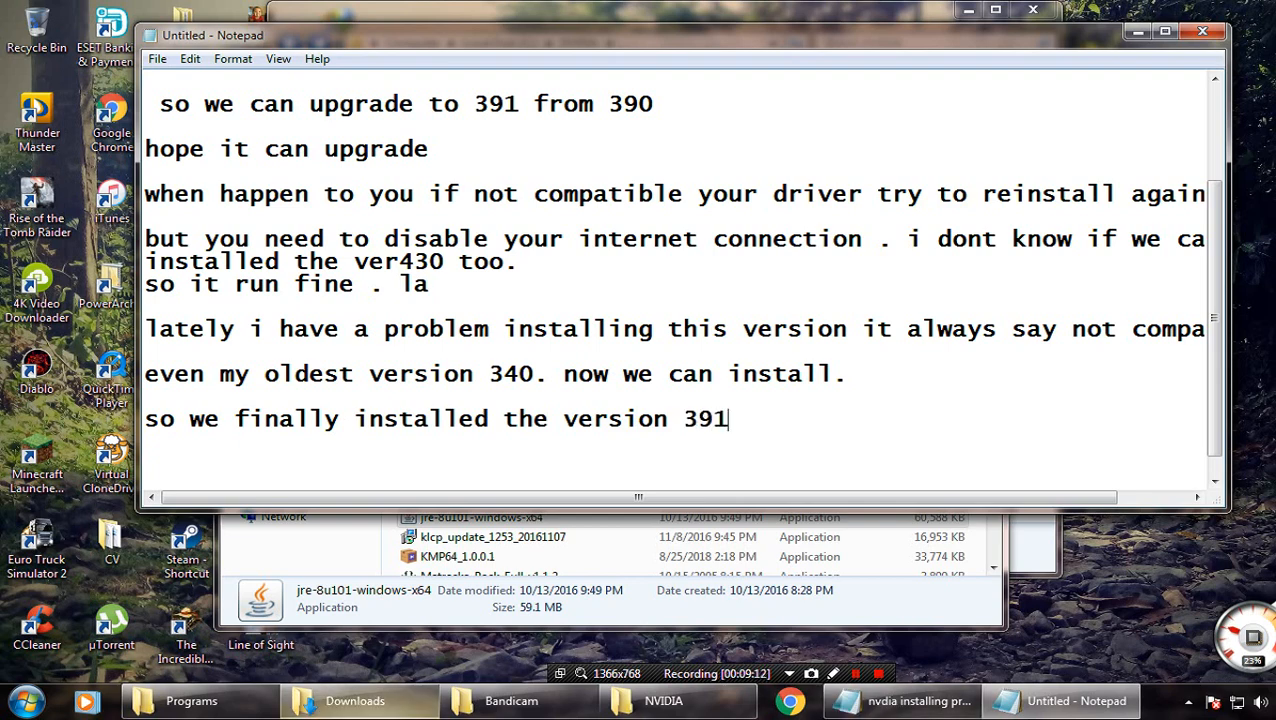
Check the 391 driver's full version in the Programs folder and complete the note's last sentence with ".35 hope guys it help you a little"
click(190, 701)
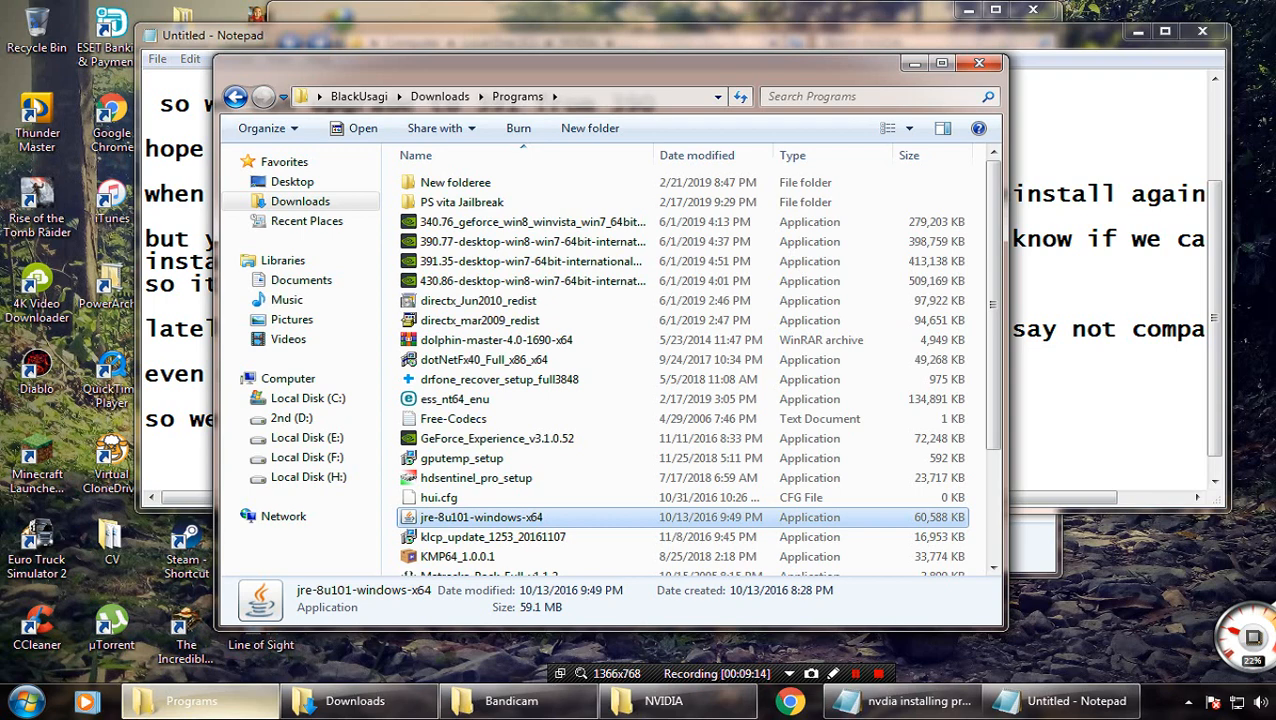
click(190, 701)
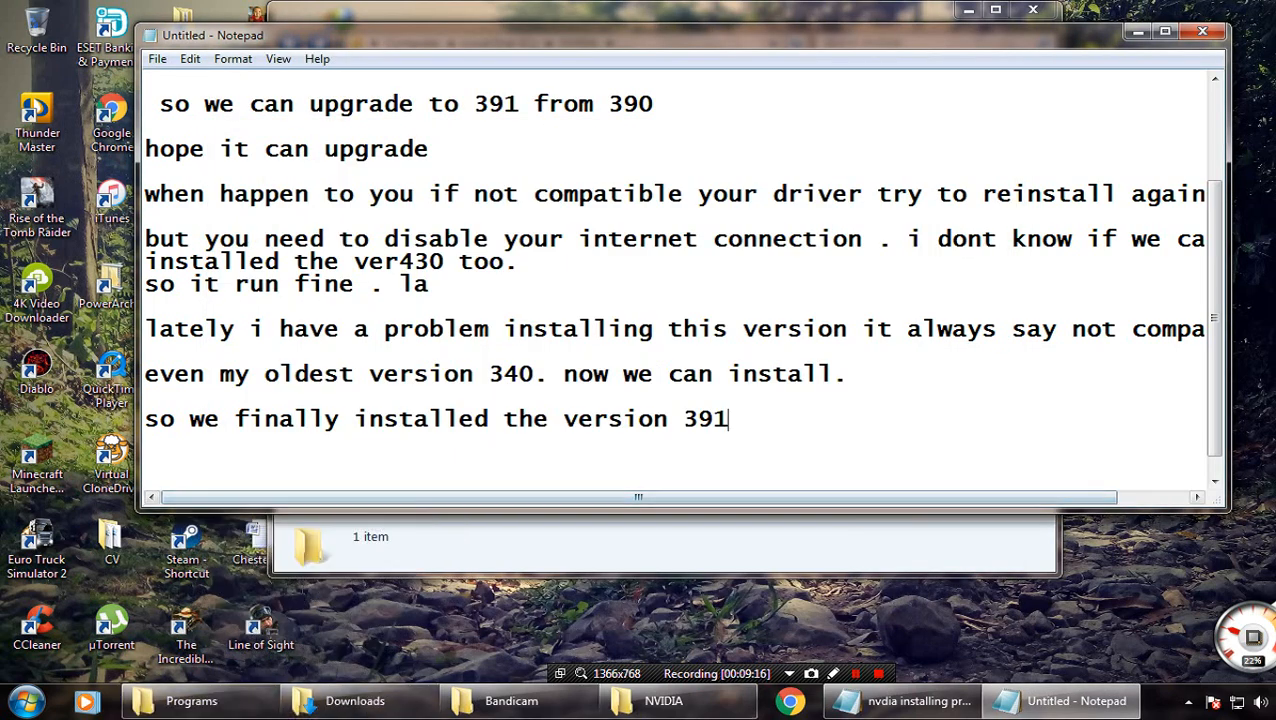
text(.35 hope )
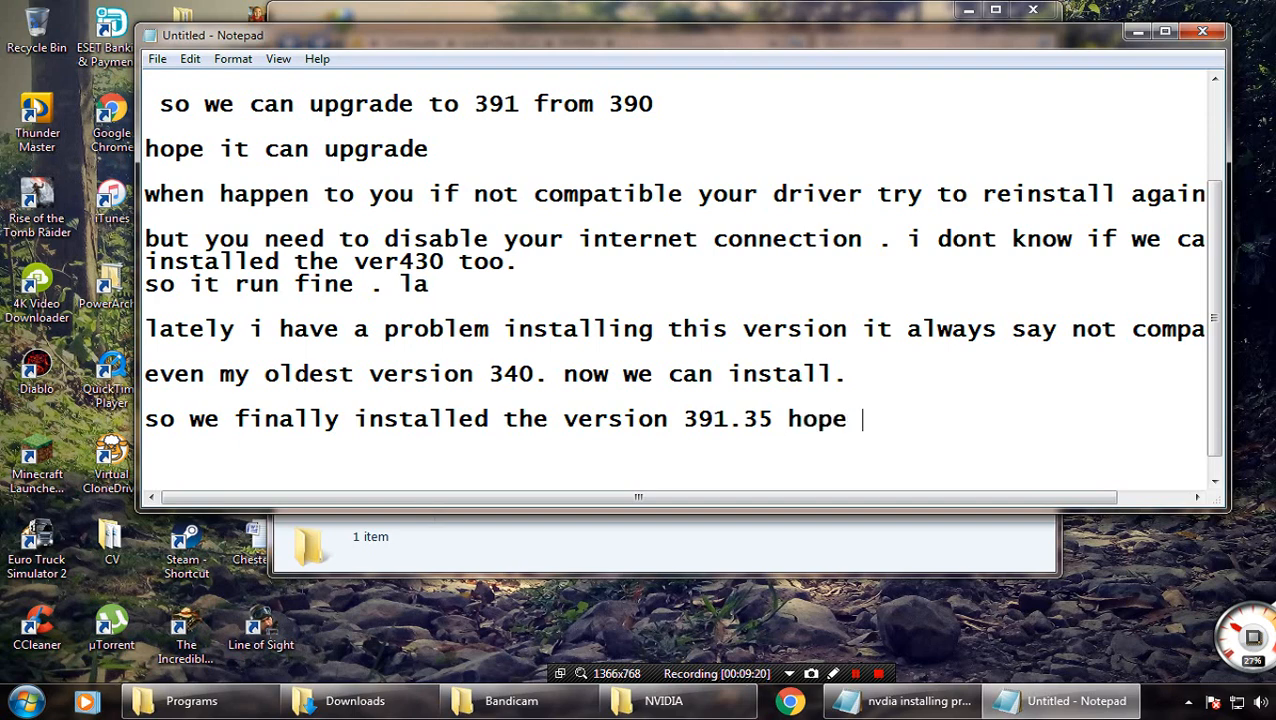
text(guys it)
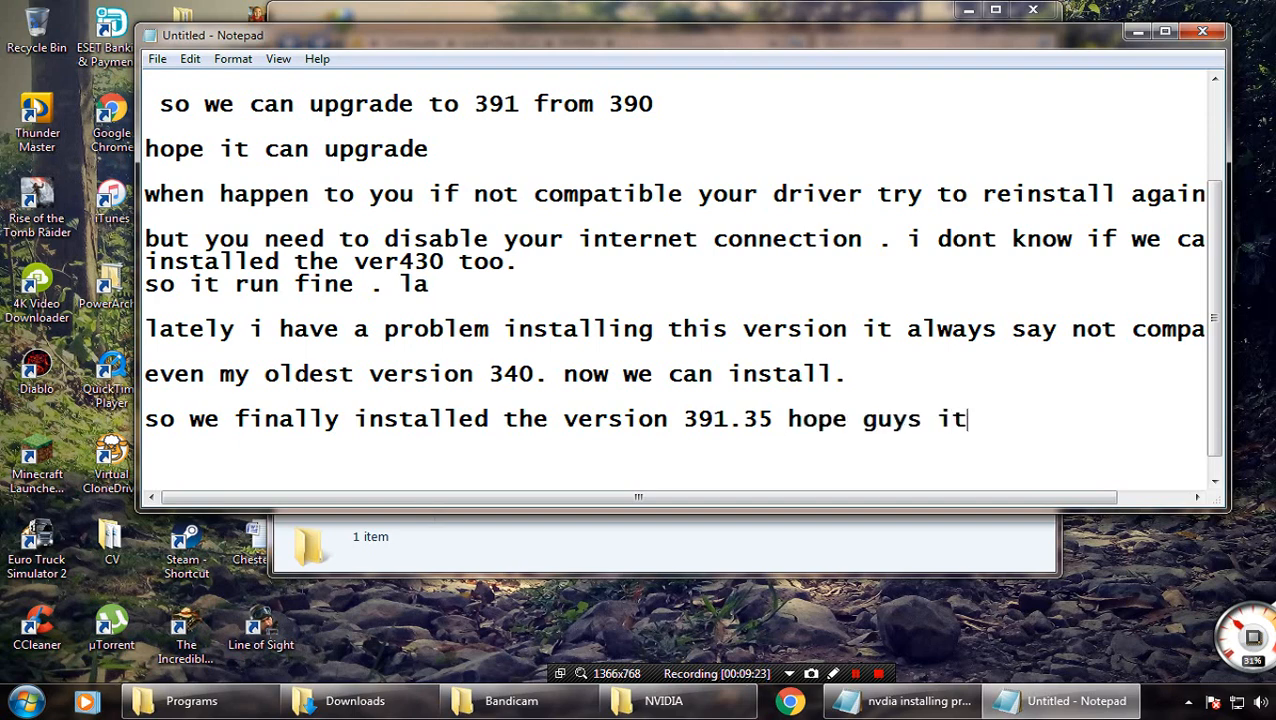
text( help )
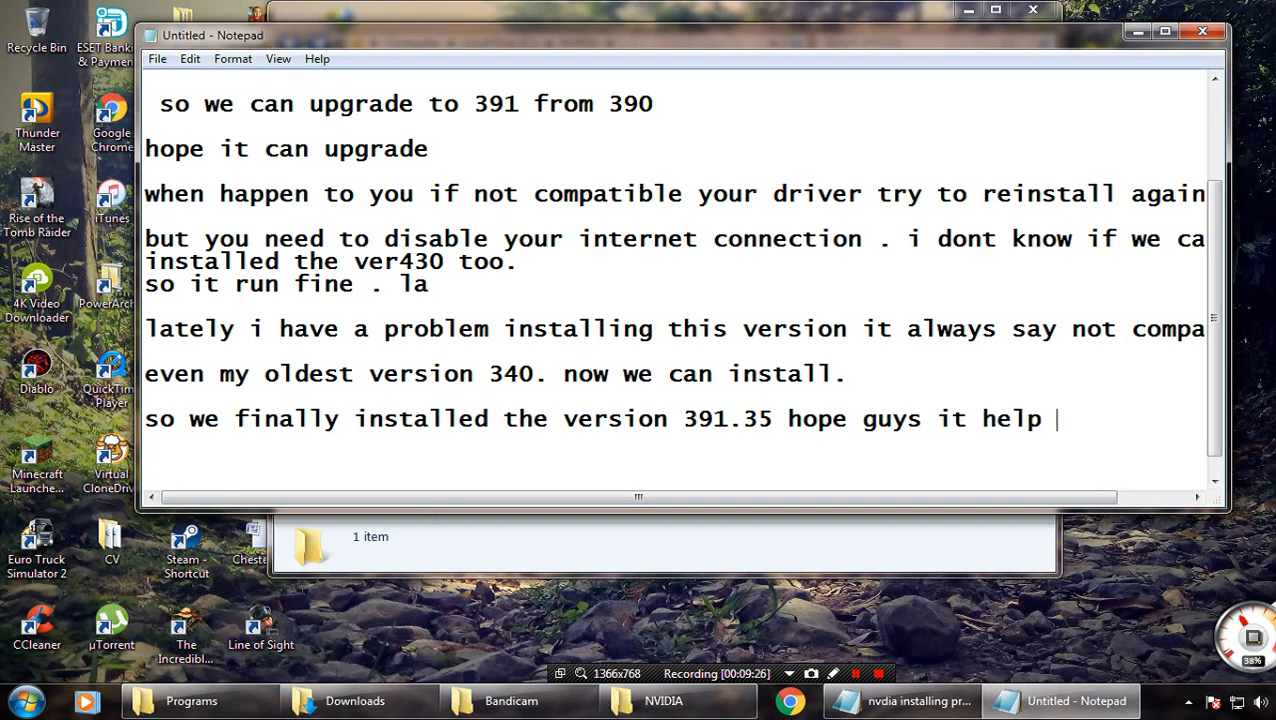
text(you a li)
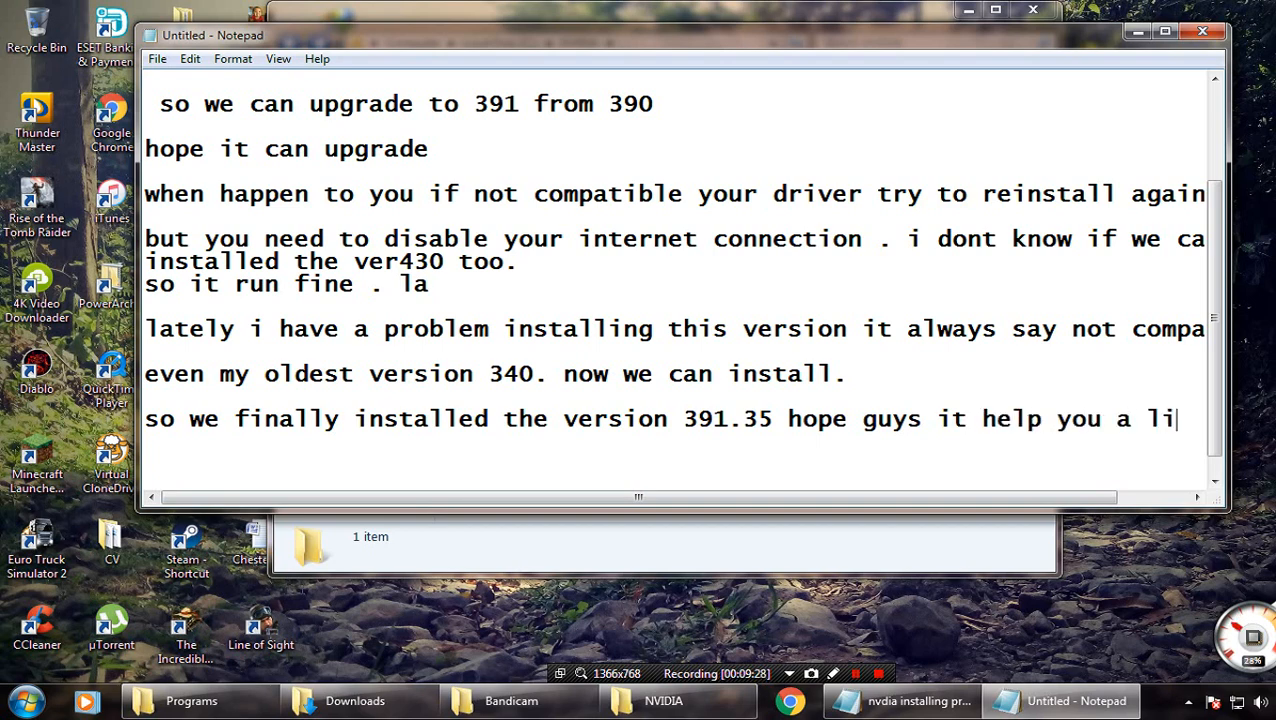
text(ttle)
Write "please subscribe my channel for random videos. thanks in advance" as a new closing paragraph of the untitled note
key(Return)
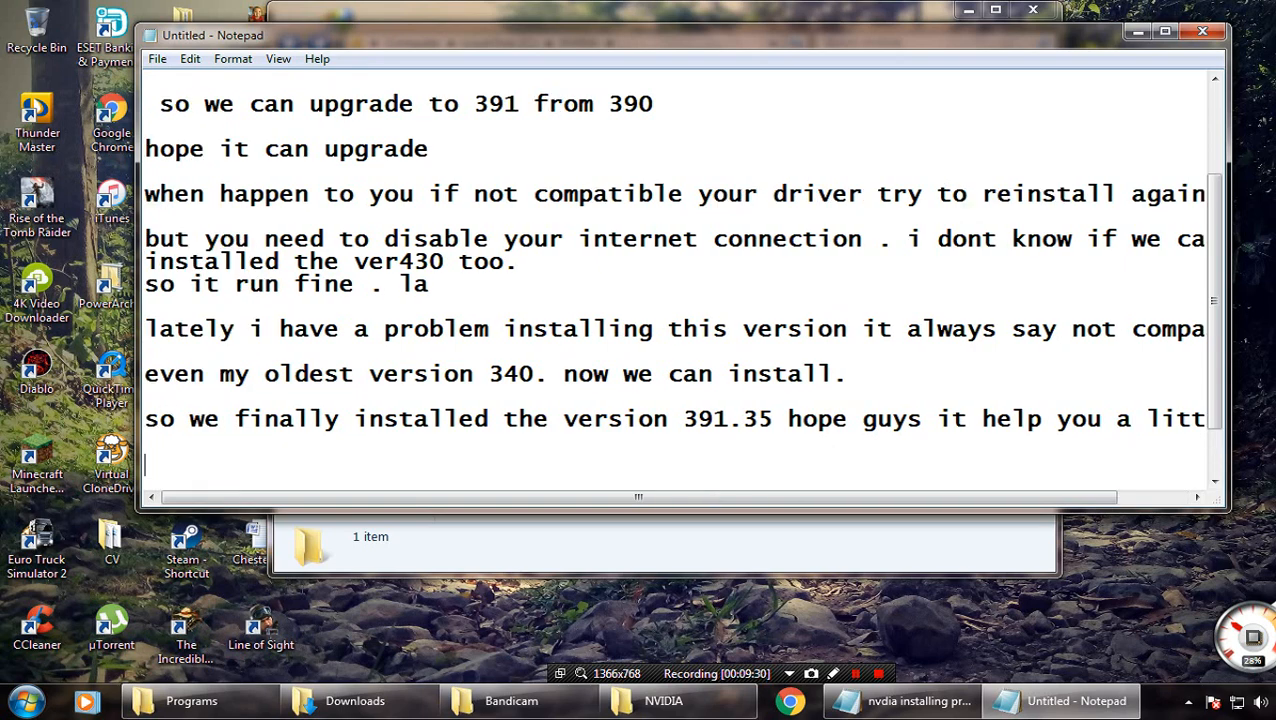
text(please)
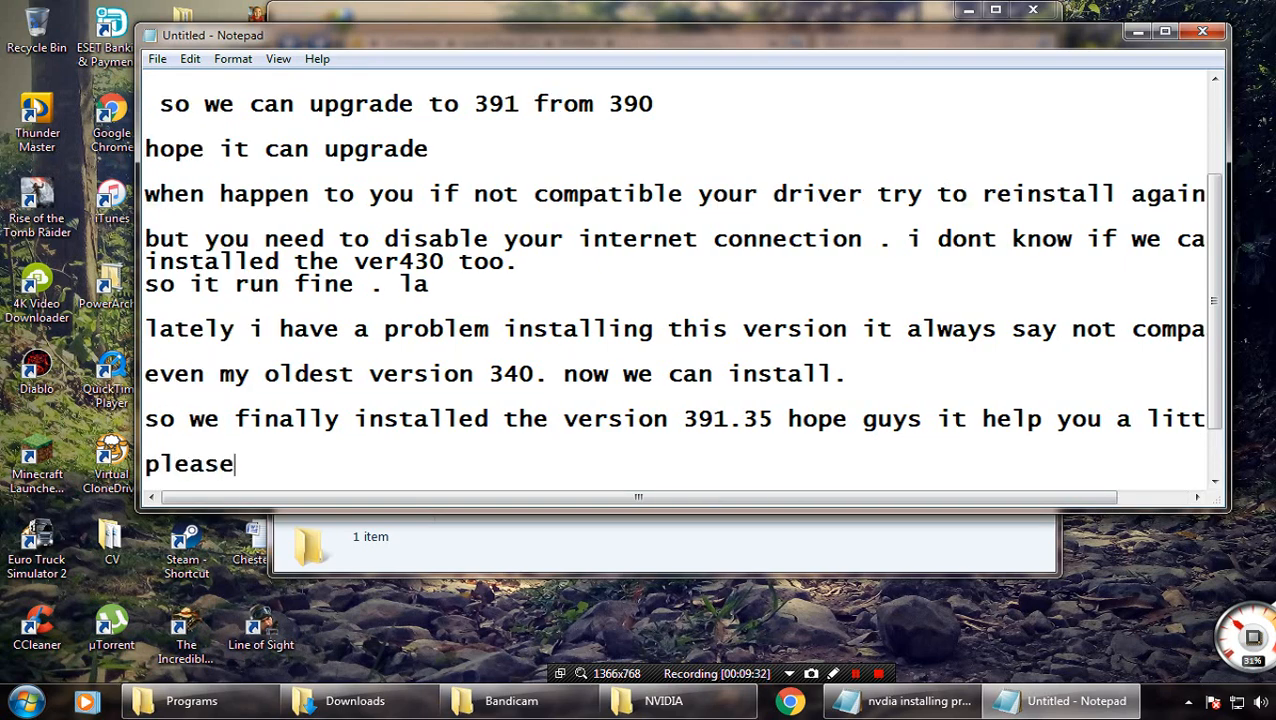
text( subscribe)
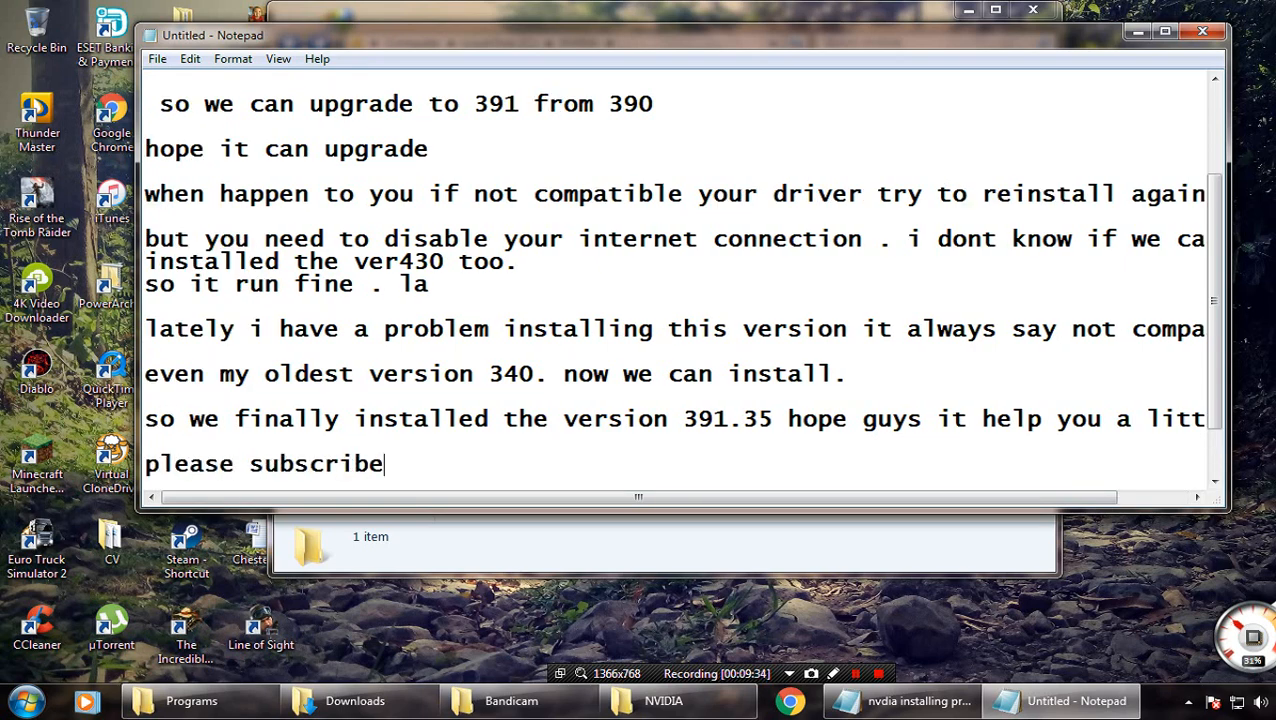
text( my channel )
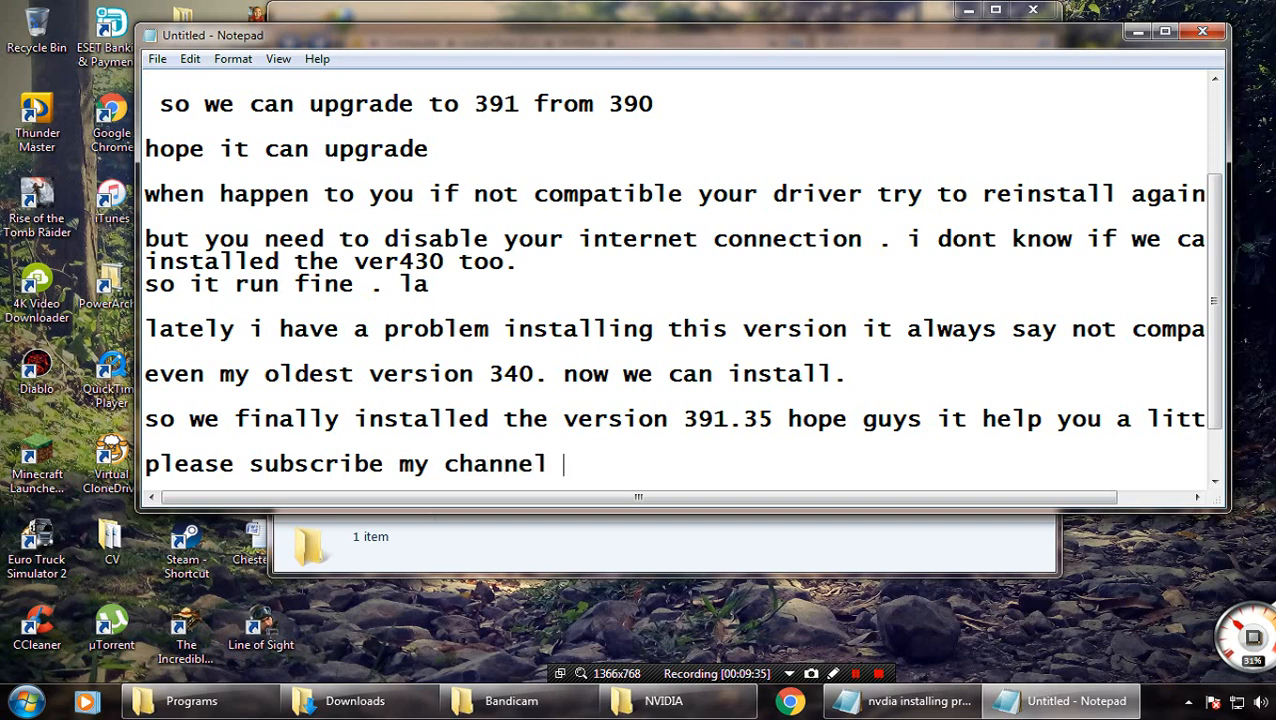
text(for ra)
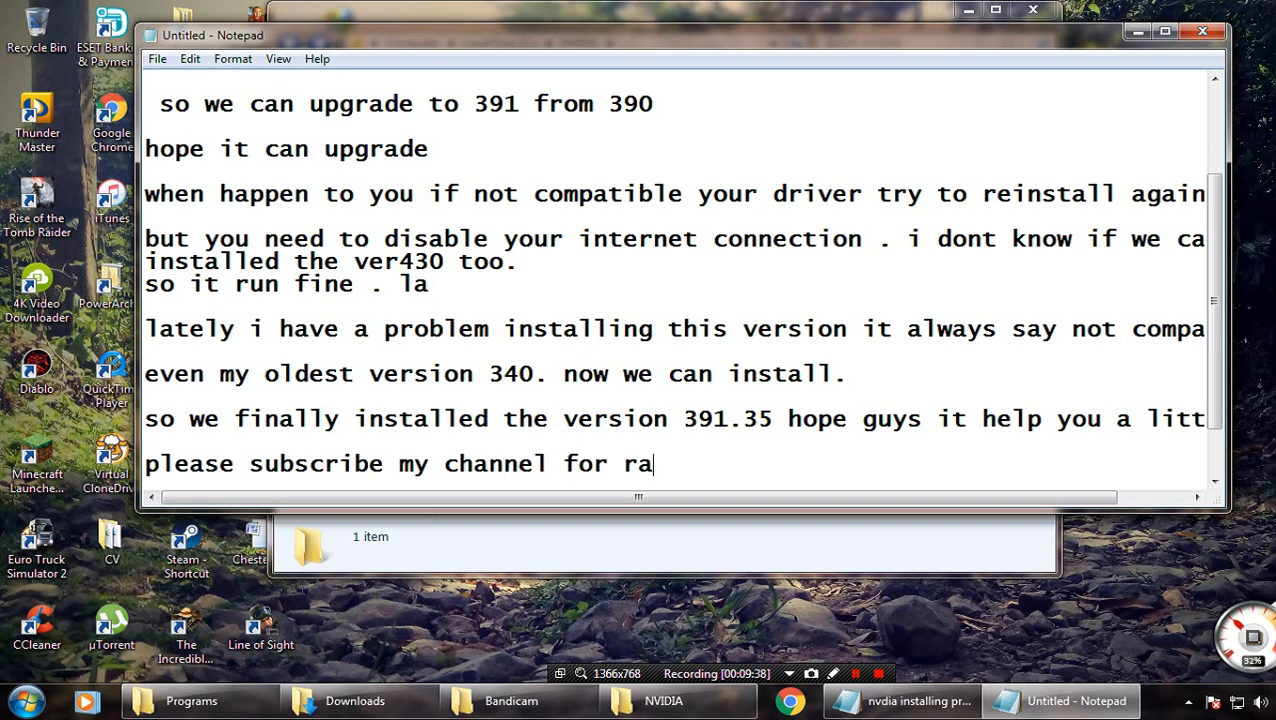
text(ndoms )
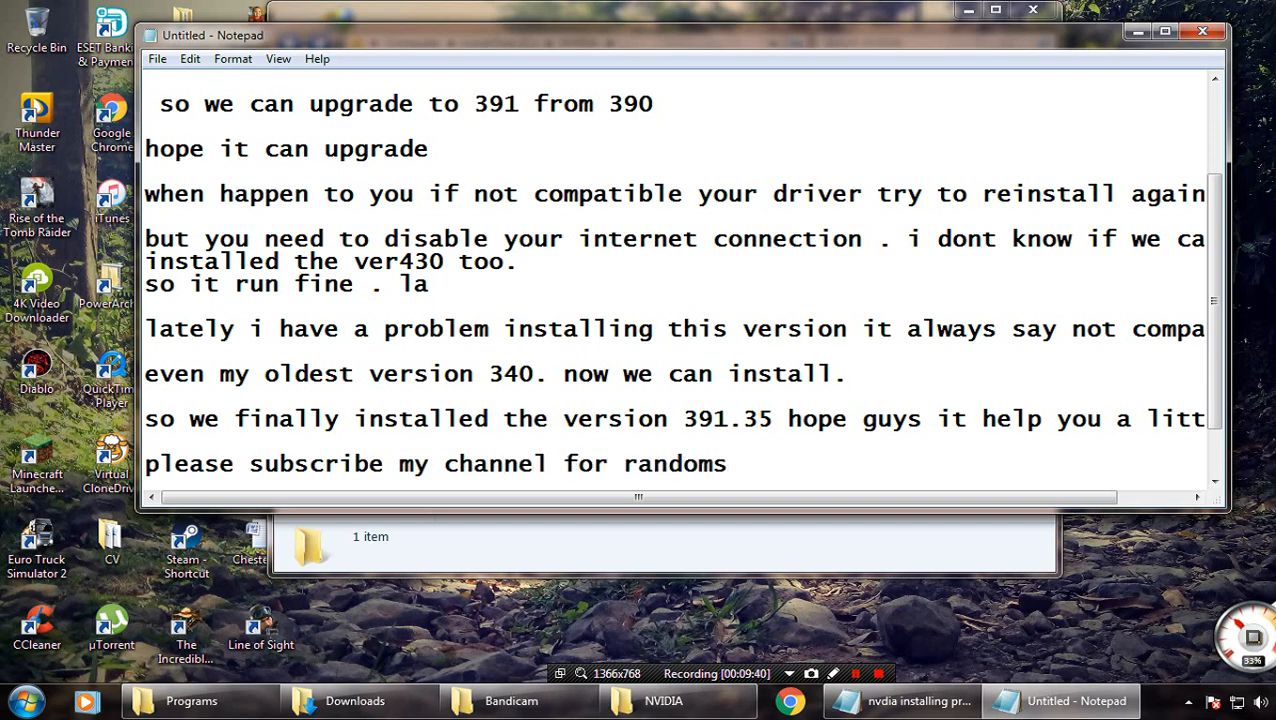
key(BackSpace)
key(BackSpace)
text( video)
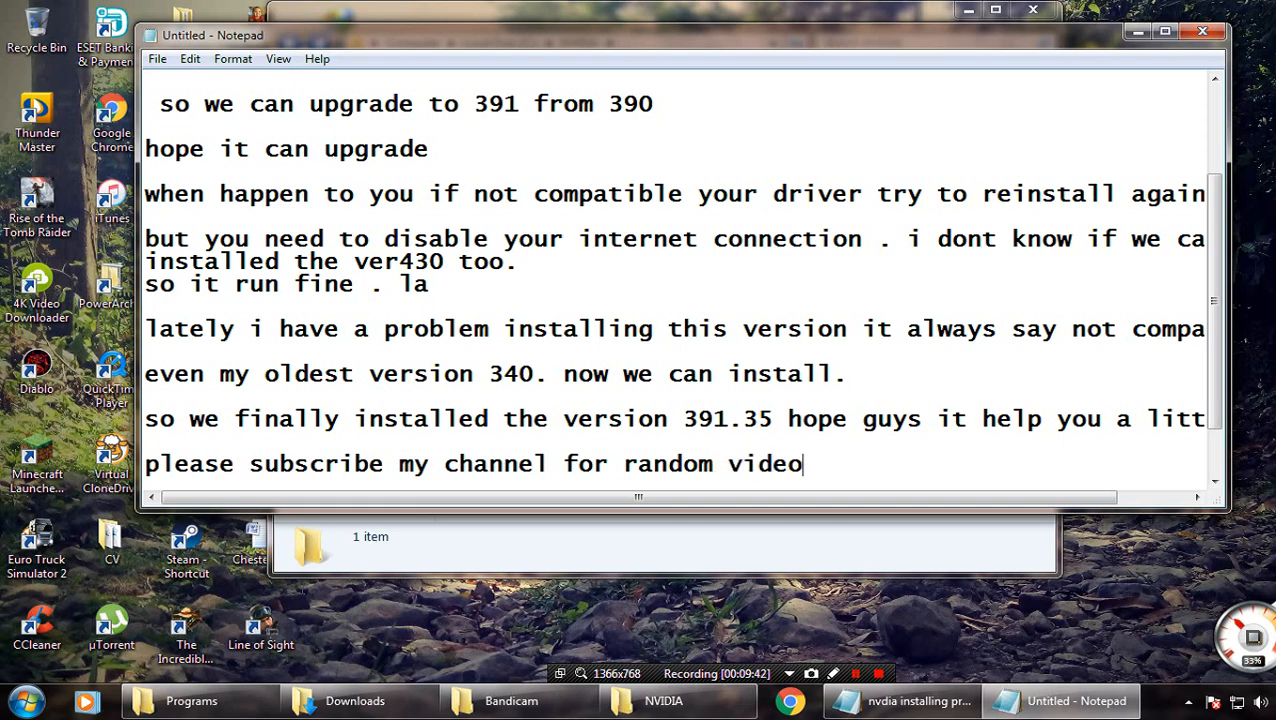
text(s. thanks )
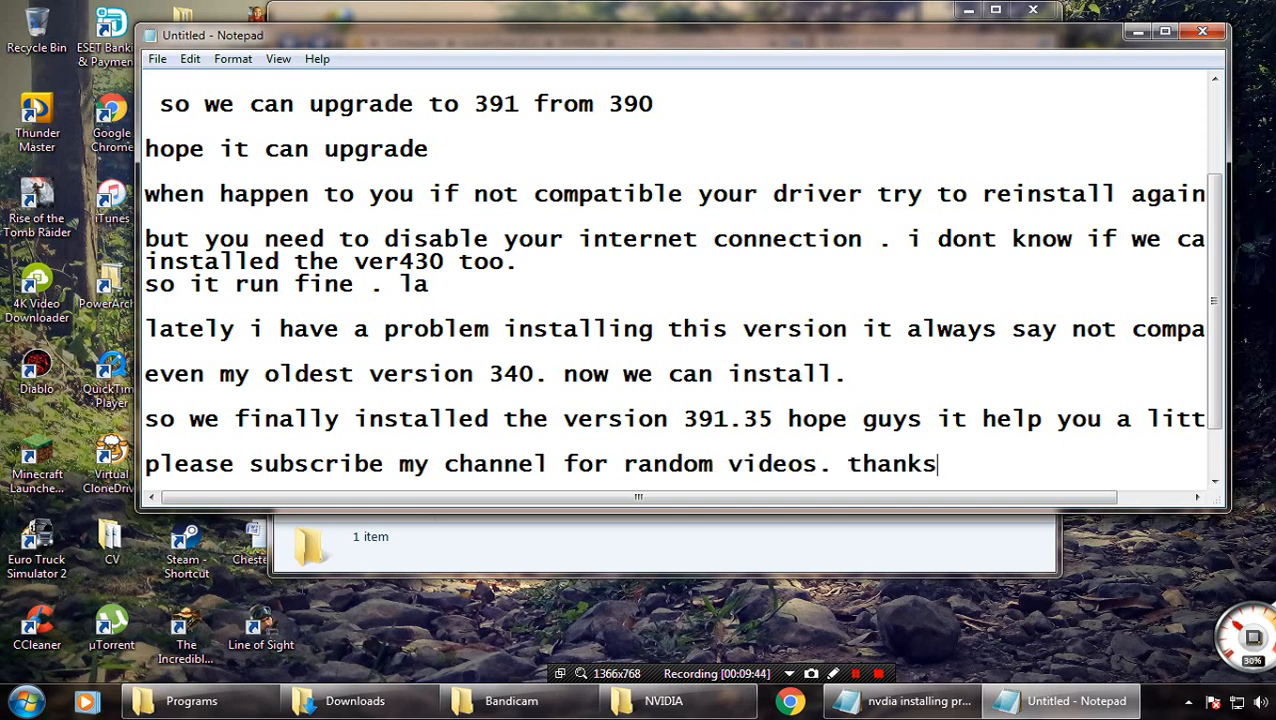
text(in advance)
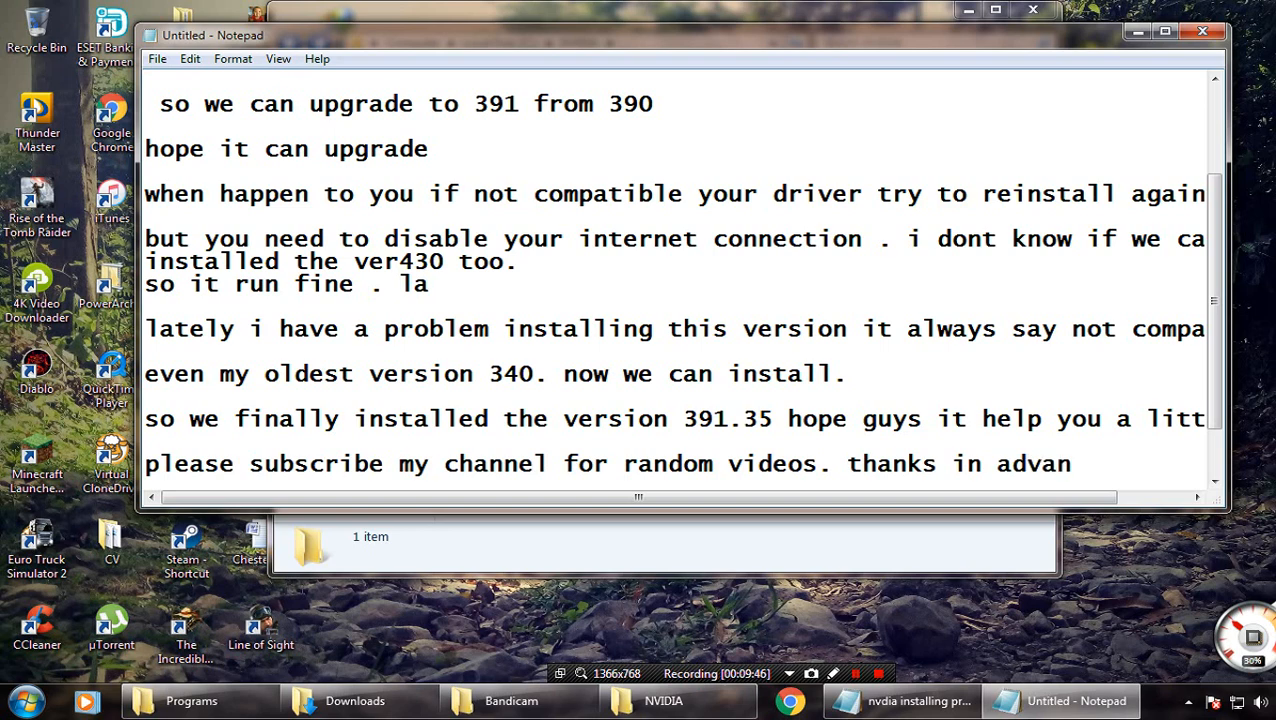